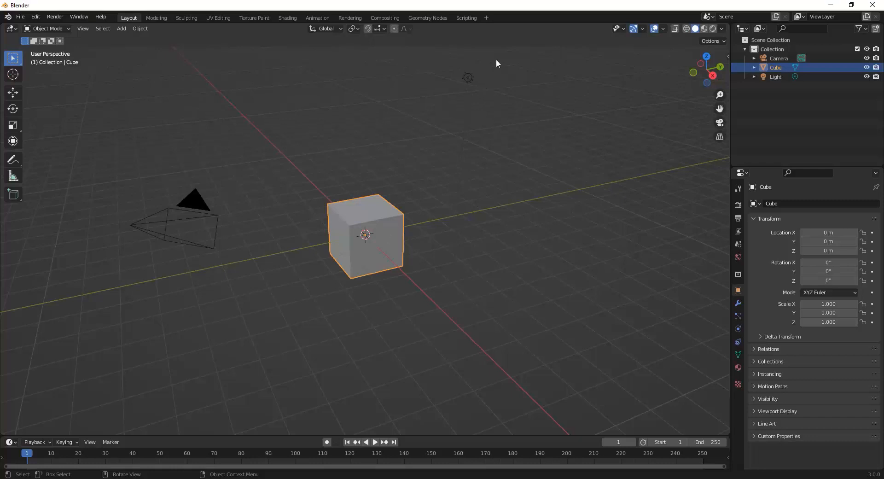
# Step: Delete the default cube and light from the scene
pyautogui.moveTo(496, 64); pyautogui.dragTo(327, 272)
pyautogui.press('Delete')
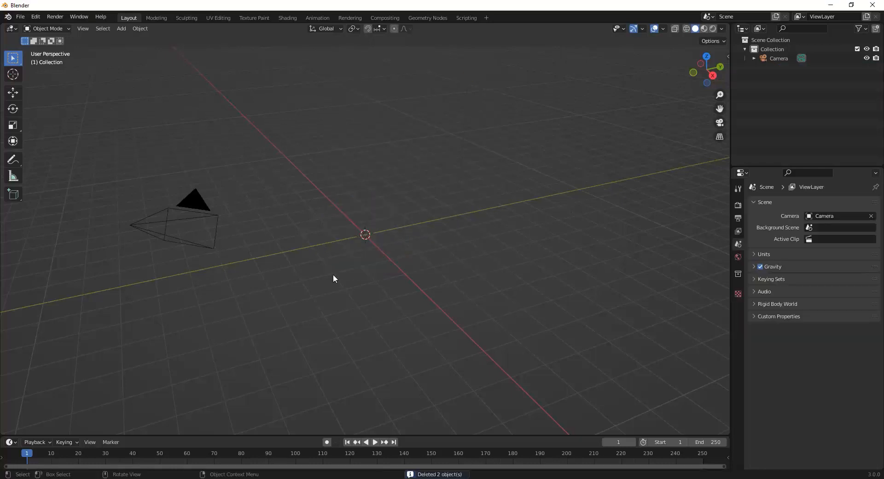
# Step: Add a plane at the origin, scale it up about 6.95 times and apply the scale
pyautogui.hotkey('shift', 'a')
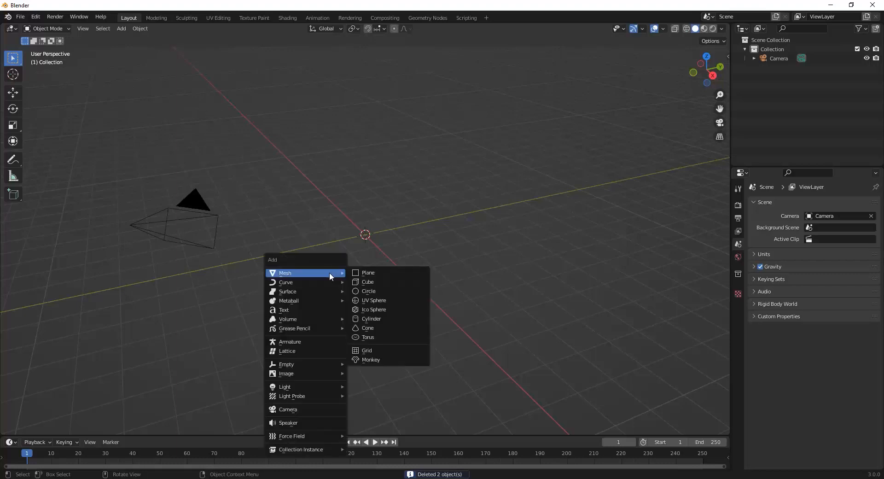
pyautogui.click(380, 275)
pyautogui.press('s')
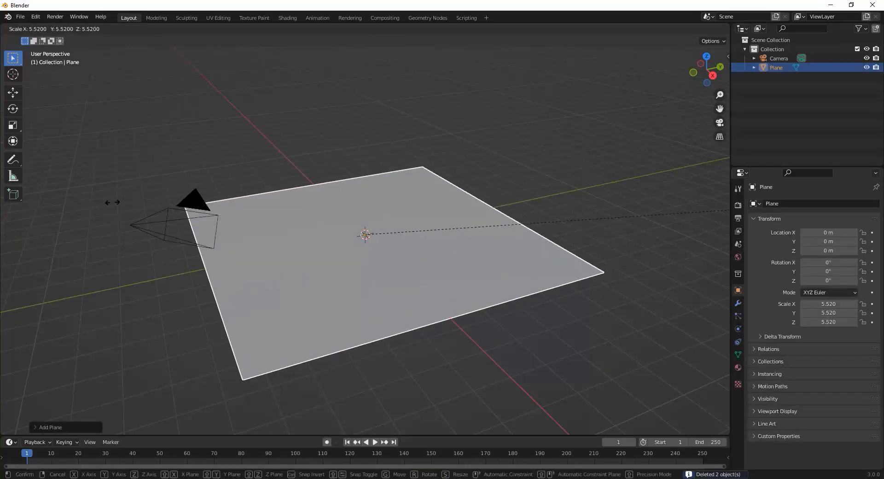
pyautogui.click(237, 194)
pyautogui.scroll(-5, 446, 198)
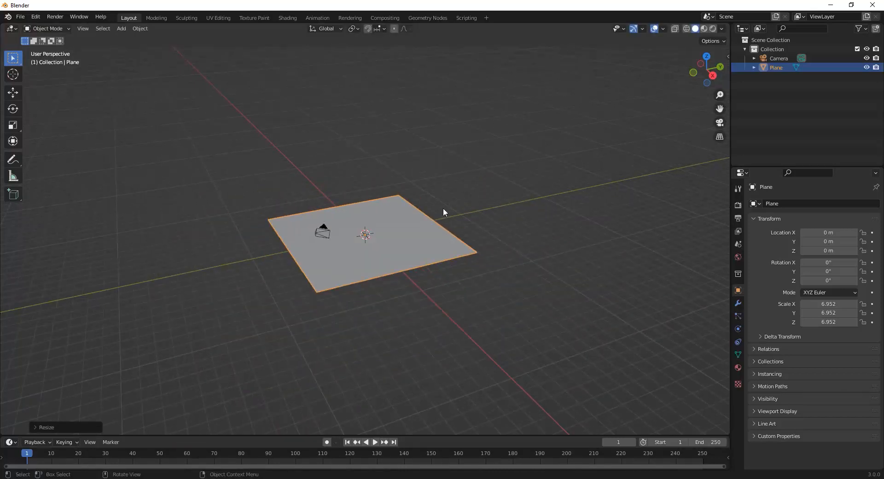
pyautogui.hotkey('ctrl', 'a')
pyautogui.click(438, 228)
# Step: Extrude the plane's rear edge upward along Z to form a vertical backdrop wall
pyautogui.press('Tab')
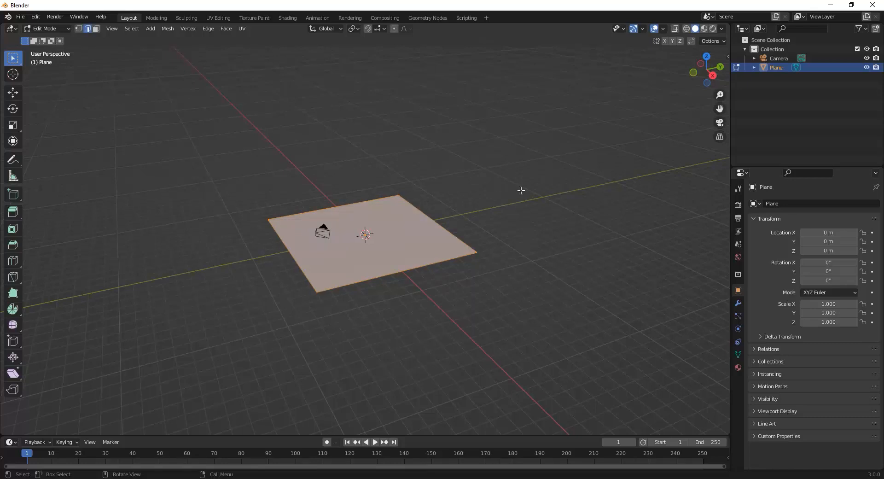
pyautogui.moveTo(524, 172); pyautogui.dragTo(455, 214)
pyautogui.press('e')
pyautogui.press('z')
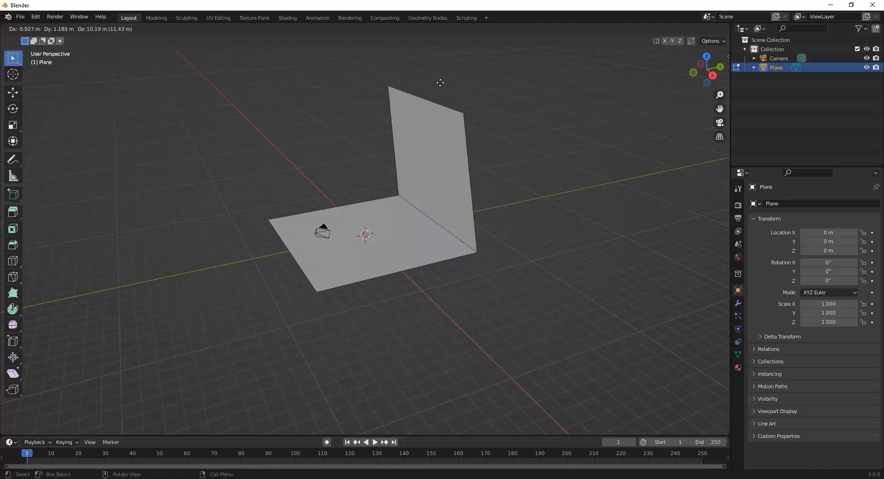
pyautogui.click(439, 78)
# Step: Bevel the edge between floor and wall into a wide curve with 18 segments
pyautogui.click(420, 214)
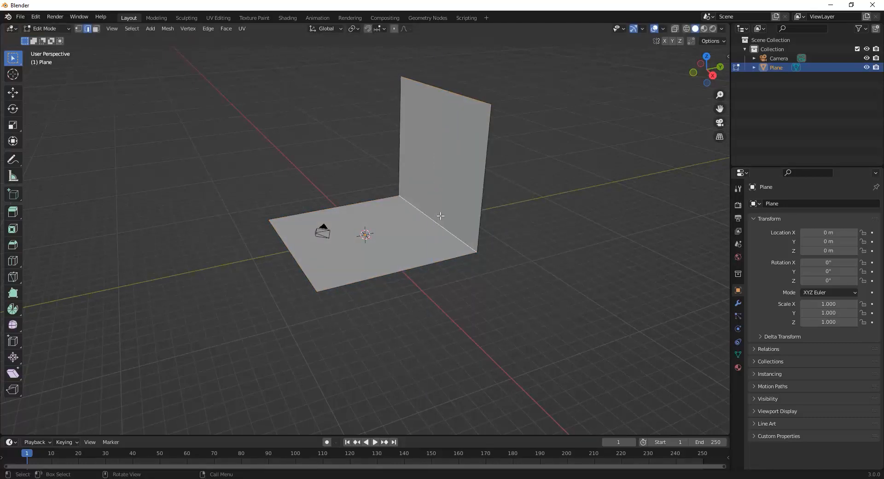
pyautogui.rightClick(423, 217)
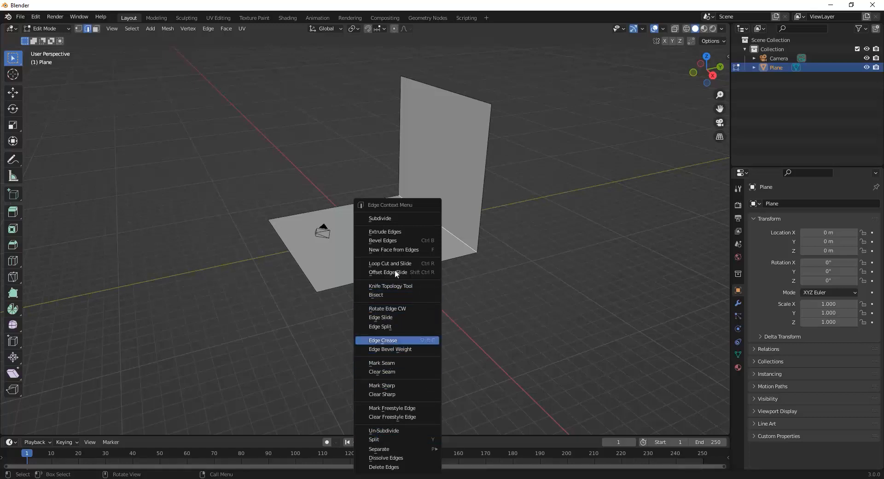
pyautogui.click(391, 240)
pyautogui.scroll(17, 518, 218)
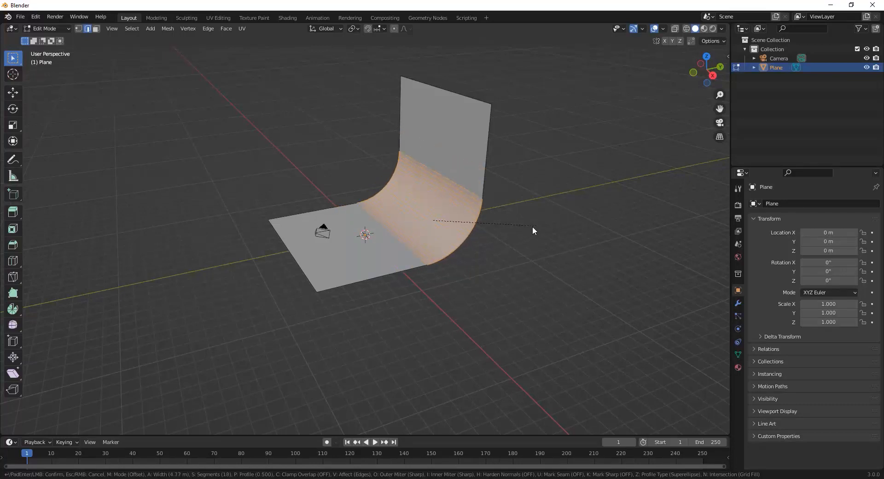
pyautogui.click(527, 230)
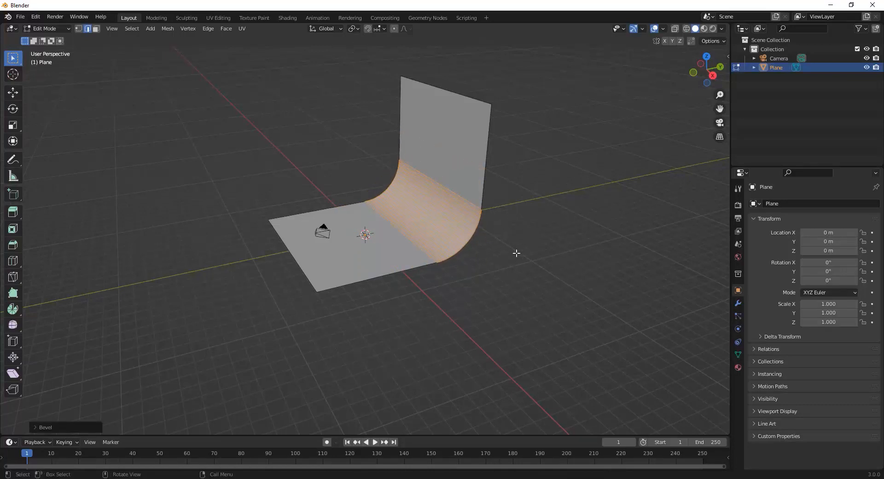
# Step: Return to Object Mode and shade the curved backdrop smooth
pyautogui.press('Tab')
pyautogui.rightClick(406, 201)
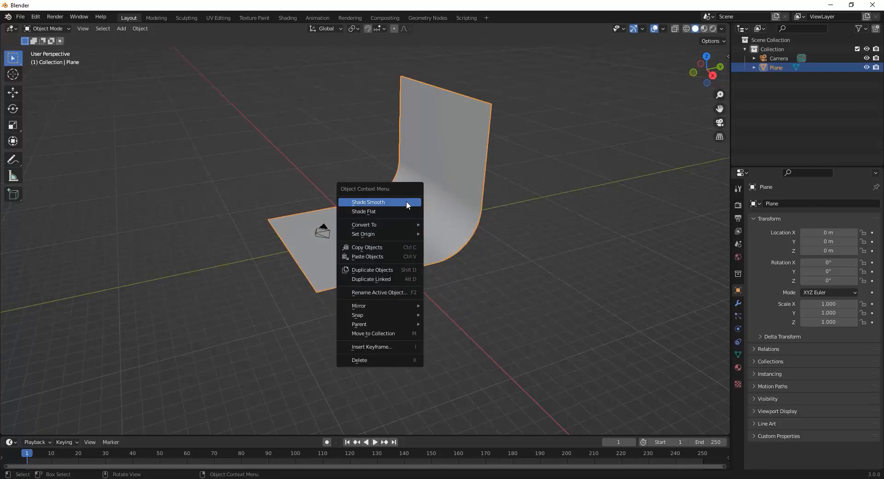
pyautogui.click(406, 201)
# Step: Add a Solidify modifier to the backdrop plane
pyautogui.scroll(2, 467, 234)
pyautogui.scroll(3, 467, 235)
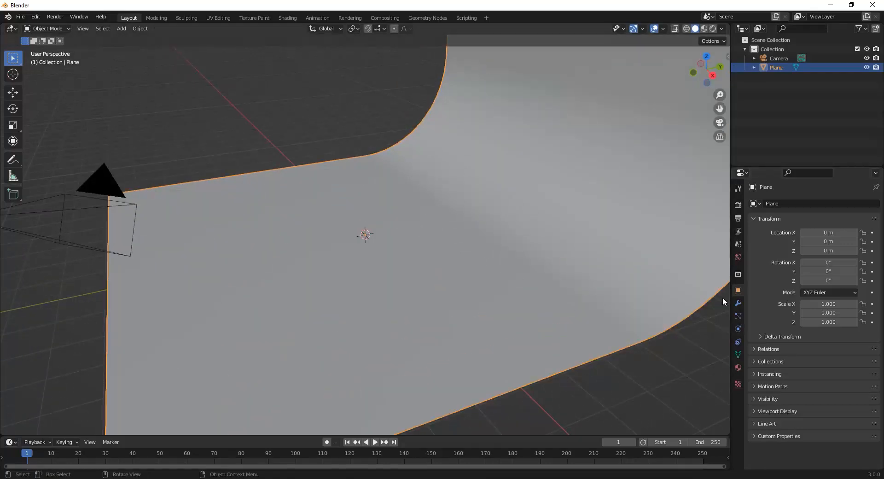
pyautogui.click(737, 303)
pyautogui.click(775, 203)
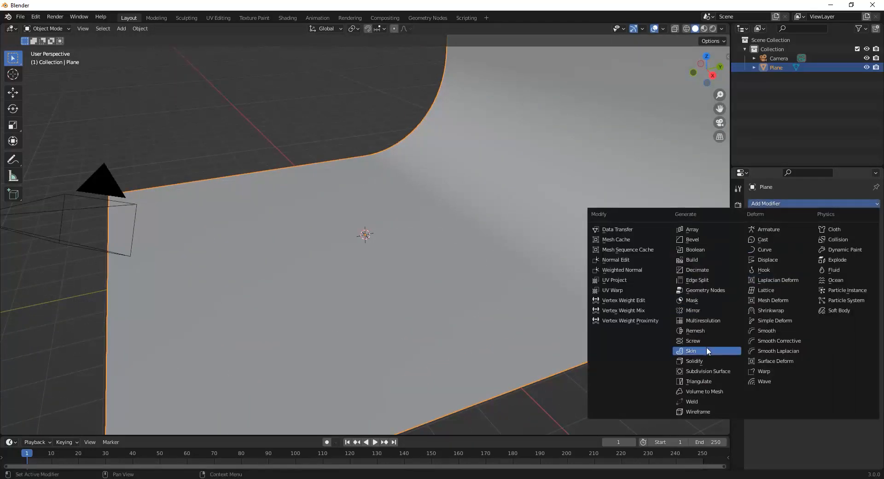
pyautogui.click(699, 358)
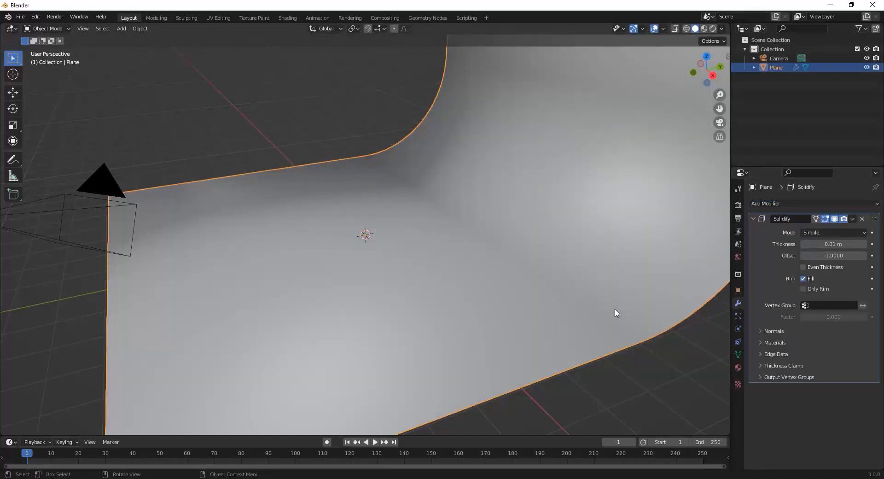
# Step: Enable Auto Smooth at 30° for the backdrop's normals and deselect the backdrop
pyautogui.click(737, 354)
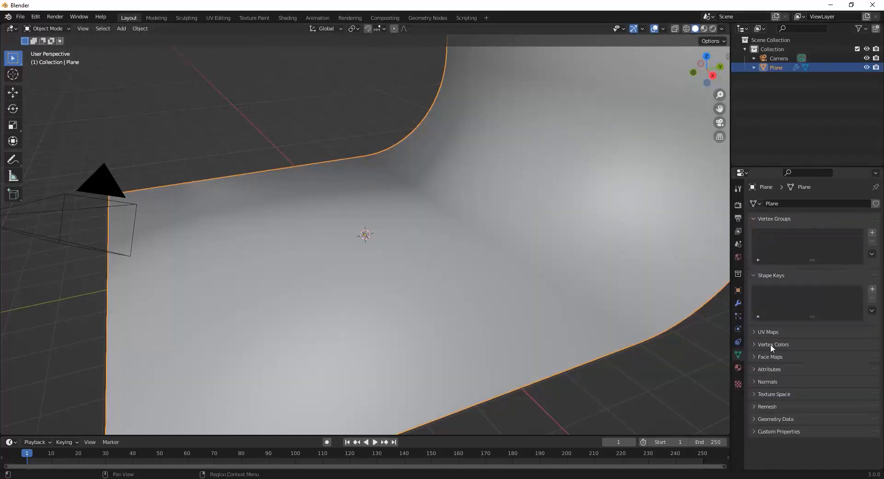
pyautogui.click(767, 381)
pyautogui.click(802, 395)
pyautogui.click(658, 410)
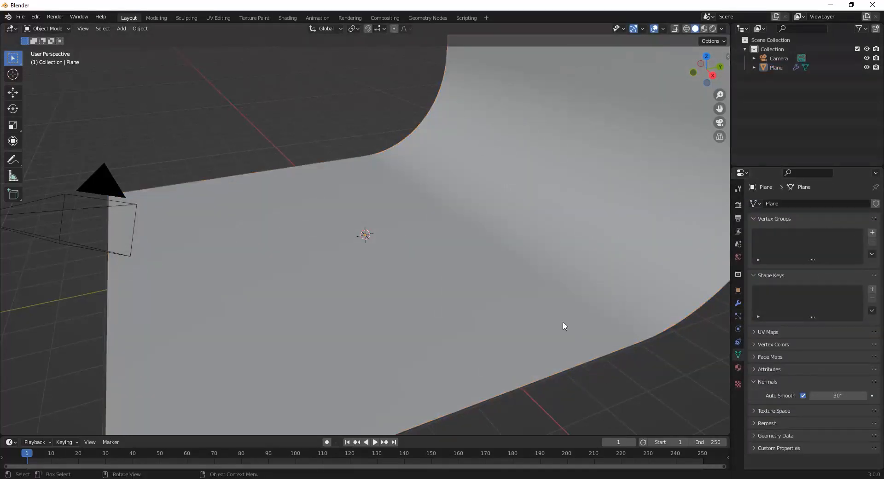
# Step: Add a Monkey mesh on the floor of the backdrop
pyautogui.scroll(-6, 565, 326)
pyautogui.moveTo(513, 296); pyautogui.dragTo(583, 278, button='middle')
pyautogui.scroll(4, 420, 206)
pyautogui.moveTo(364, 218); pyautogui.dragTo(408, 242, button='middle')
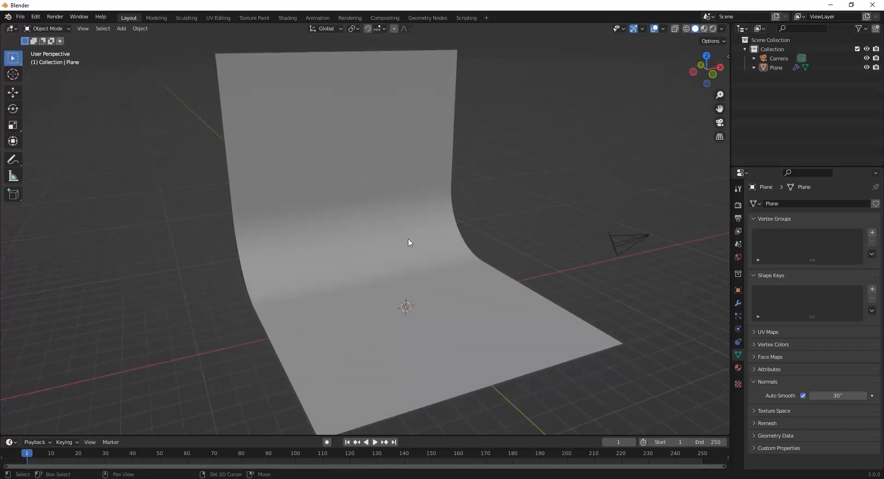
pyautogui.hotkey('shift', 'a')
pyautogui.moveTo(375, 238)
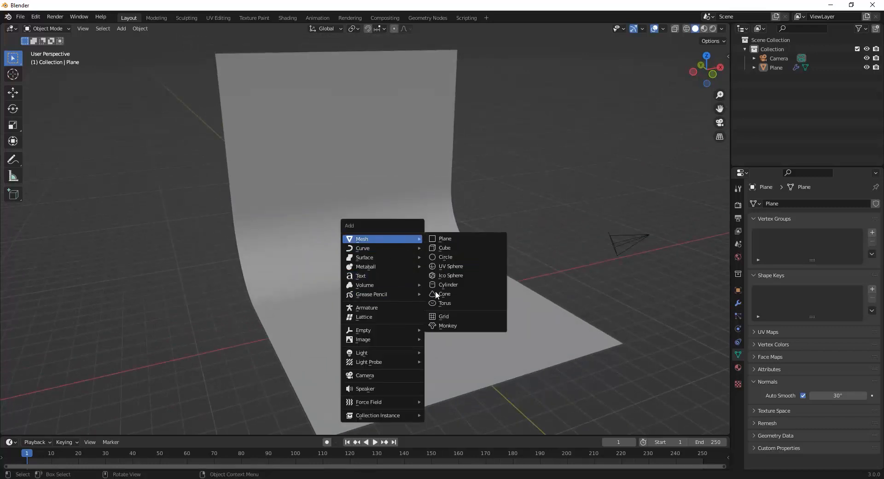
pyautogui.click(443, 325)
# Step: In the right side view, raise the monkey head about 1 m along Z and tilt it backward
pyautogui.moveTo(443, 325); pyautogui.dragTo(469, 233, button='middle')
pyautogui.scroll(5, 366, 307)
pyautogui.press('KP_3')
pyautogui.scroll(5, 363, 236)
pyautogui.press('g')
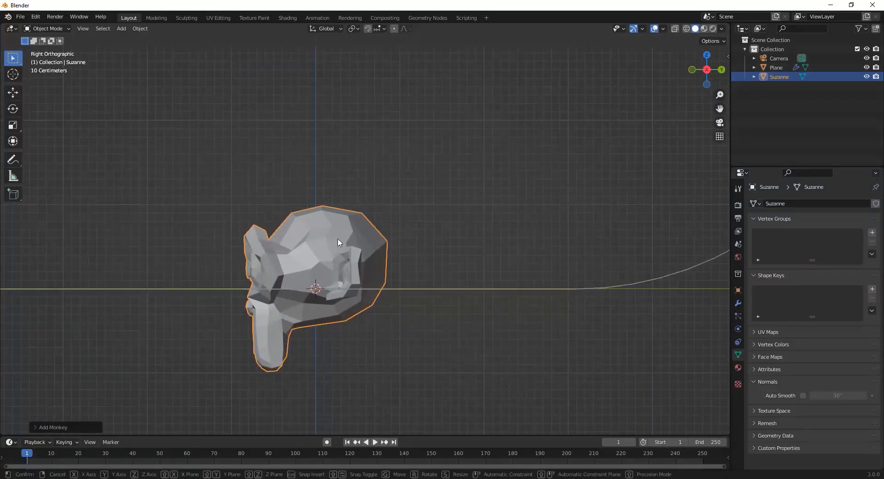
pyautogui.press('z')
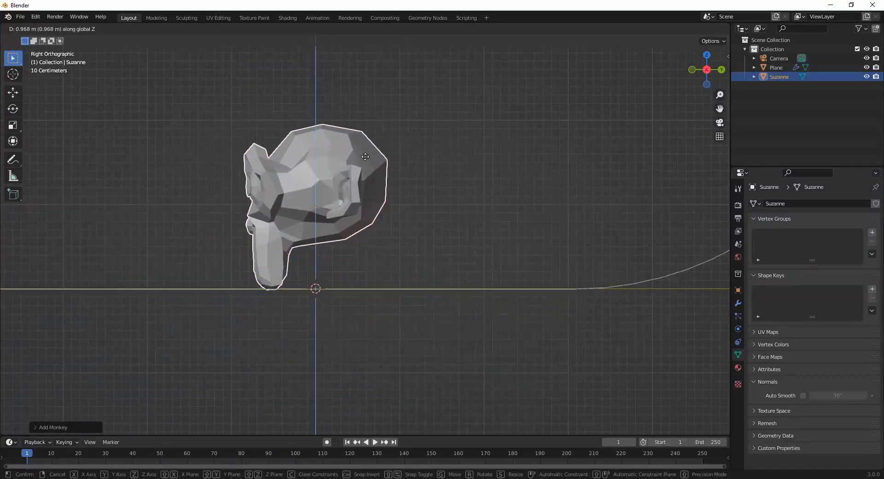
pyautogui.click(367, 150)
pyautogui.press('r')
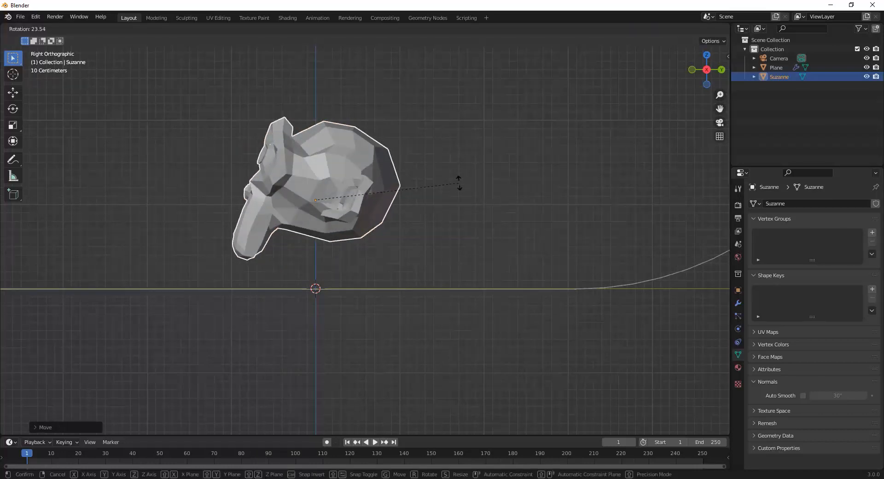
pyautogui.click(463, 200)
# Step: Give the monkey head a Subdivision Surface modifier with 2 viewport levels and shade it smooth
pyautogui.click(739, 303)
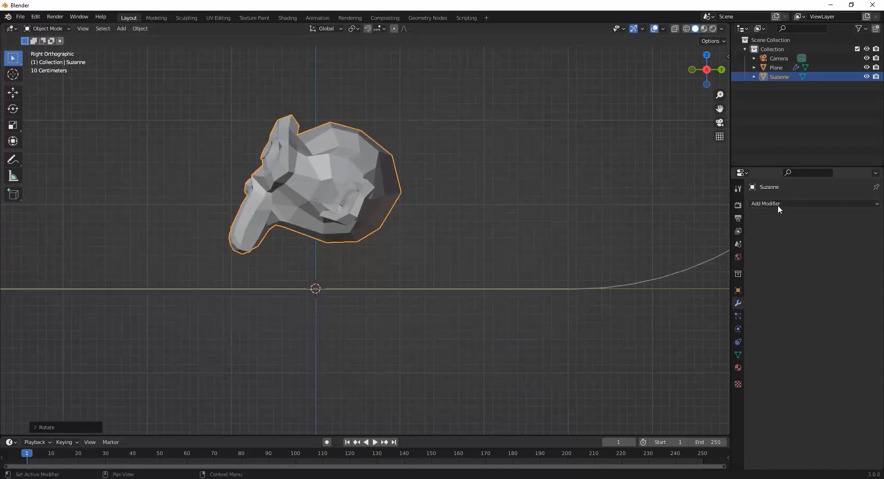
pyautogui.click(777, 203)
pyautogui.click(712, 370)
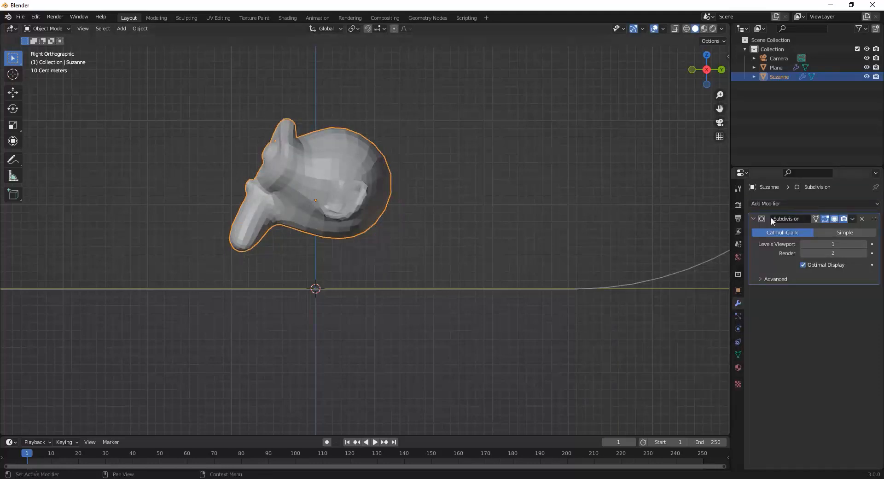
pyautogui.click(863, 244)
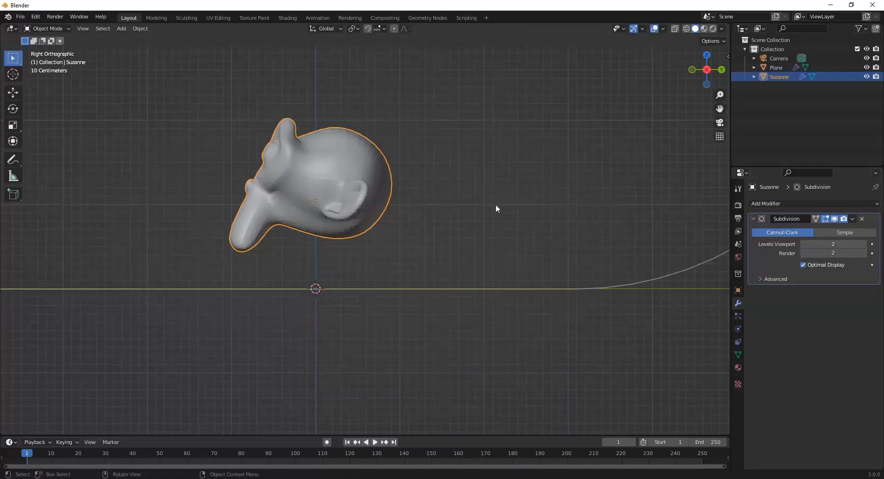
pyautogui.rightClick(312, 179)
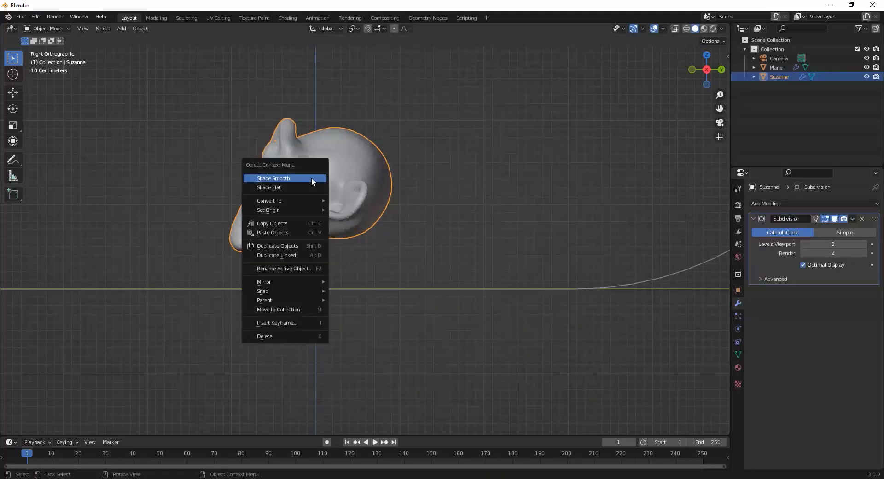
pyautogui.click(312, 179)
# Step: Lower the monkey head along Z until its chin meets the floor, then tilt it about 7° further back
pyautogui.press('g')
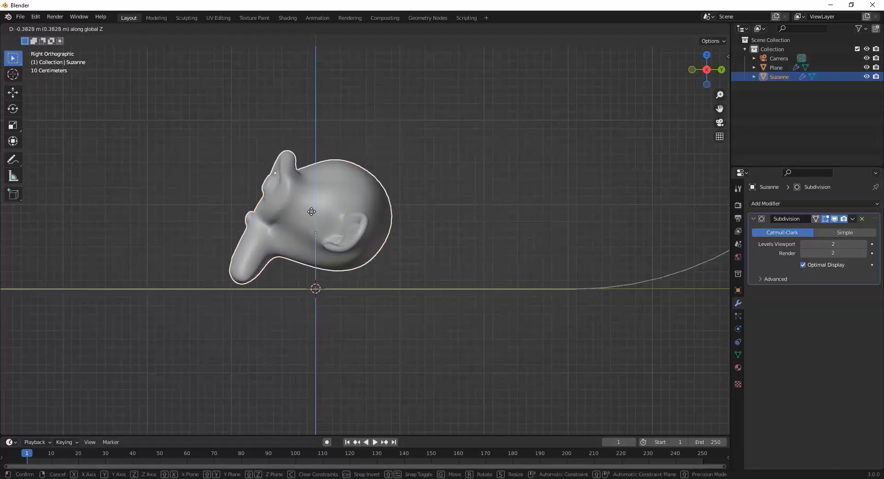
pyautogui.click(319, 247)
pyautogui.scroll(7, 338, 269)
pyautogui.keyDown('shift'); pyautogui.moveTo(338, 273); pyautogui.dragTo(541, 213, button='middle'); pyautogui.keyUp('shift')
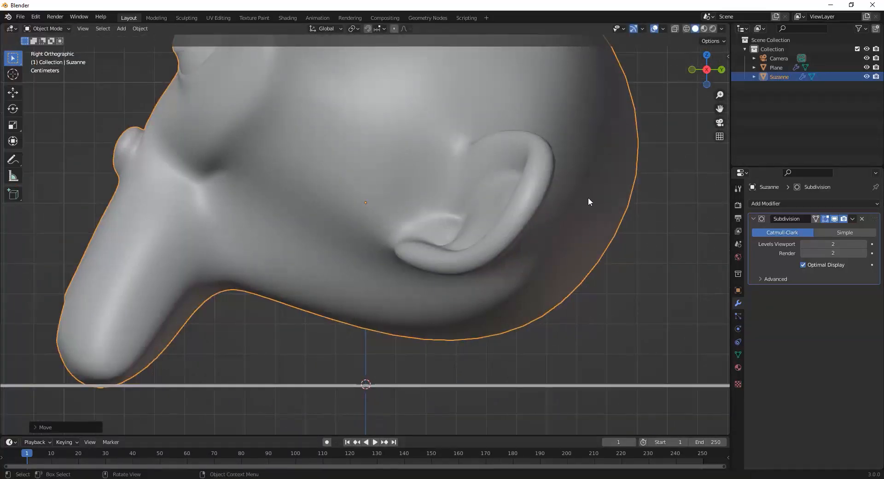
pyautogui.press('r')
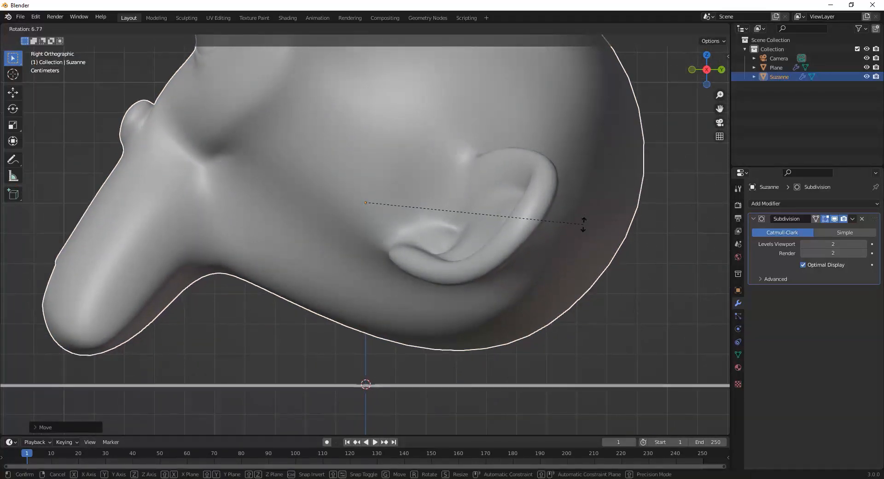
pyautogui.click(582, 228)
# Step: Lower the monkey head about 0.1 m along Z and fine-tune its tilt by about -0.3°
pyautogui.press('g')
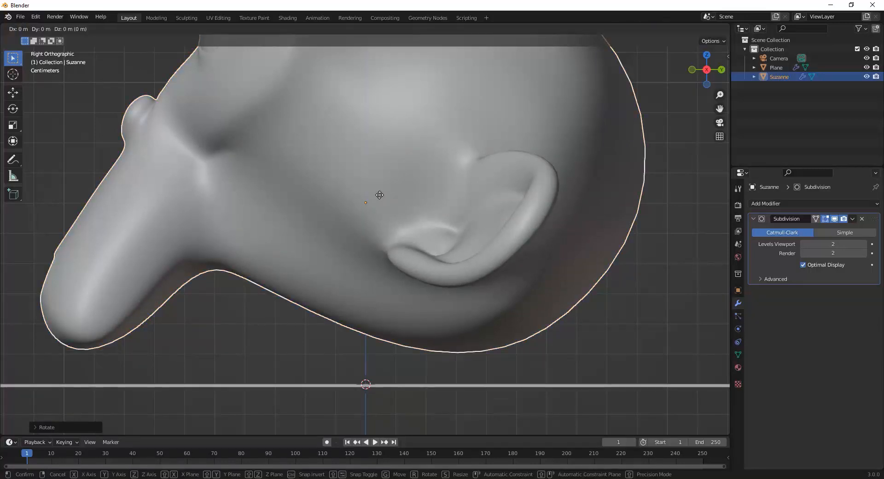
pyautogui.press('z')
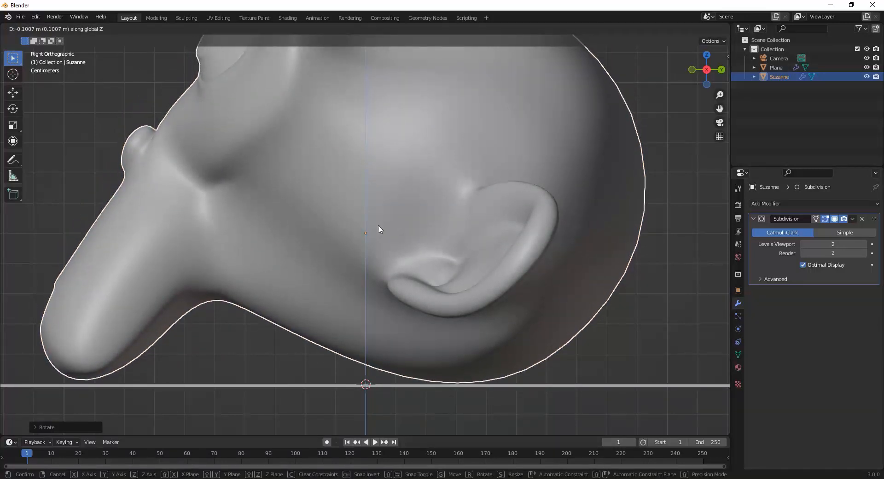
pyautogui.click(380, 228)
pyautogui.press('r')
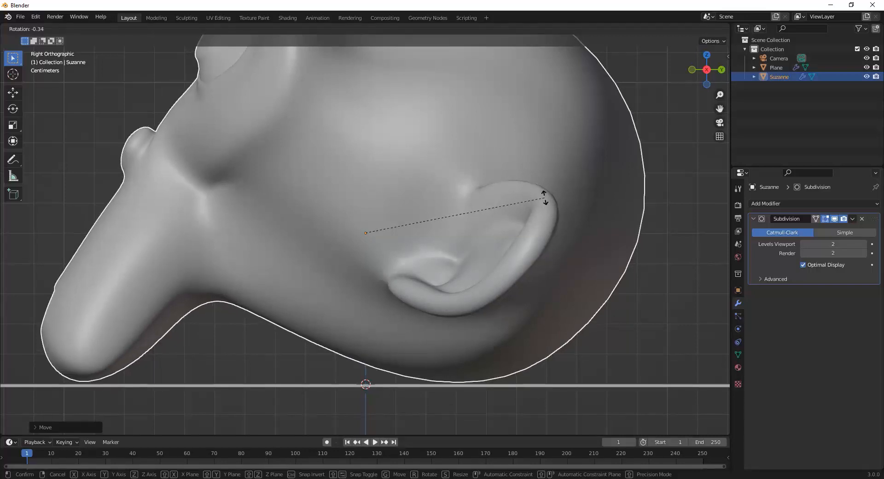
pyautogui.click(545, 198)
# Step: Nudge the monkey head down along Z so it rests on the floor surface, and deselect it
pyautogui.scroll(4, 360, 295)
pyautogui.keyDown('shift'); pyautogui.moveTo(360, 295); pyautogui.dragTo(579, 144, button='middle'); pyautogui.keyUp('shift')
pyautogui.keyDown('shift'); pyautogui.moveTo(324, 274); pyautogui.dragTo(353, 264, button='middle'); pyautogui.keyUp('shift')
pyautogui.press('g')
pyautogui.press('z')
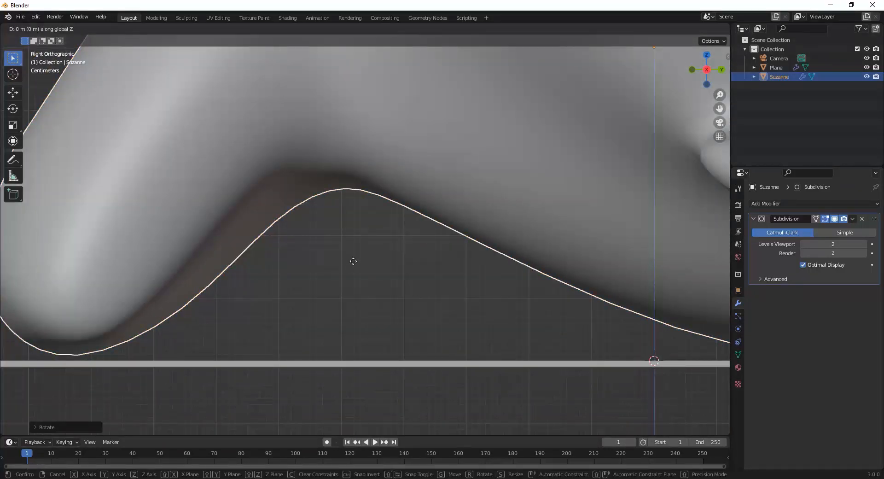
pyautogui.click(355, 266)
pyautogui.scroll(-12, 260, 254)
pyautogui.click(392, 311)
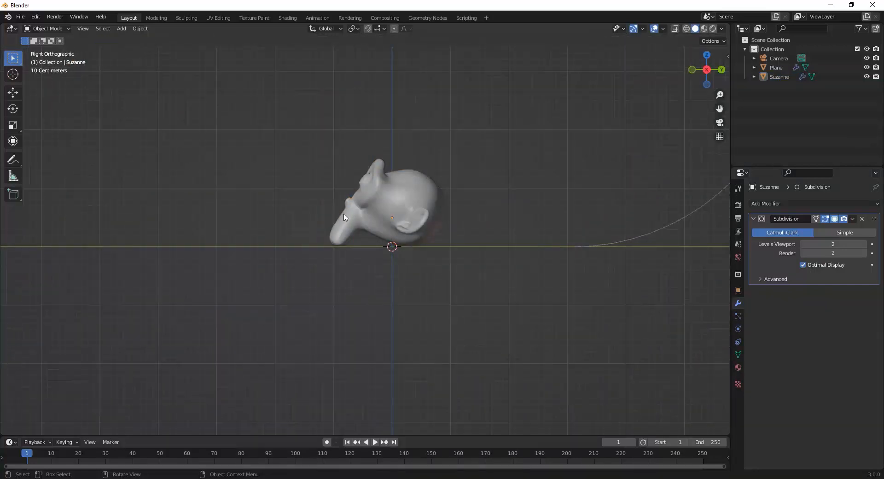
# Step: Try to rotate the monkey head around the Z axis on the backdrop floor
pyautogui.moveTo(350, 233); pyautogui.dragTo(405, 214, button='middle')
pyautogui.click(405, 214)
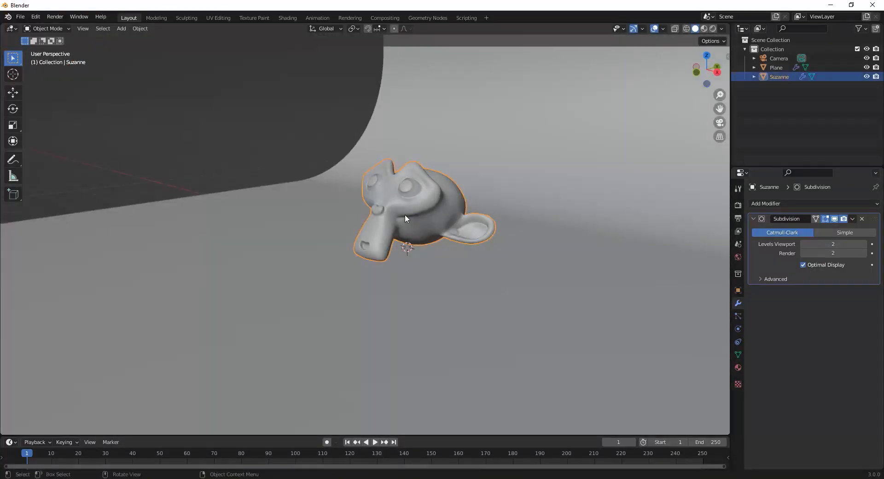
pyautogui.press('r')
pyautogui.press('z')
pyautogui.click(341, 246)
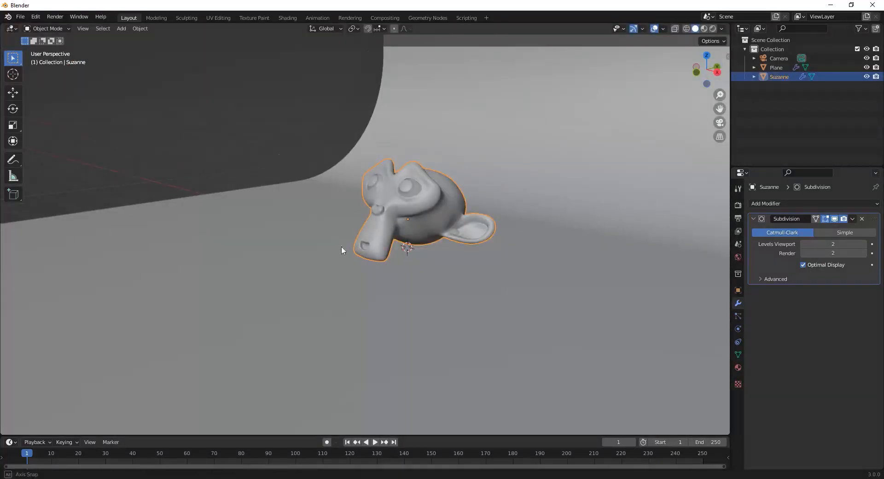
# Step: Rotate the monkey head about 24° around the global Z axis
pyautogui.moveTo(341, 246); pyautogui.dragTo(355, 225, button='middle')
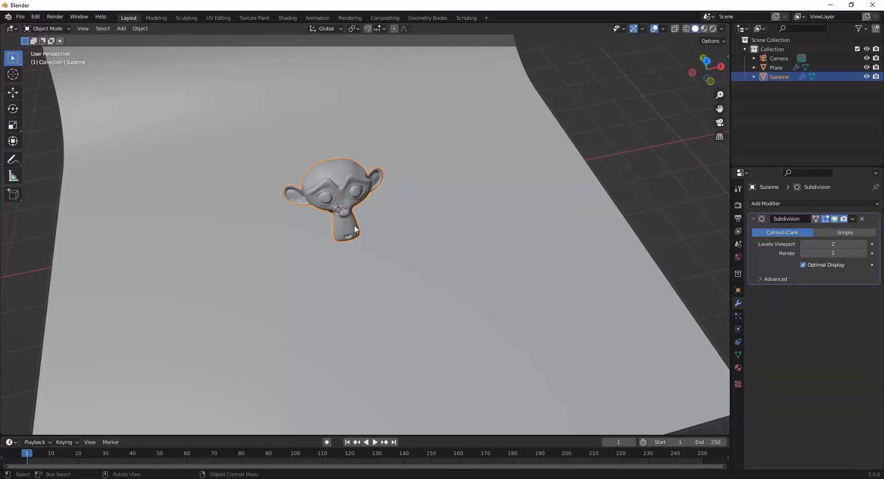
pyautogui.press('r')
pyautogui.press('z')
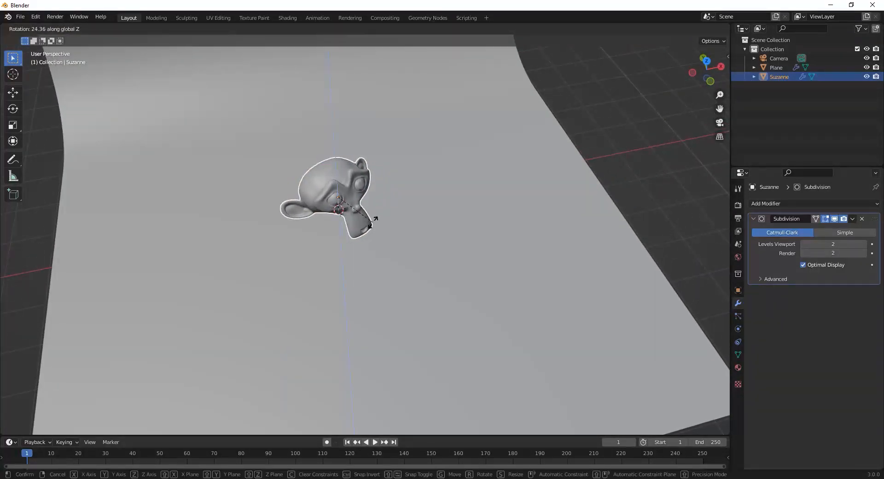
pyautogui.click(375, 226)
# Step: Frame the monkey head closely from the front and align the camera to that view
pyautogui.moveTo(361, 239); pyautogui.dragTo(347, 218, button='middle')
pyautogui.scroll(3, 348, 196)
pyautogui.scroll(2, 353, 213)
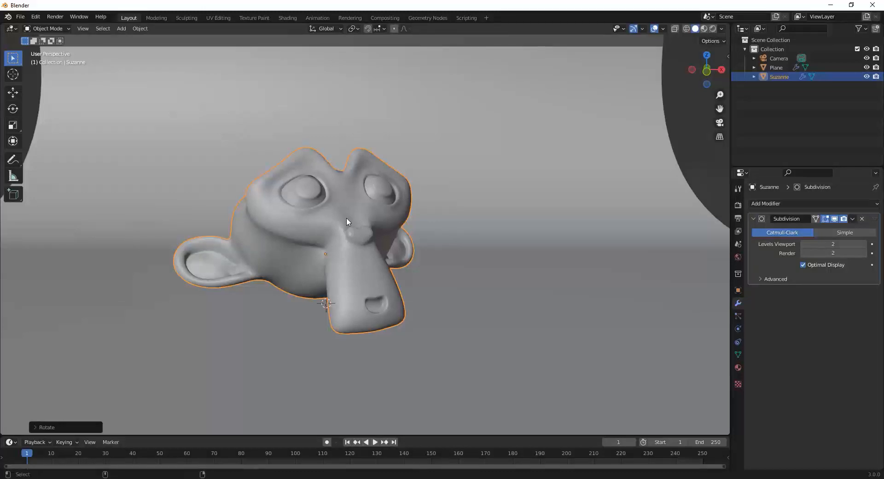
pyautogui.press('ctrl+alt+KP_0')
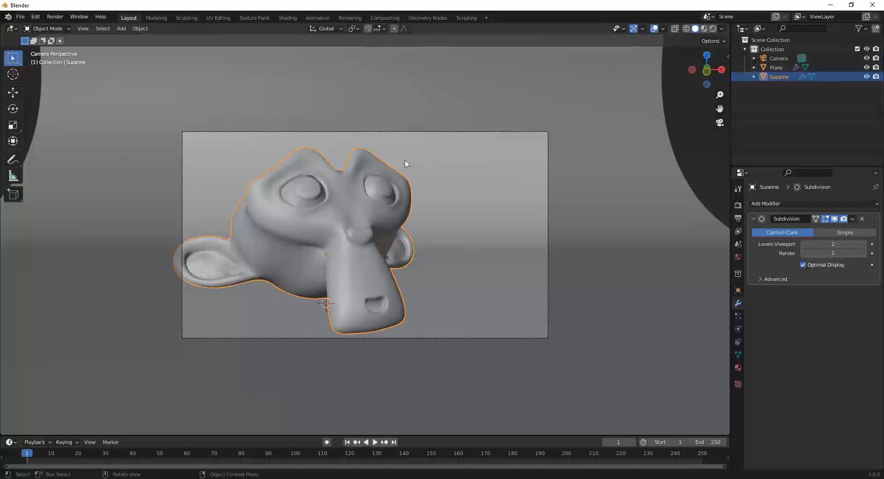
# Step: Select the camera and set its rotation to X 90°, Y 0° and Z 0°
pyautogui.click(773, 51)
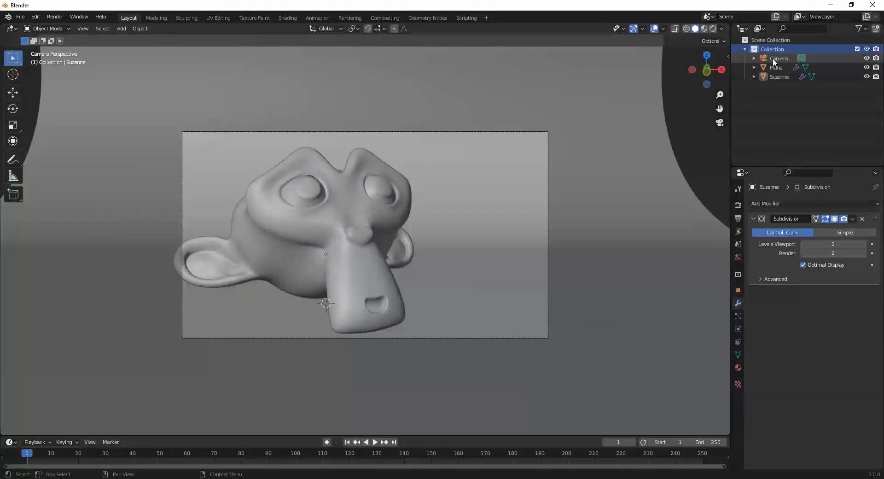
pyautogui.click(772, 58)
pyautogui.press('n')
pyautogui.doubleClick(665, 114)
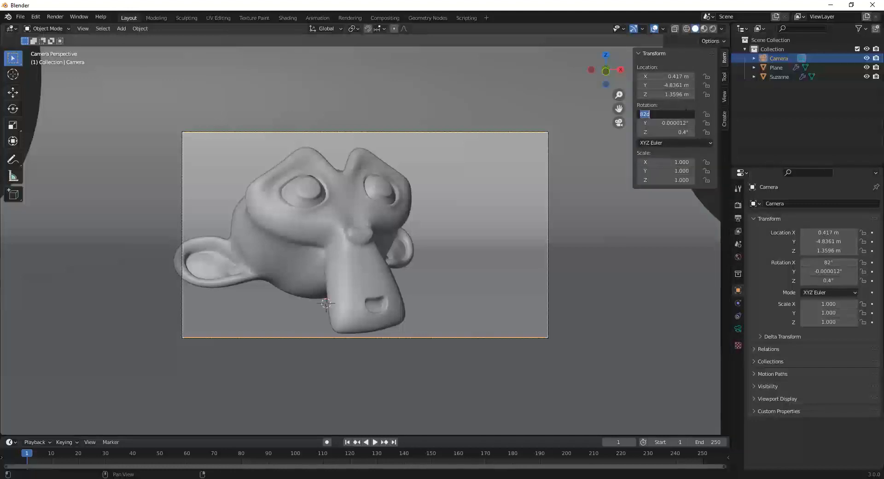
pyautogui.write('90')
pyautogui.press('Return')
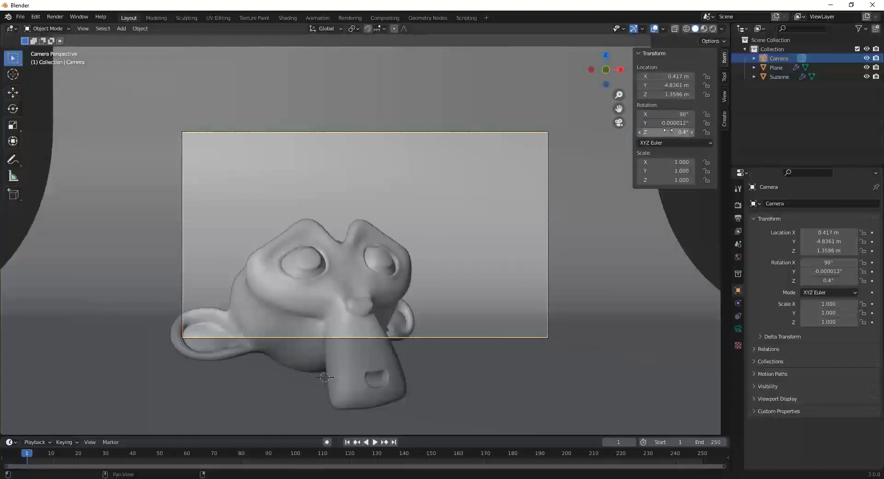
pyautogui.doubleClick(670, 123)
pyautogui.write('0')
pyautogui.press('Return')
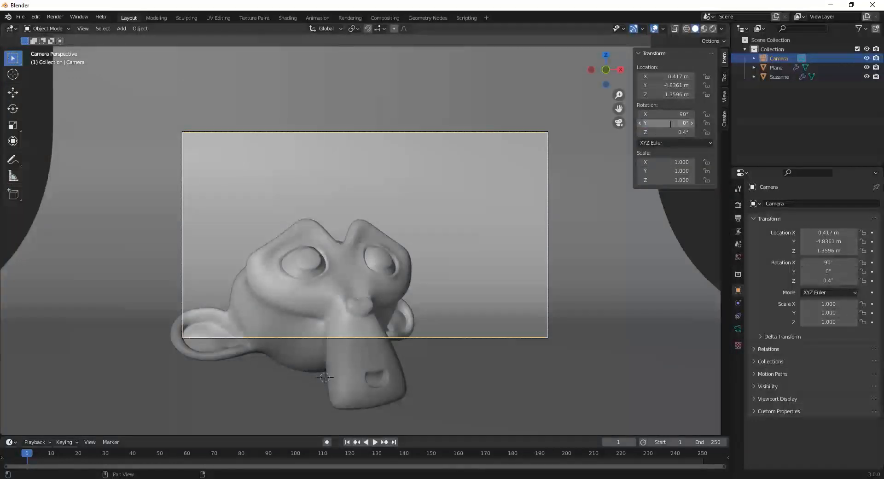
pyautogui.doubleClick(663, 132)
pyautogui.write('0')
pyautogui.press('Return')
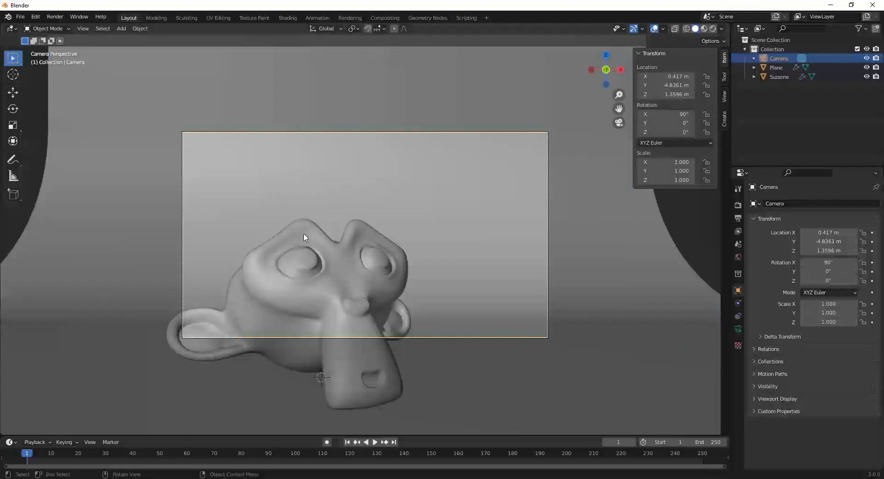
# Step: Set the camera's focal length to 70 mm
pyautogui.click(737, 328)
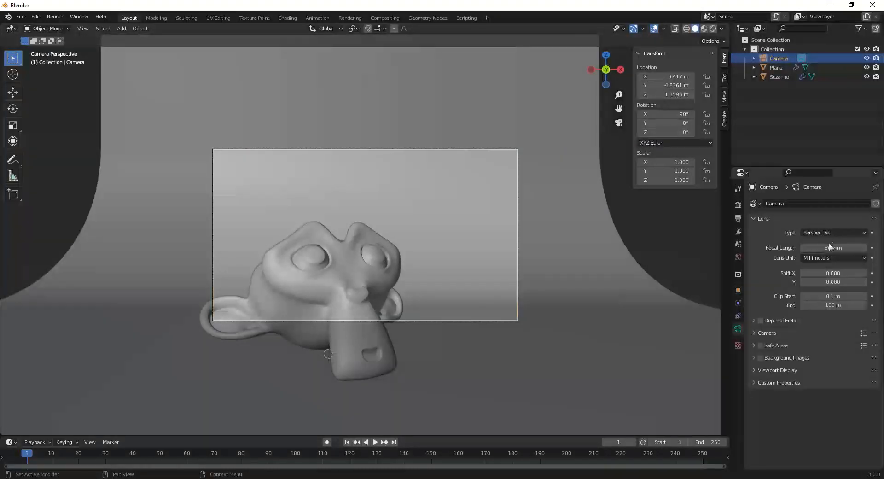
pyautogui.doubleClick(821, 248)
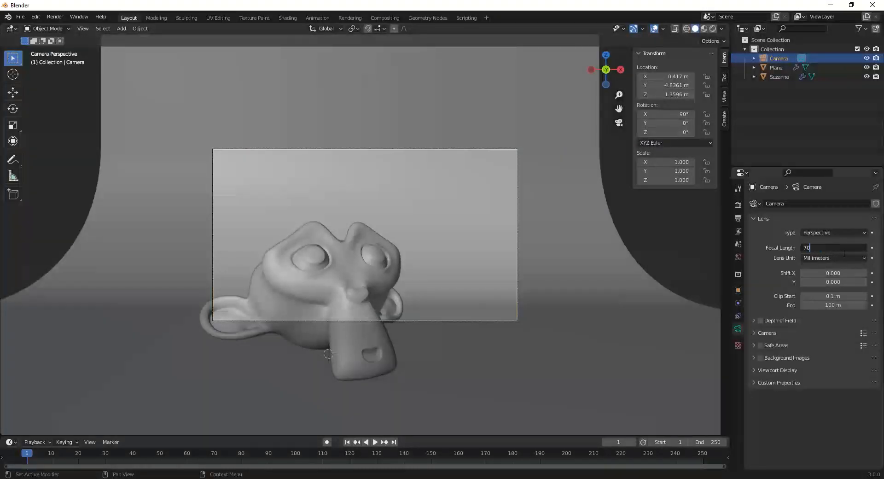
pyautogui.write('70')
pyautogui.press('Return')
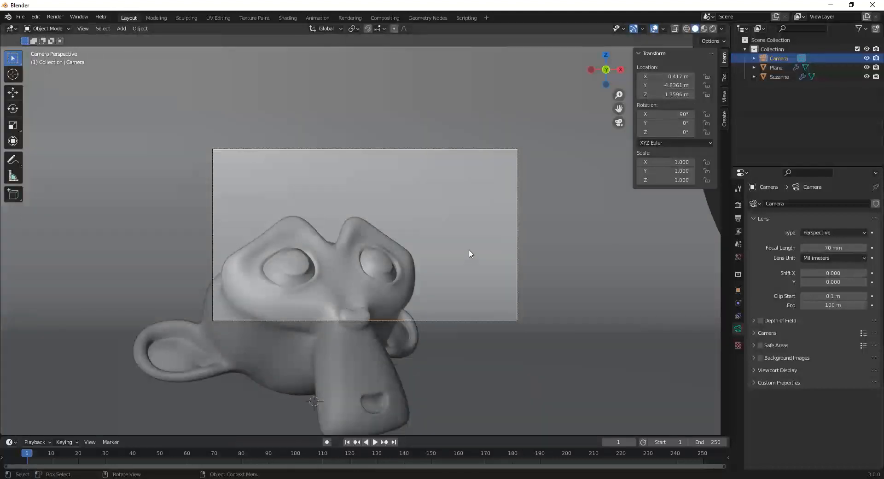
# Step: Lower the camera about 0.54 m along Z and pull it back about 3 m along its local Z axis
pyautogui.press('g')
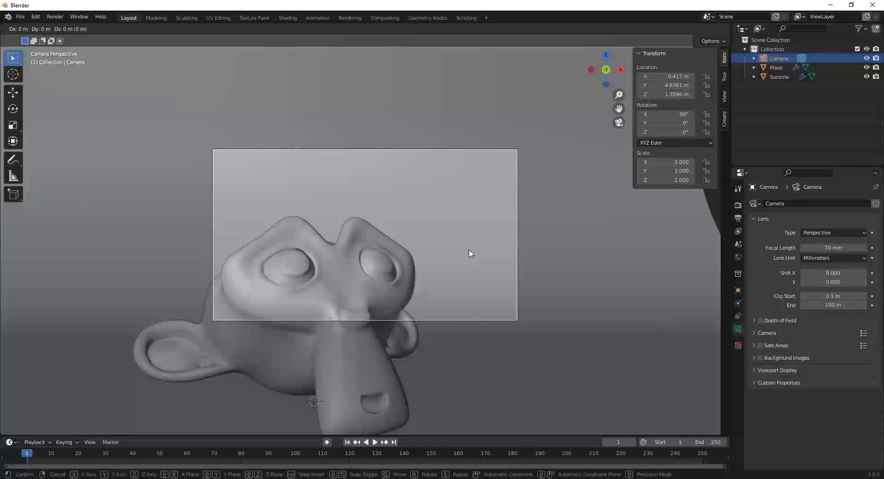
pyautogui.press('z')
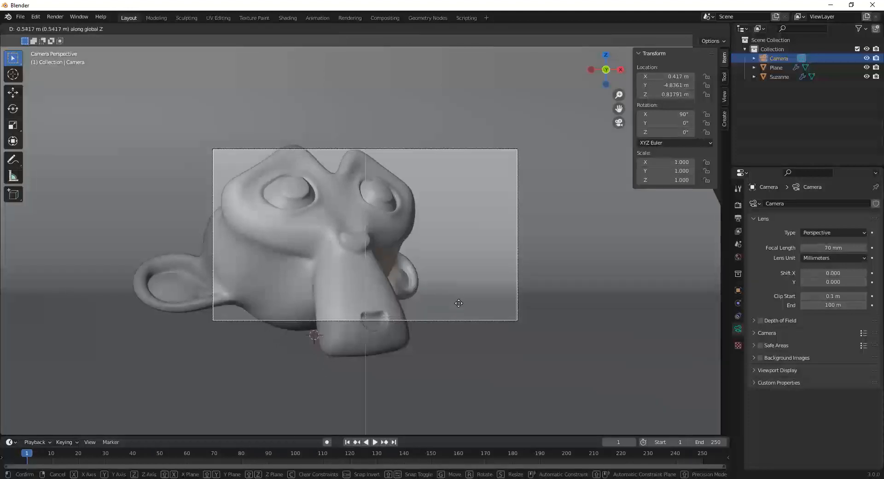
pyautogui.click(458, 302)
pyautogui.press('g')
pyautogui.press('z')
pyautogui.press('z')
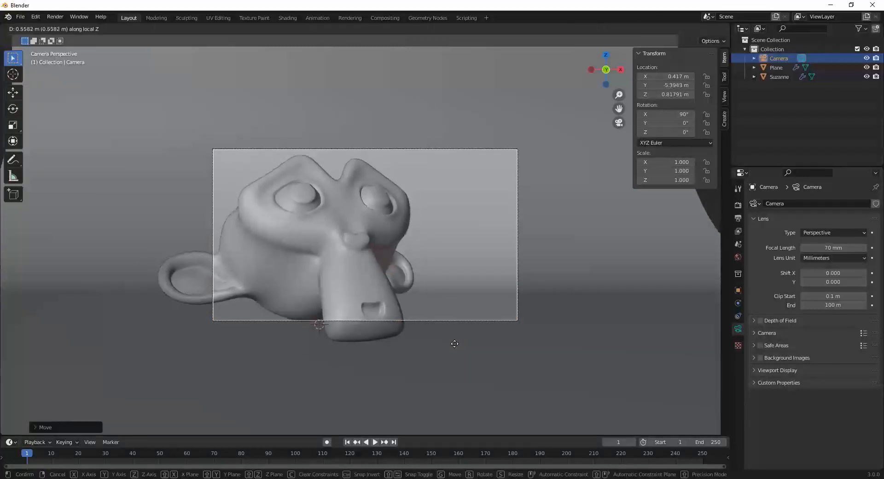
pyautogui.click(448, 387)
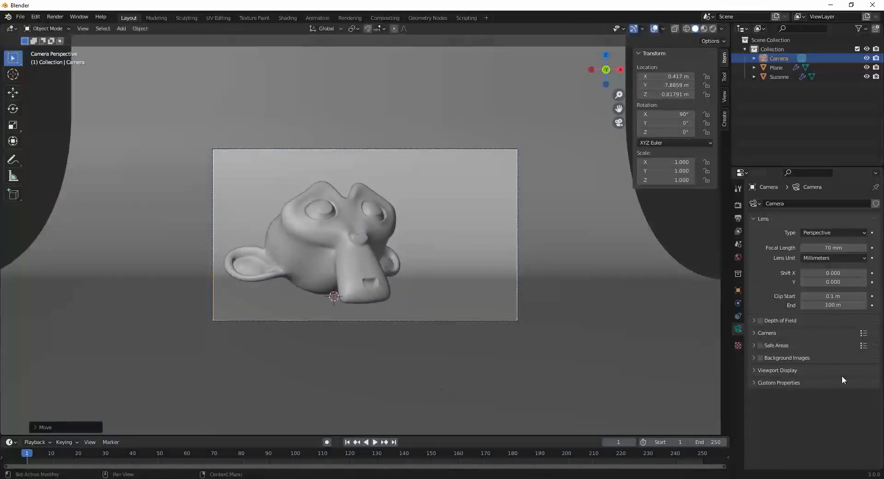
# Step: Enable the Thirds composition guide in the camera's viewport display settings
pyautogui.click(791, 368)
pyautogui.click(782, 452)
pyautogui.scroll(-3, 799, 401)
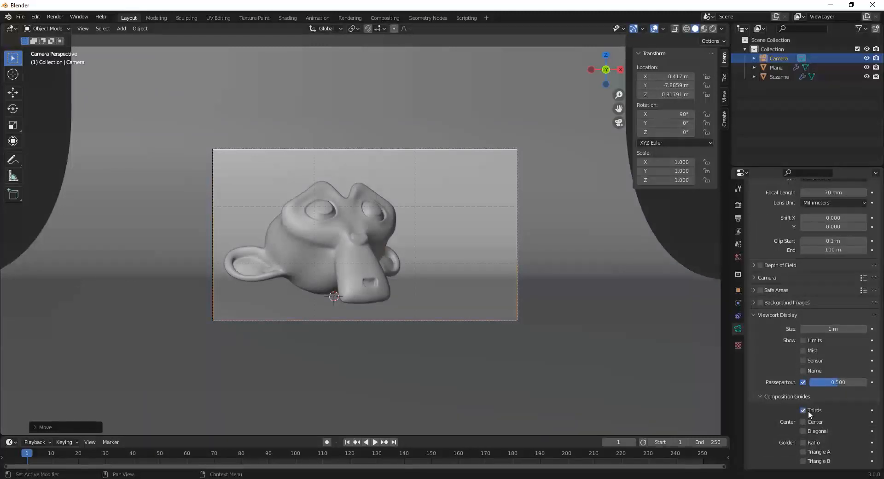
# Step: Raise the camera about 0.04 m along Z and shift it about 0.08 m along X
pyautogui.press('g')
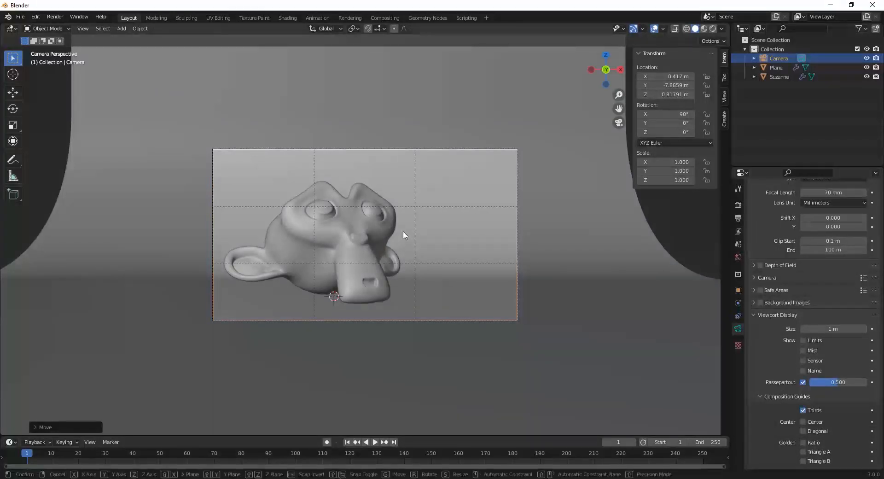
pyautogui.press('z')
pyautogui.click(412, 228)
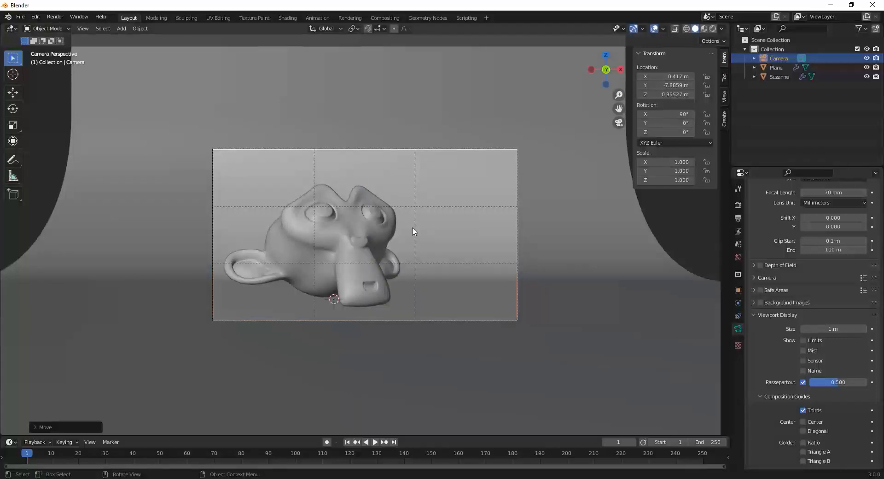
pyautogui.press('g')
pyautogui.press('x')
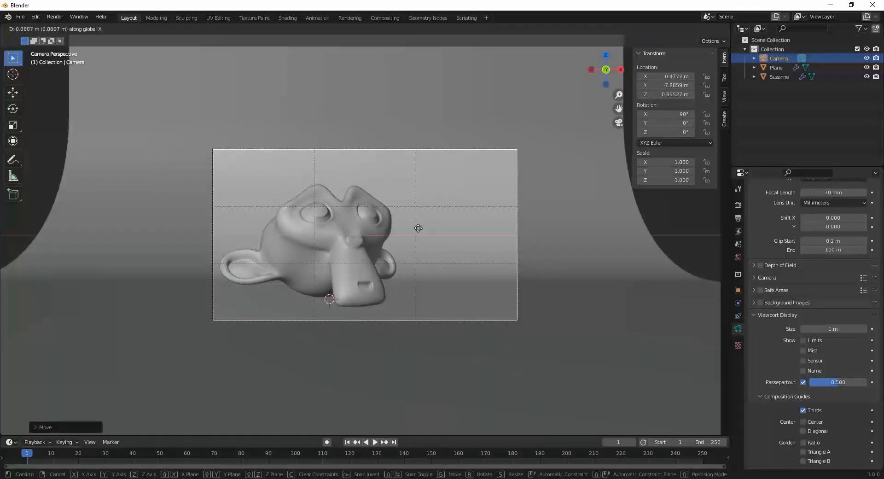
pyautogui.click(422, 231)
# Step: Pull the camera about 1.2 m further back along its local Z axis
pyautogui.press('g')
pyautogui.press('z')
pyautogui.press('z')
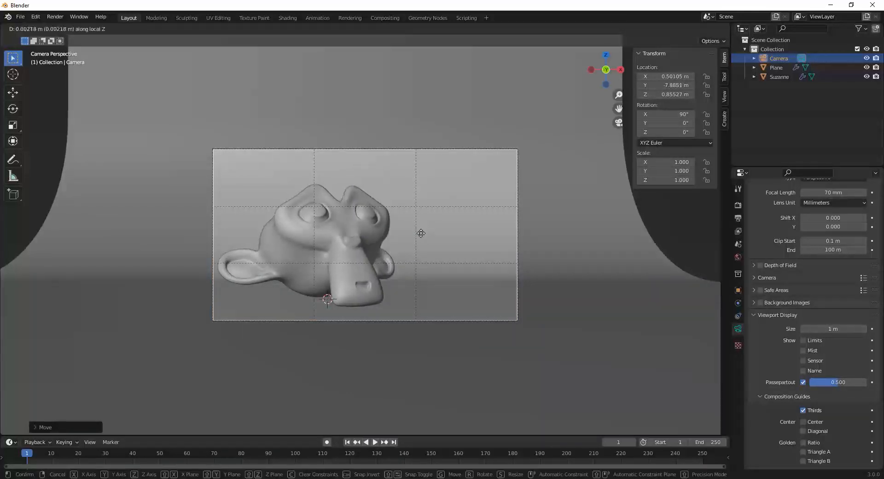
pyautogui.click(421, 281)
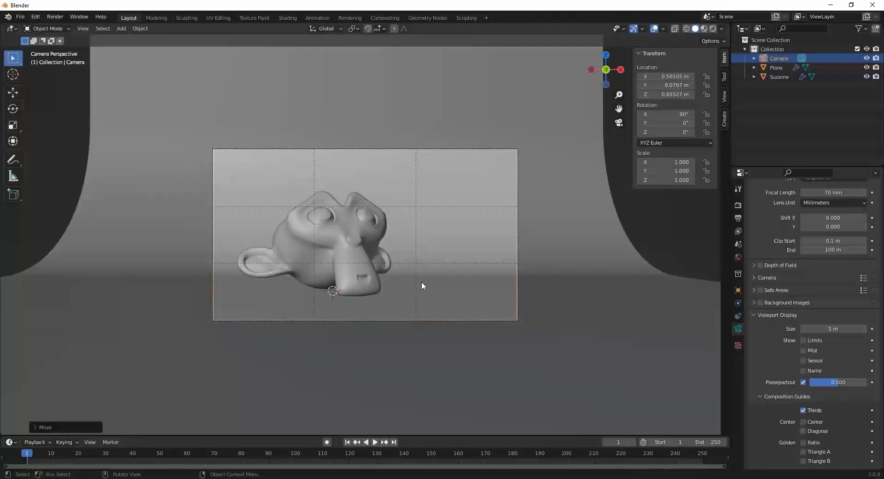
# Step: Move the camera about 0.12 m along X and 0.07 m upward, then deselect it and hide the transform values
pyautogui.press('g')
pyautogui.press('z')
pyautogui.press('z')
pyautogui.press('z')
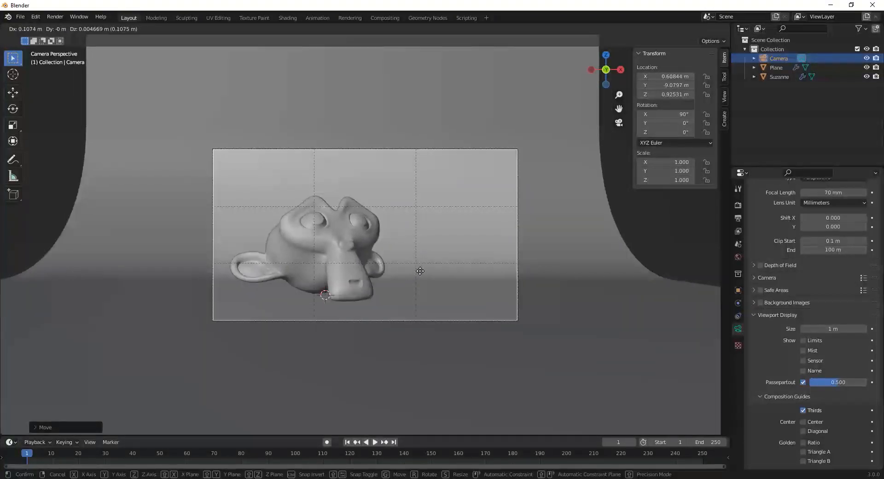
pyautogui.click(422, 271)
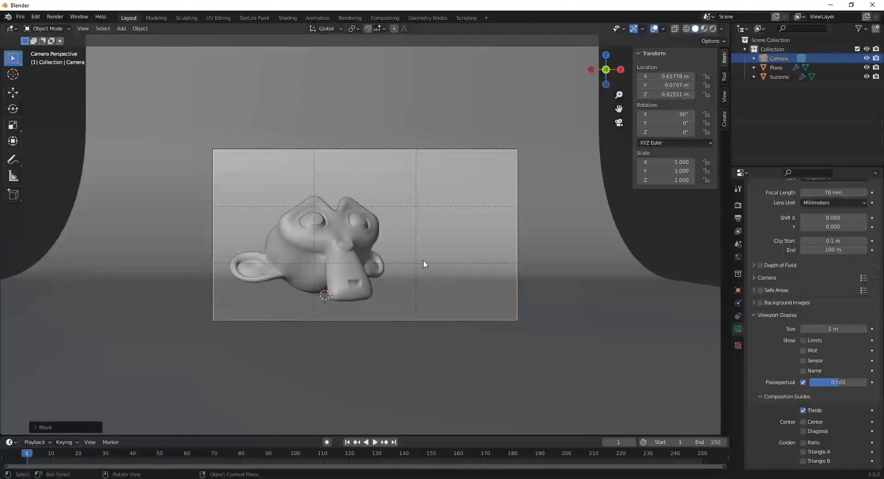
pyautogui.click(655, 214)
pyautogui.press('n')
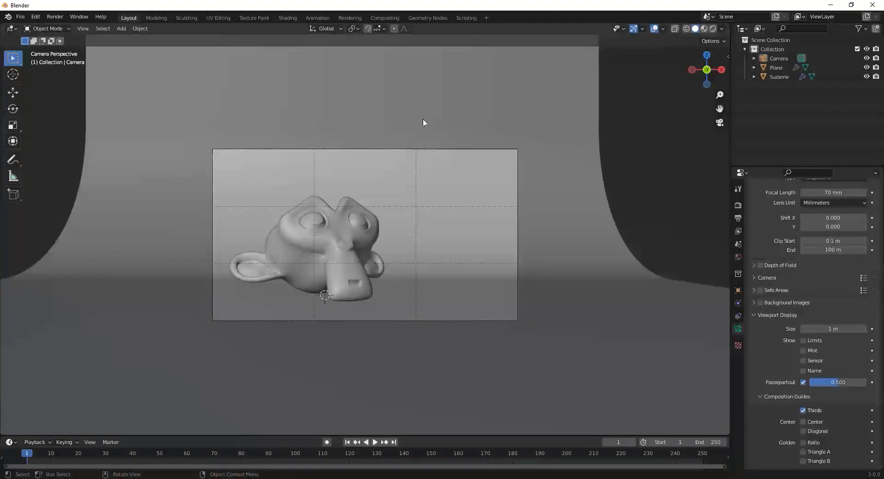
# Step: Show the viewport in rendered shading and set the render engine to Cycles
pyautogui.click(714, 29)
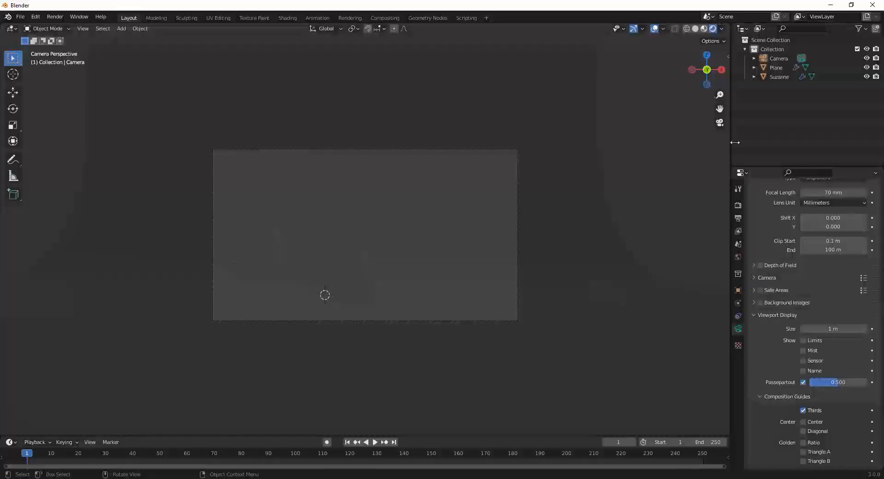
pyautogui.scroll(3, 755, 221)
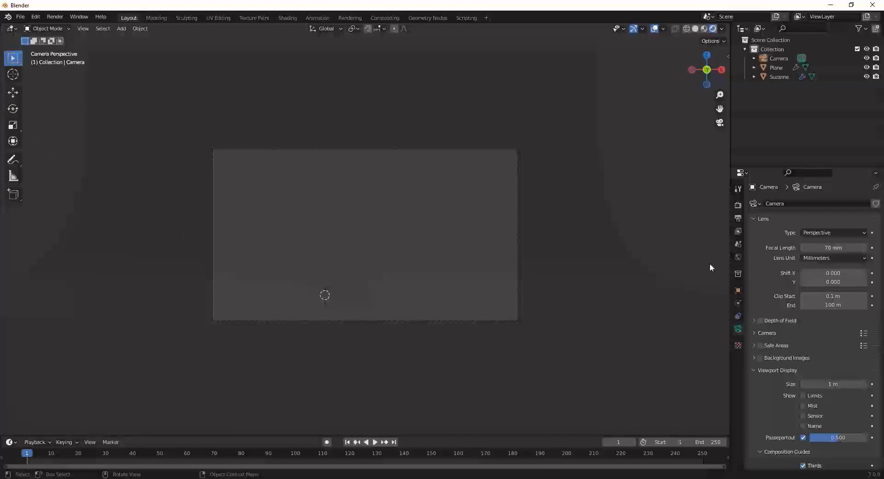
pyautogui.click(737, 256)
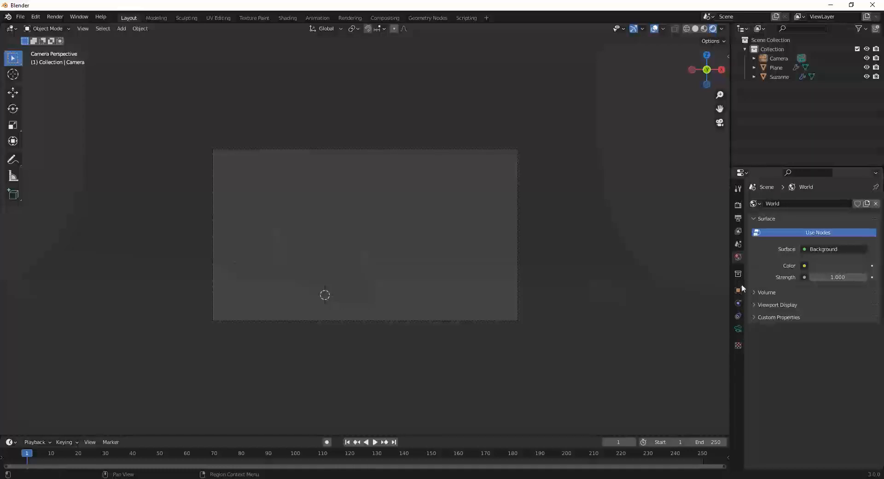
pyautogui.click(737, 205)
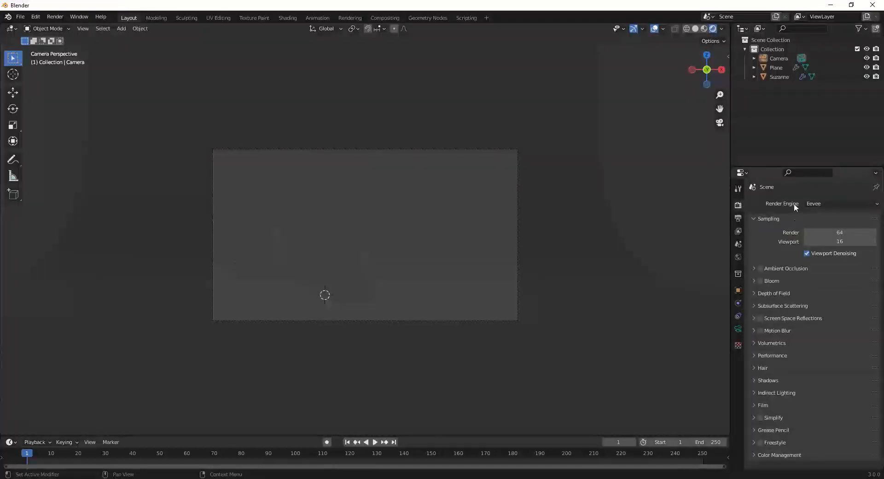
pyautogui.click(824, 203)
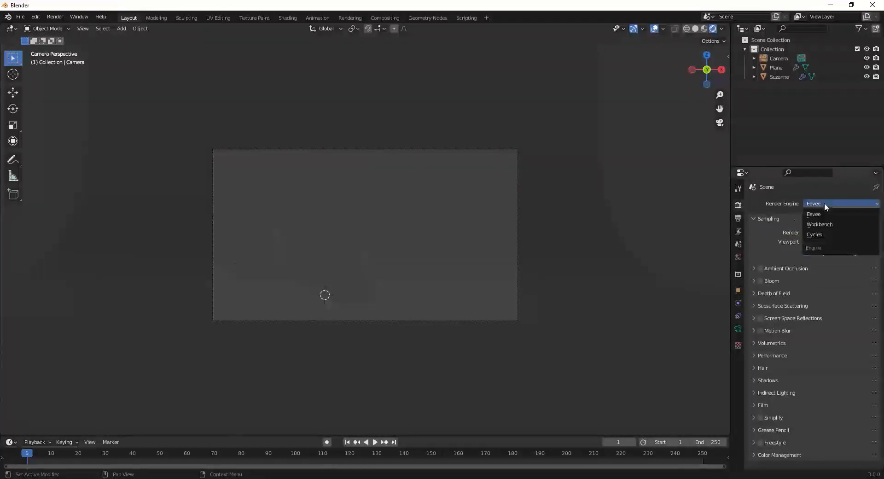
pyautogui.click(823, 233)
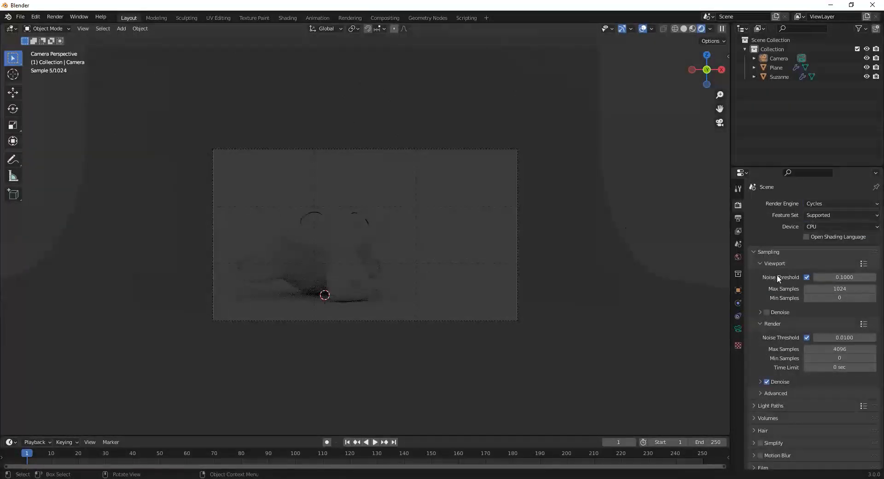
# Step: Try GPU Compute as the Cycles render device and set it back to CPU
pyautogui.click(821, 226)
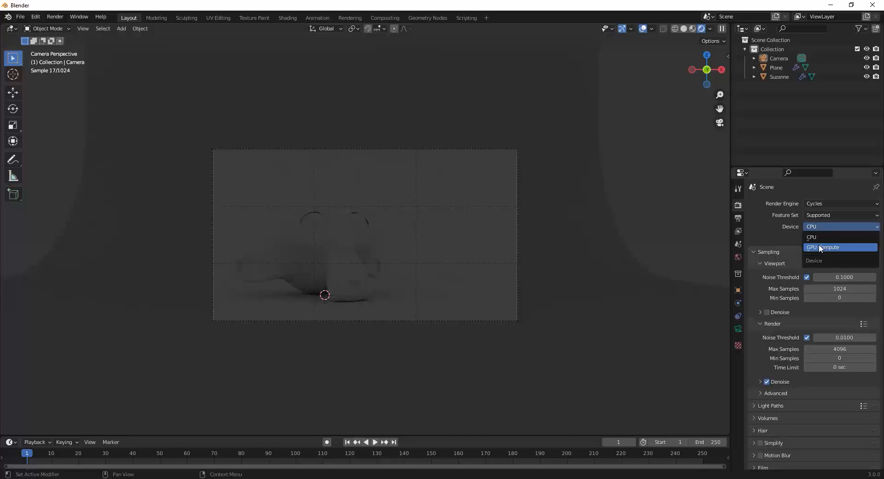
pyautogui.click(827, 236)
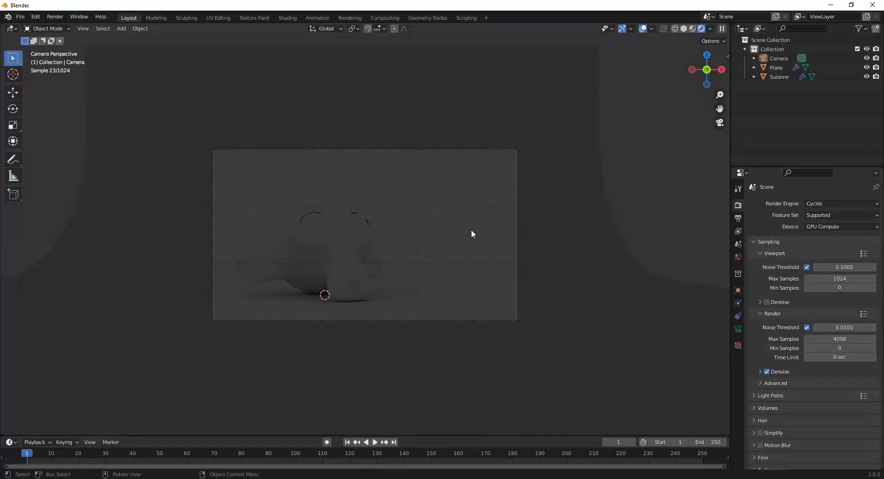
pyautogui.click(825, 228)
# Step: Add an area light and raise it along the Z axis to just above the monkey head
pyautogui.moveTo(528, 273); pyautogui.dragTo(481, 297, button='middle')
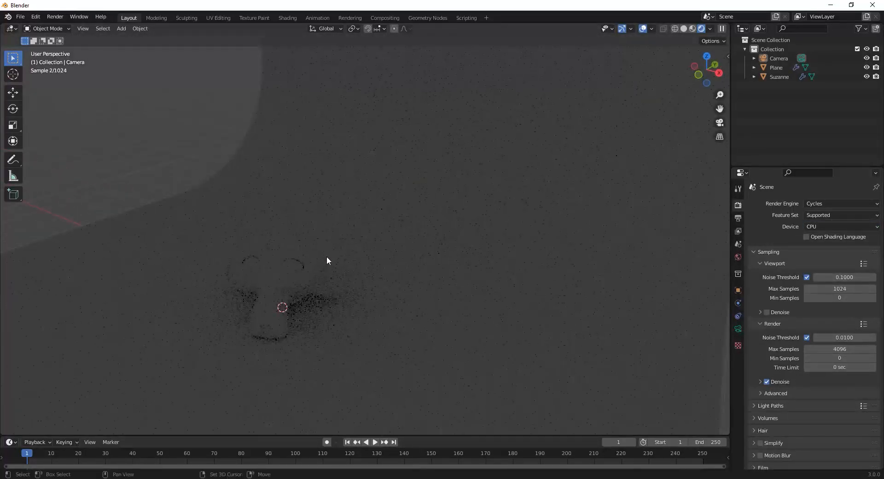
pyautogui.hotkey('shift', 'a')
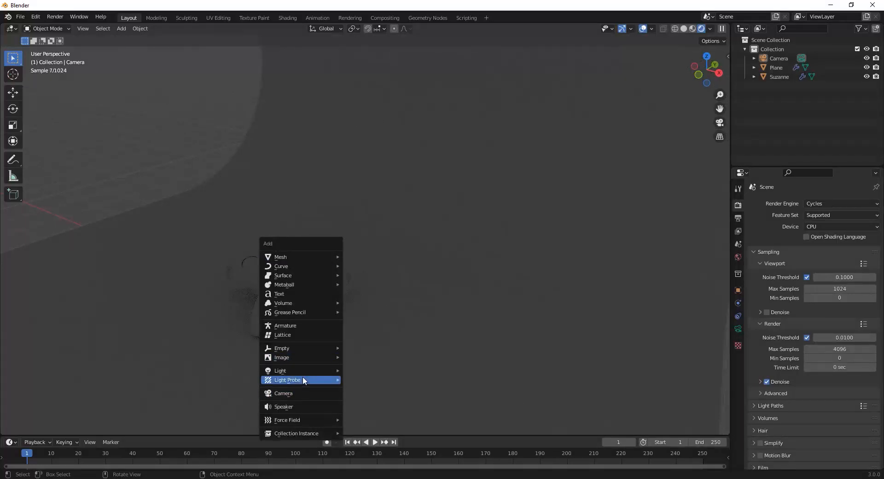
pyautogui.moveTo(322, 370)
pyautogui.click(374, 399)
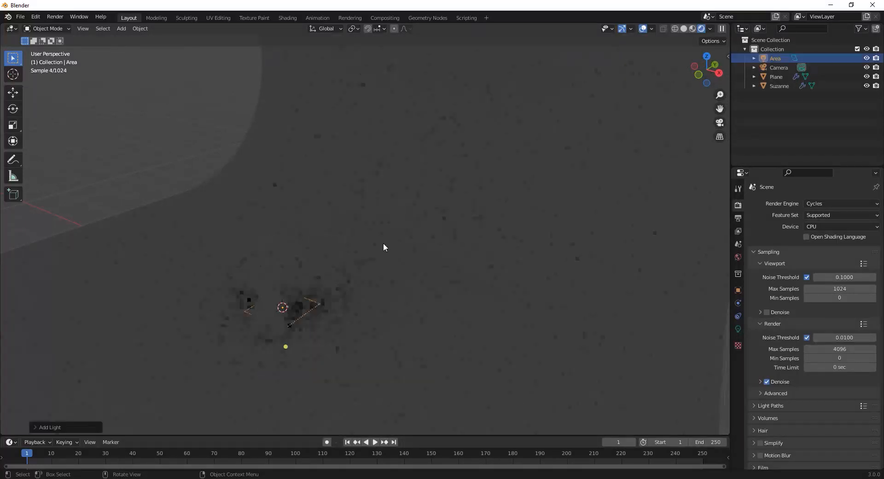
pyautogui.scroll(-2, 378, 244)
pyautogui.press('g')
pyautogui.press('z')
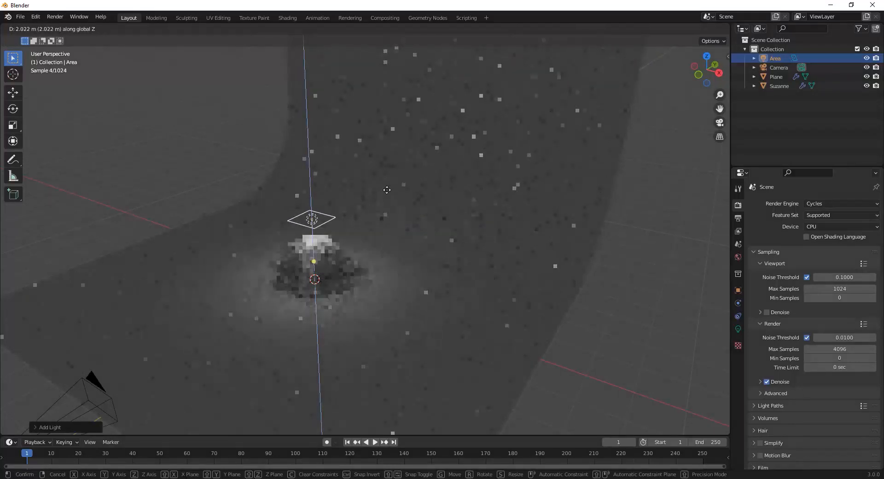
pyautogui.click(394, 210)
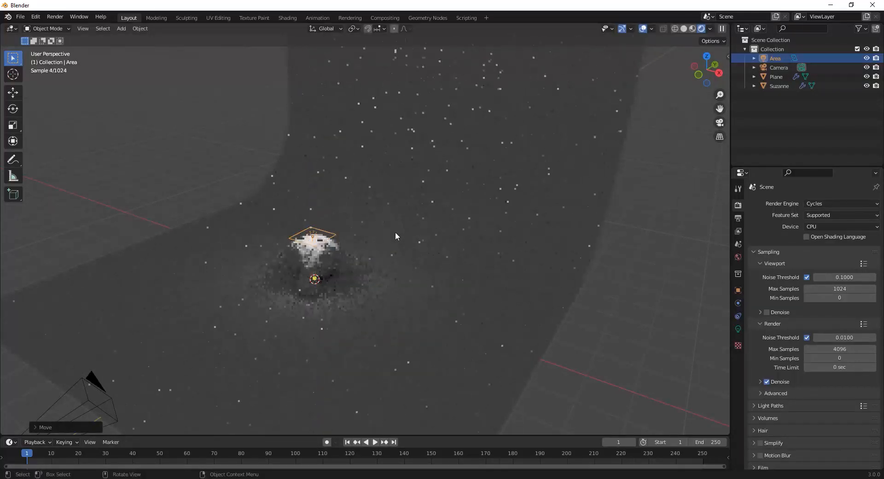
# Step: Rotate the area light 90° about the global X axis so it shines toward the backdrop
pyautogui.moveTo(426, 311); pyautogui.dragTo(358, 309, button='middle')
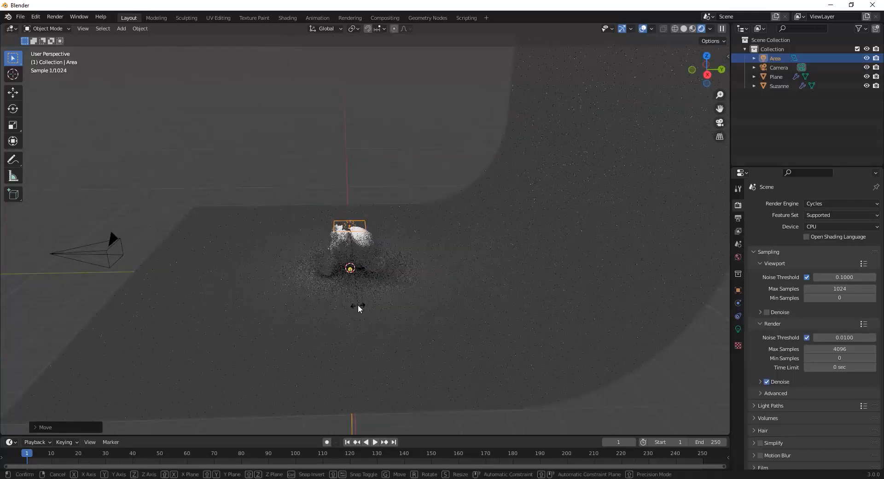
pyautogui.press('r')
pyautogui.press('x')
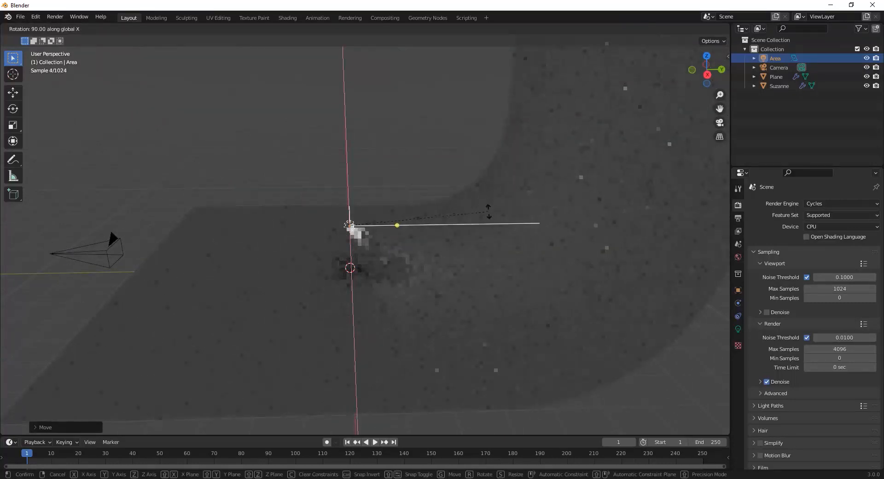
pyautogui.click(282, 249)
# Step: In top view, move the area light diagonally in front of the monkey head, about 3.7 m along negative X
pyautogui.moveTo(282, 248); pyautogui.dragTo(364, 275, button='middle')
pyautogui.press('KP_7')
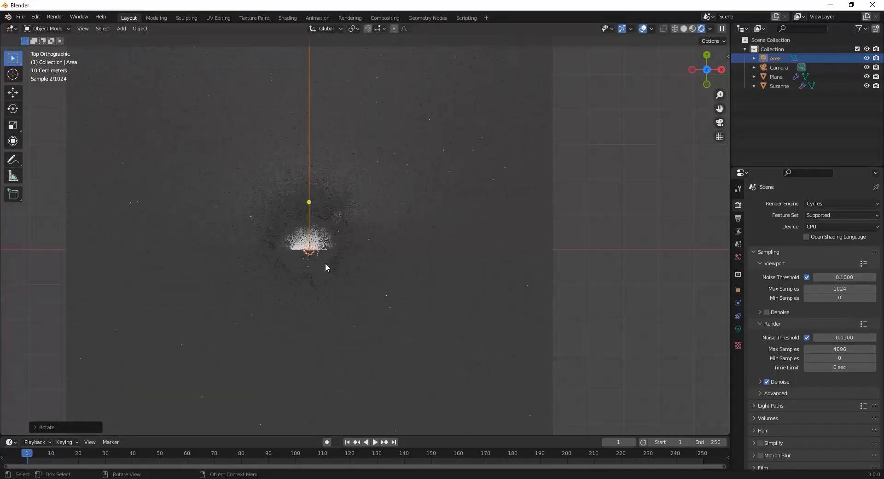
pyautogui.press('g')
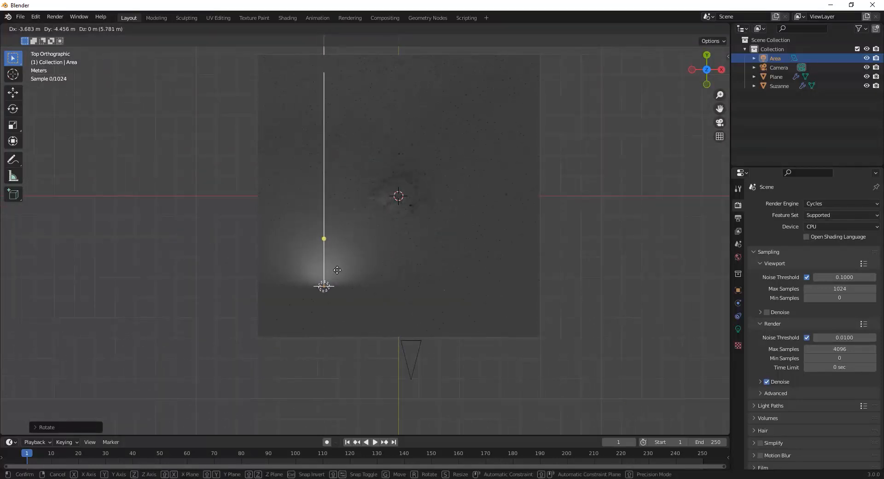
pyautogui.click(337, 266)
# Step: Rotate the area light 45° about Z toward the monkey head and shift it about -0.36 m in X and 0.23 m in Y
pyautogui.press('r')
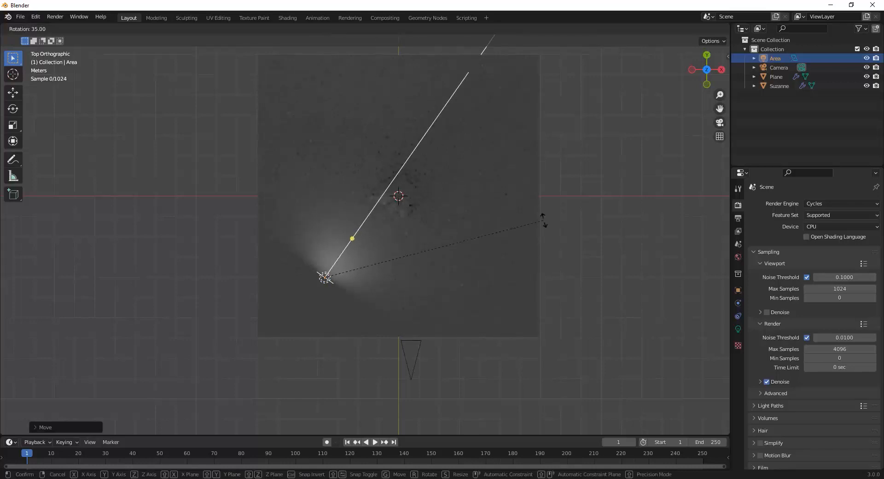
pyautogui.click(553, 238)
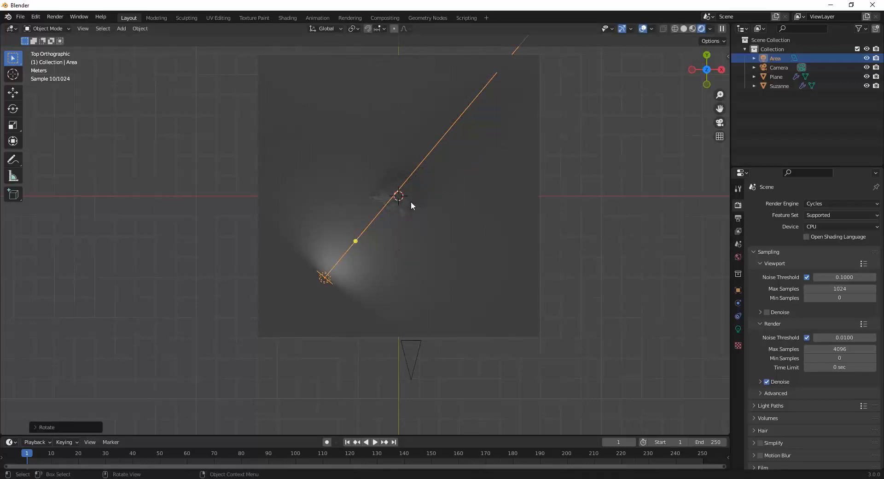
pyautogui.click(68, 428)
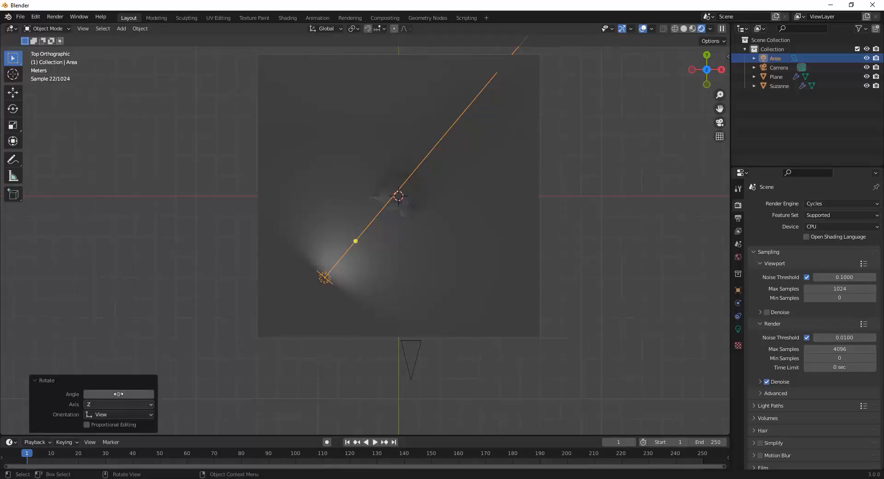
pyautogui.click(93, 394)
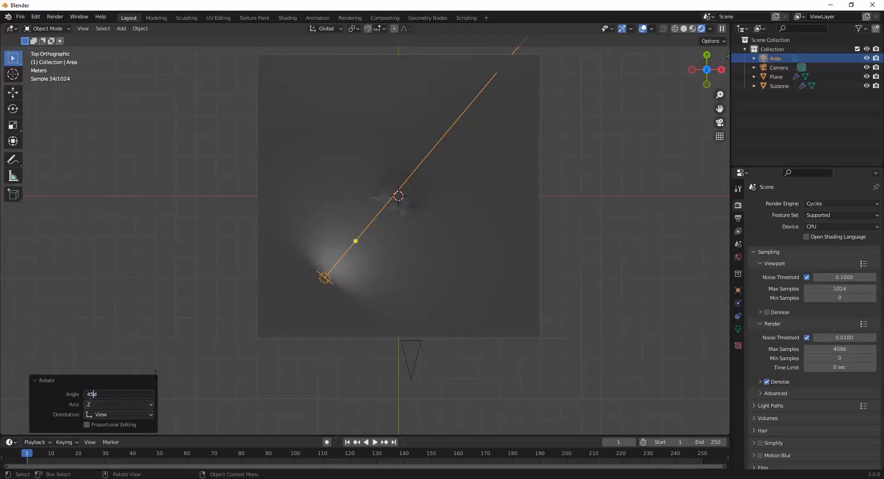
pyautogui.press('Return')
pyautogui.press('g')
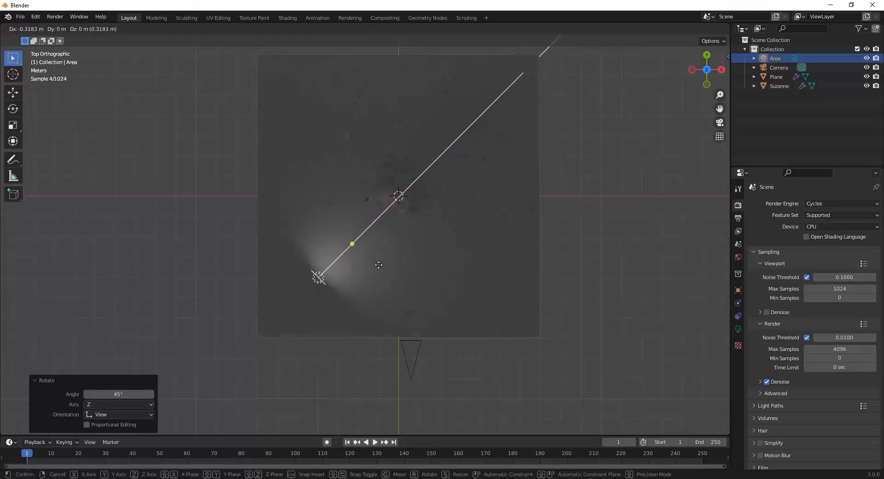
pyautogui.click(378, 270)
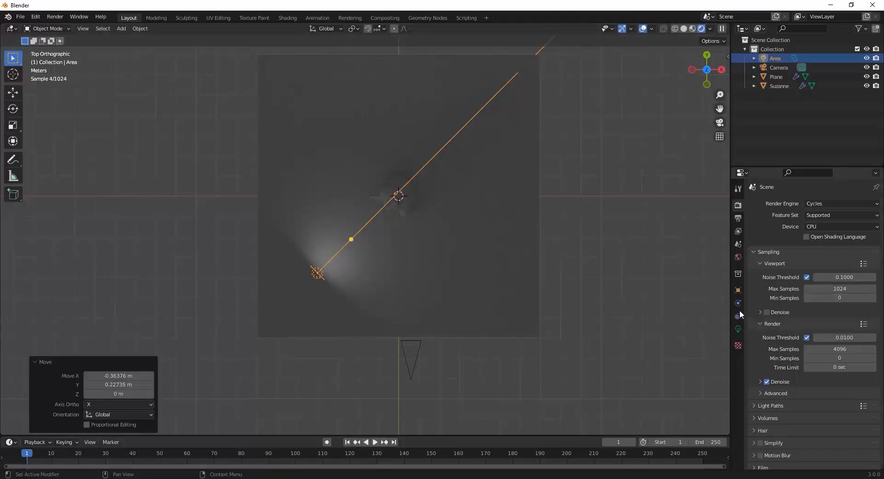
# Step: Set the area light's size to 2 m
pyautogui.click(738, 328)
pyautogui.click(832, 289)
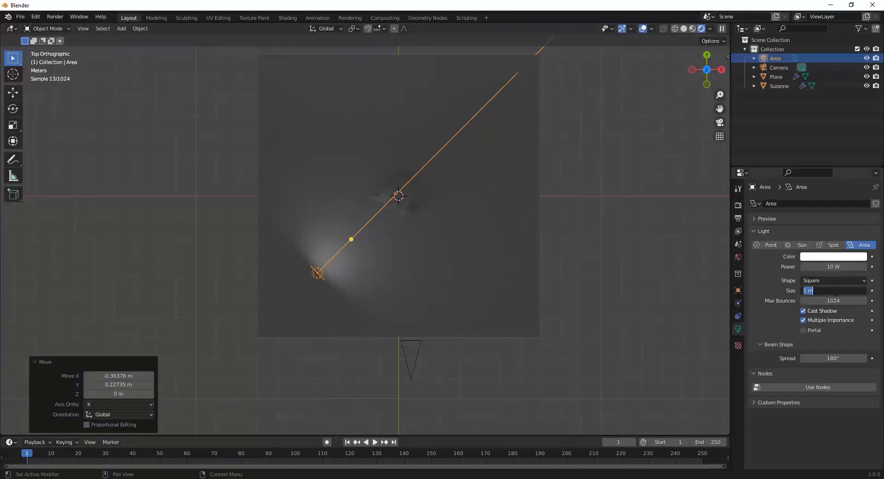
pyautogui.write('2')
pyautogui.press('Return')
pyautogui.moveTo(432, 314); pyautogui.dragTo(377, 200, button='middle')
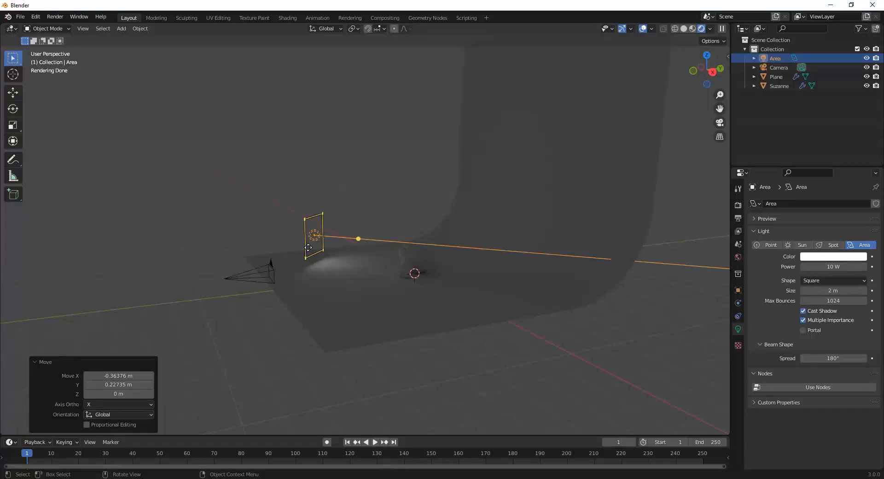
# Step: Try a size of 0.5 m for the area light and set it back to 2 m
pyautogui.click(833, 291)
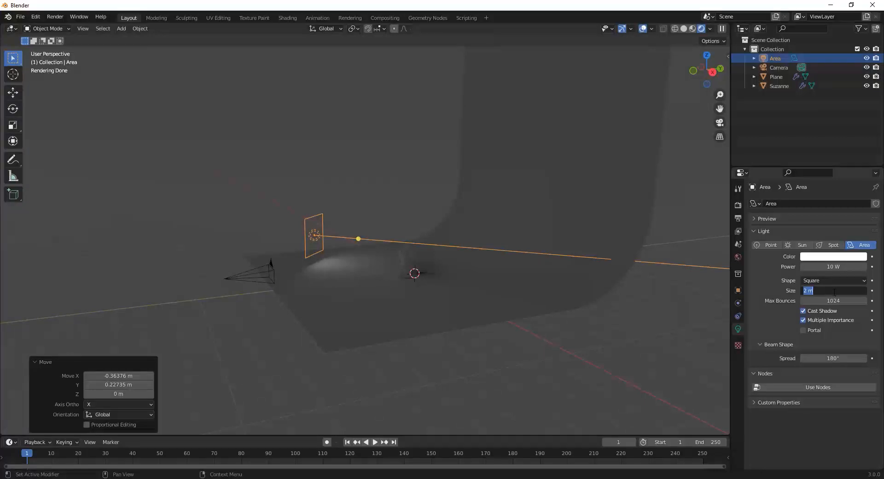
pyautogui.write('0.5')
pyautogui.press('Return')
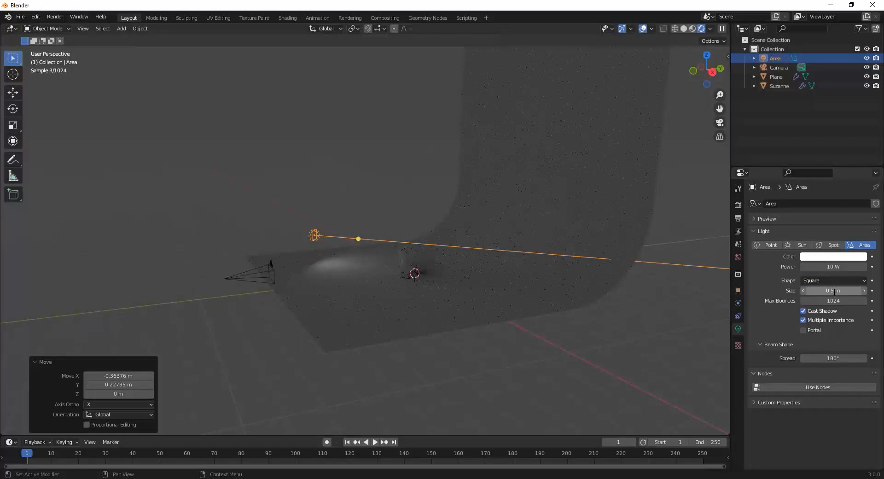
pyautogui.moveTo(465, 317); pyautogui.dragTo(476, 217, button='middle')
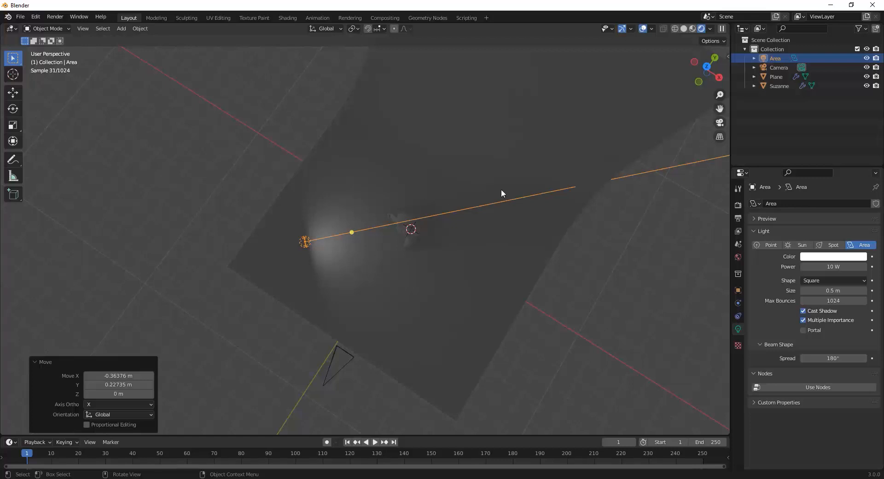
pyautogui.click(833, 291)
pyautogui.write('2')
pyautogui.press('Return')
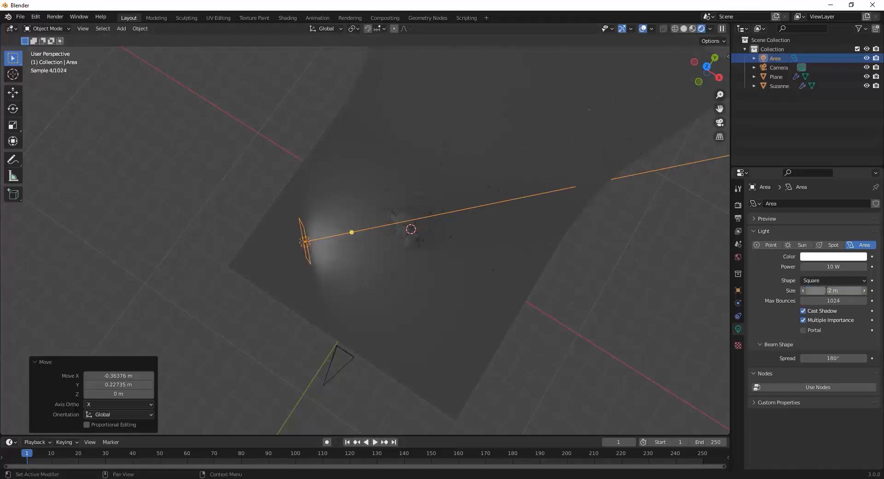
# Step: Set the area light's power to 75 W
pyautogui.keyDown('alt'); pyautogui.moveTo(515, 261); pyautogui.dragTo(333, 234, button='middle'); pyautogui.keyUp('alt')
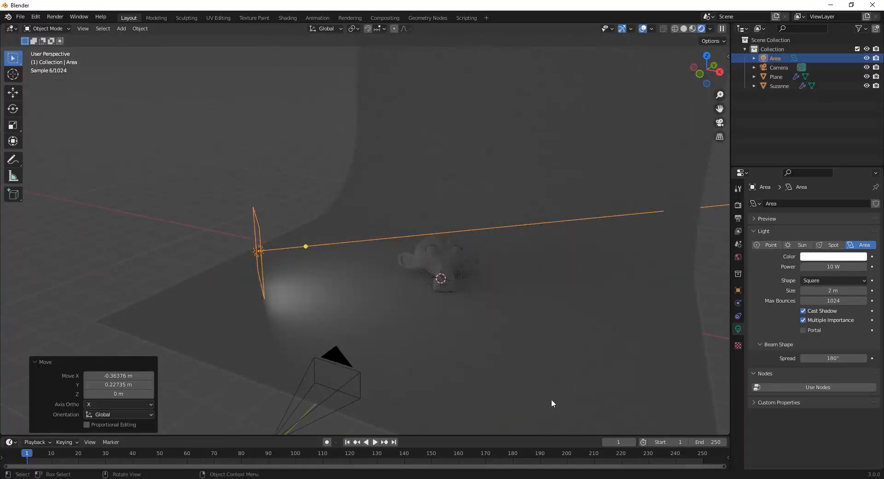
pyautogui.click(829, 267)
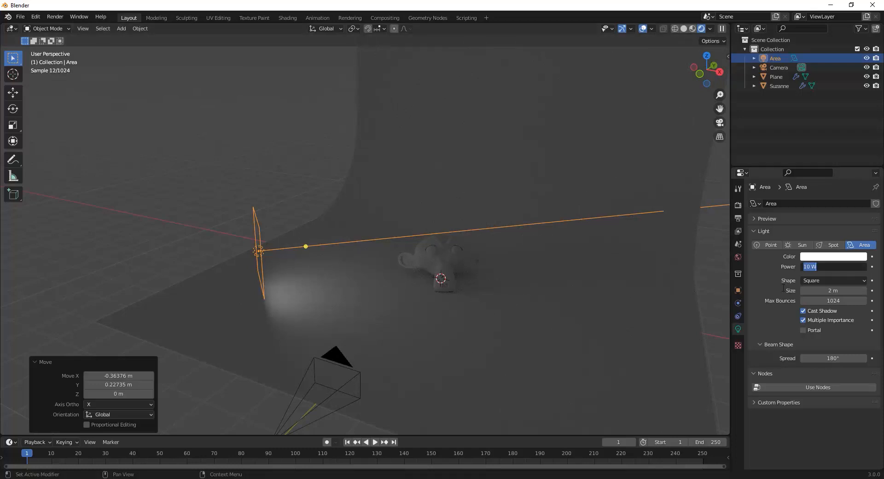
pyautogui.write('5')
pyautogui.press('Return')
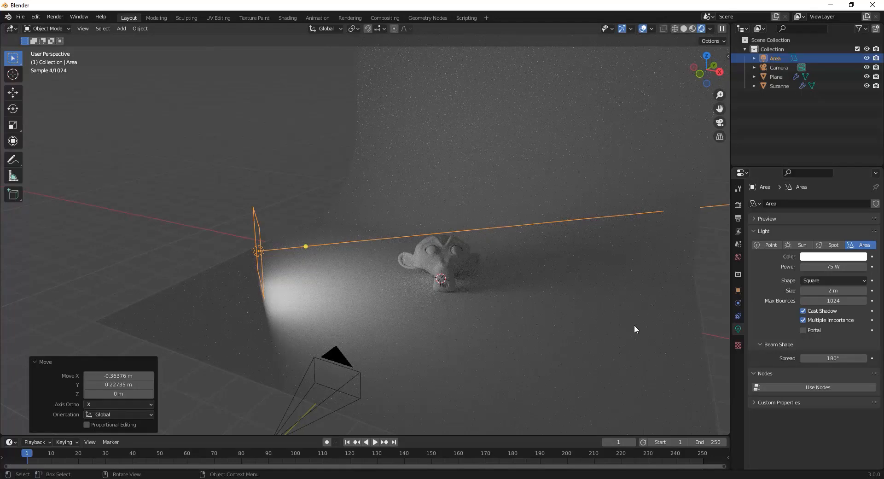
# Step: Duplicate the area light about 7.2 m along X in top view and rotate the copy -90° about Z toward the monkey head
pyautogui.moveTo(435, 286); pyautogui.dragTo(343, 272, button='middle')
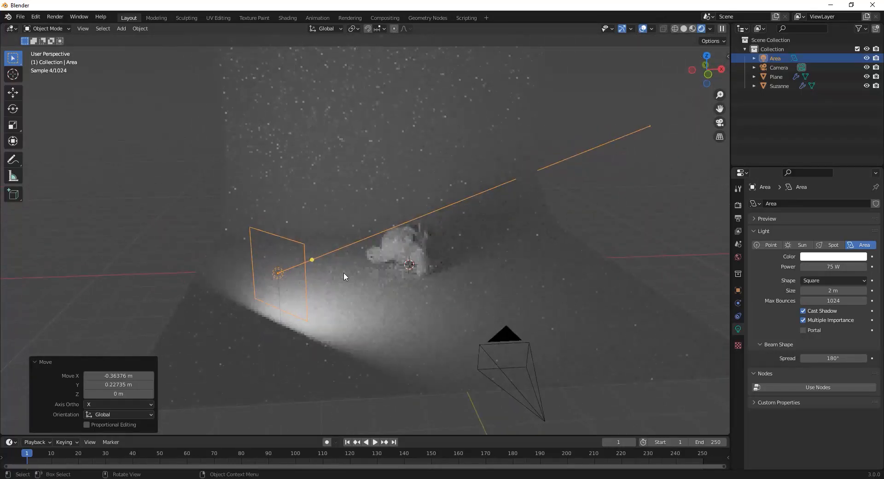
pyautogui.press('KP_7')
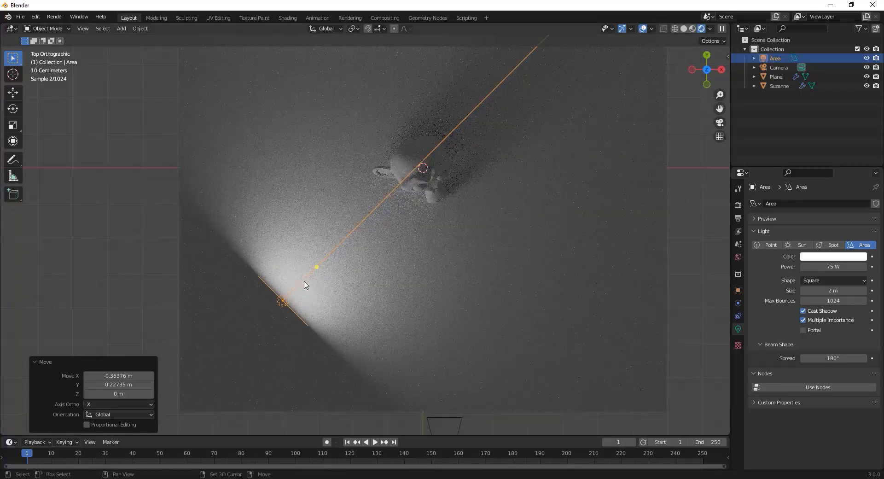
pyautogui.hotkey('shift', 'd')
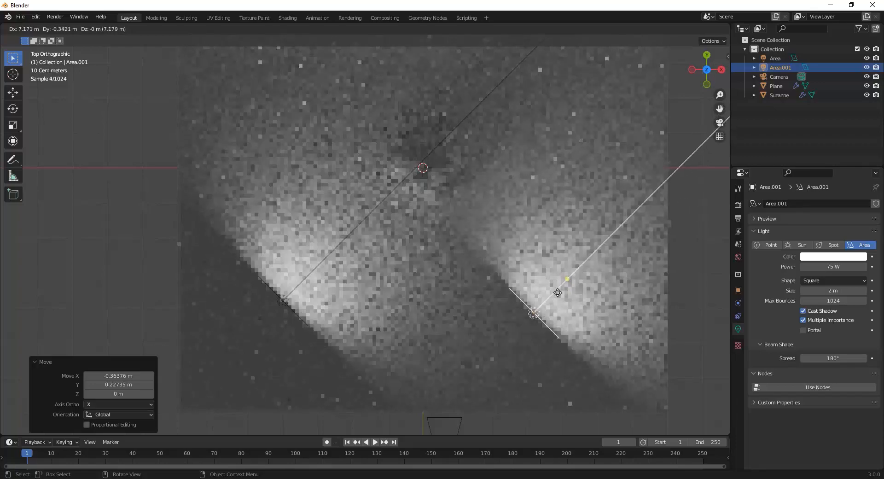
pyautogui.click(559, 291)
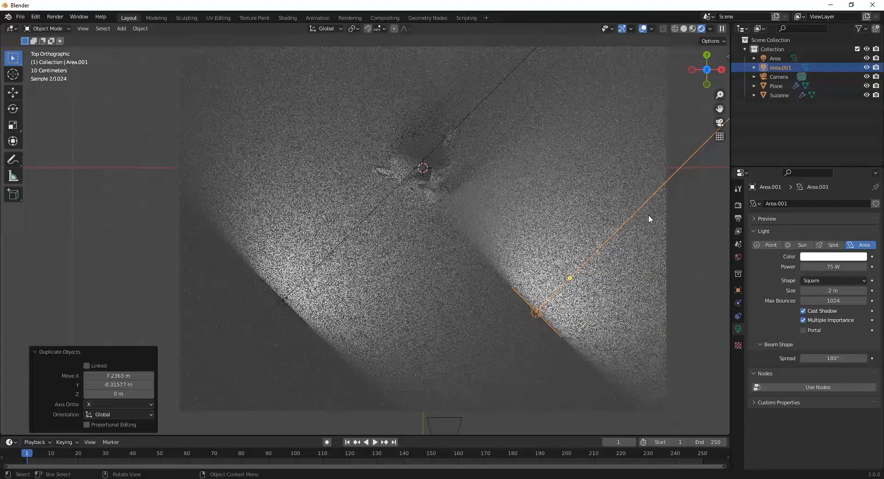
pyautogui.press('r')
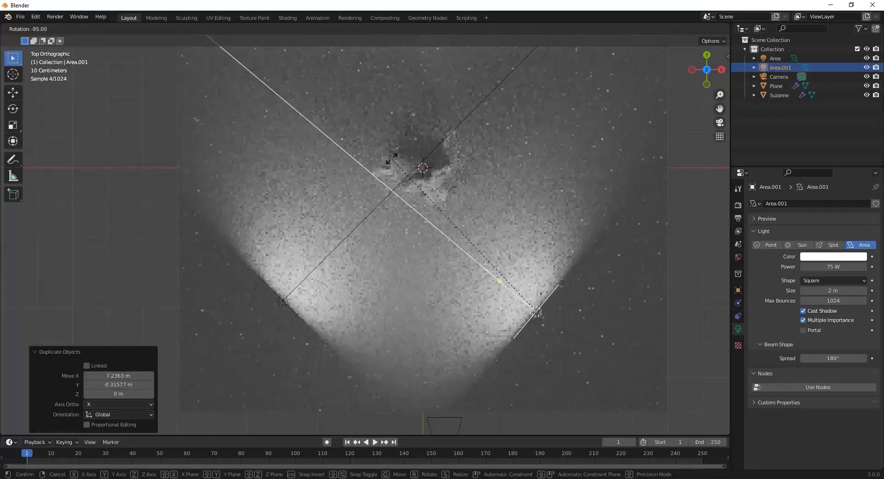
pyautogui.click(402, 156)
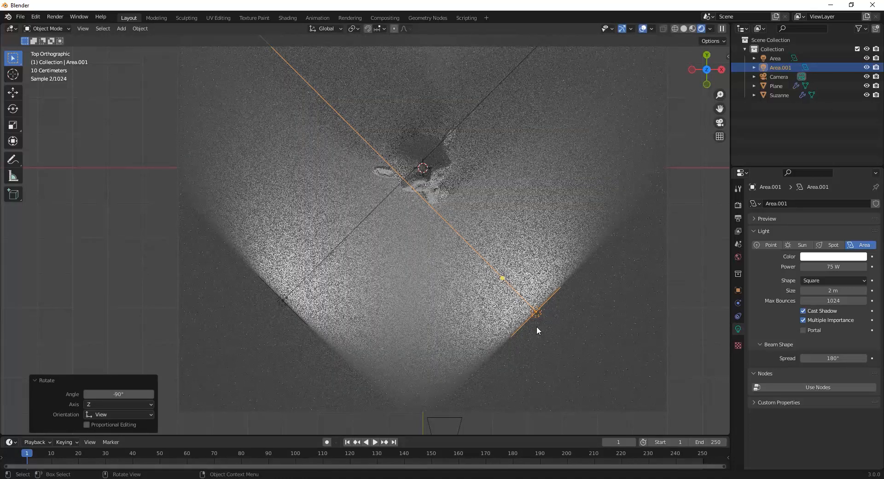
# Step: Move the duplicated light about 3 m along X and 1.9 m along Y, and rotate it 17.4° about Z
pyautogui.press('g')
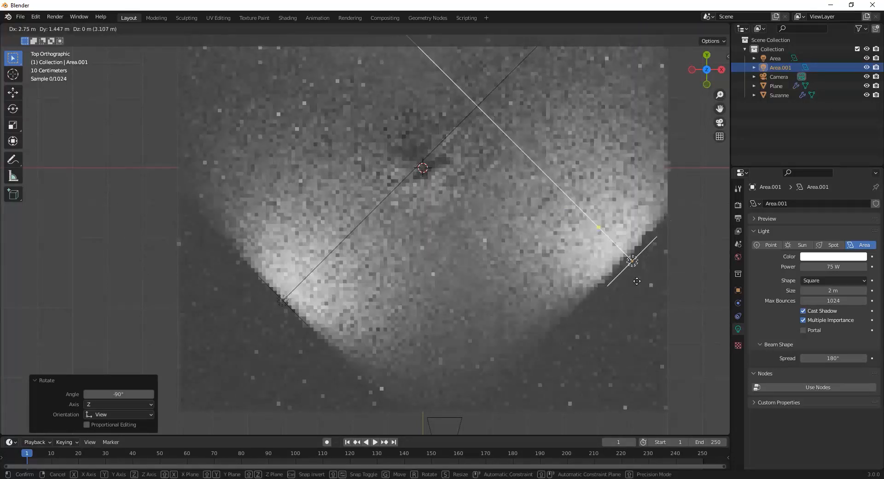
pyautogui.click(663, 306)
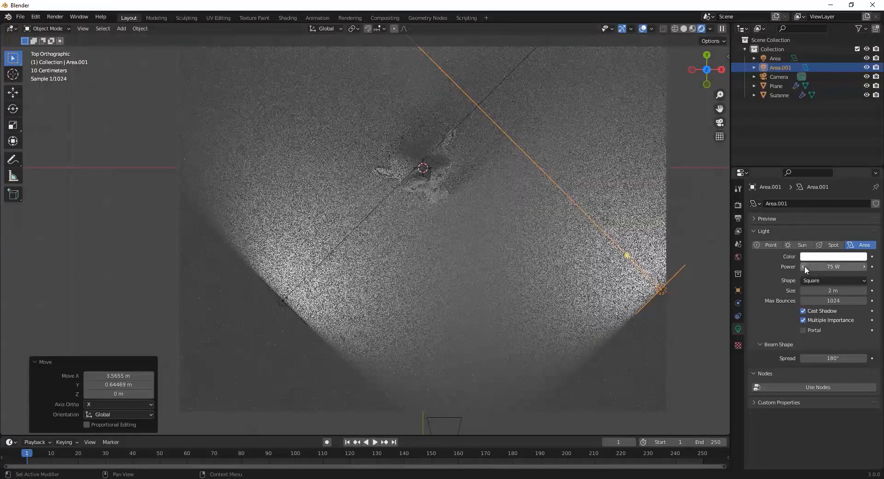
pyautogui.press('g')
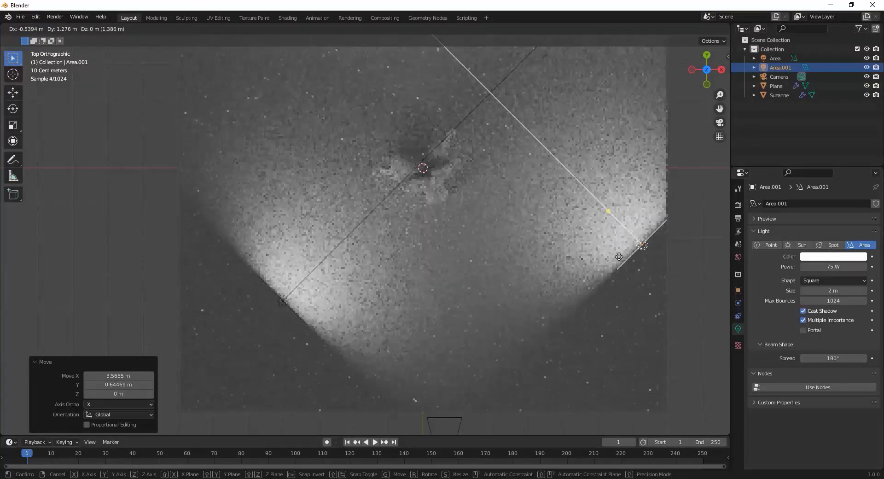
pyautogui.click(619, 256)
pyautogui.press('r')
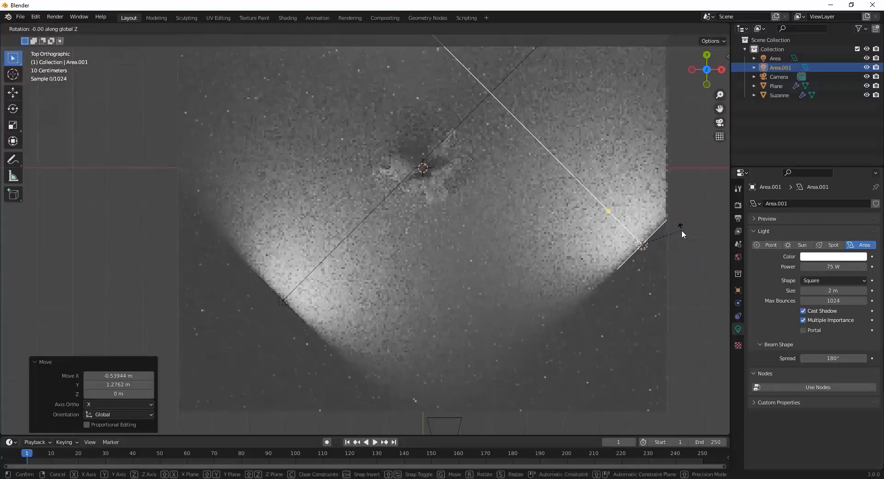
pyautogui.click(675, 220)
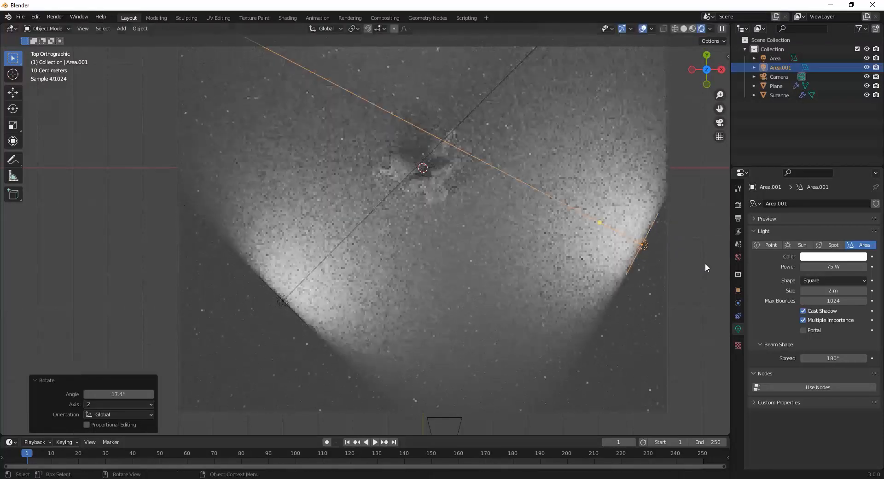
# Step: Set the duplicated area light's power to 35 W and check the lighting through the camera with nothing selected
pyautogui.click(833, 267)
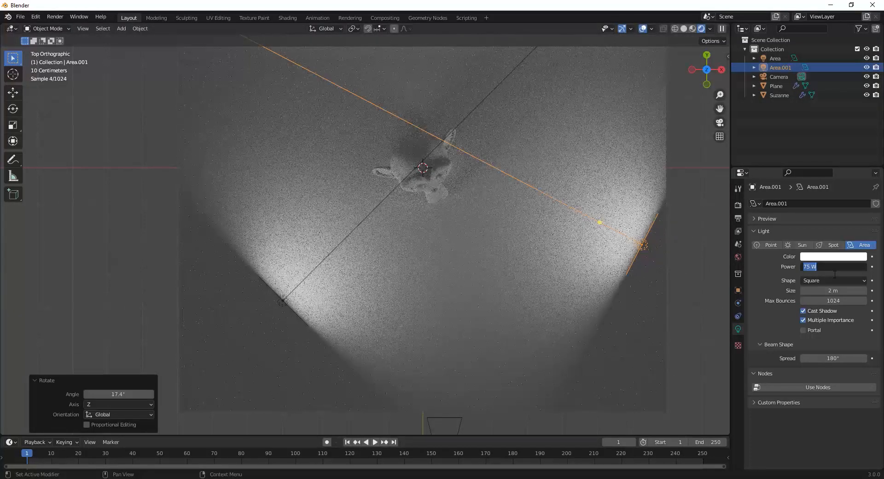
pyautogui.write('35')
pyautogui.press('Return')
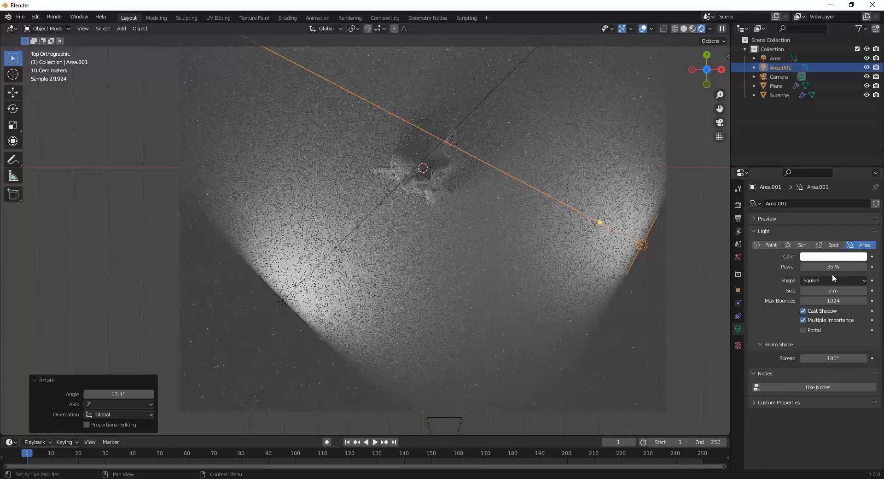
pyautogui.press('KP_0')
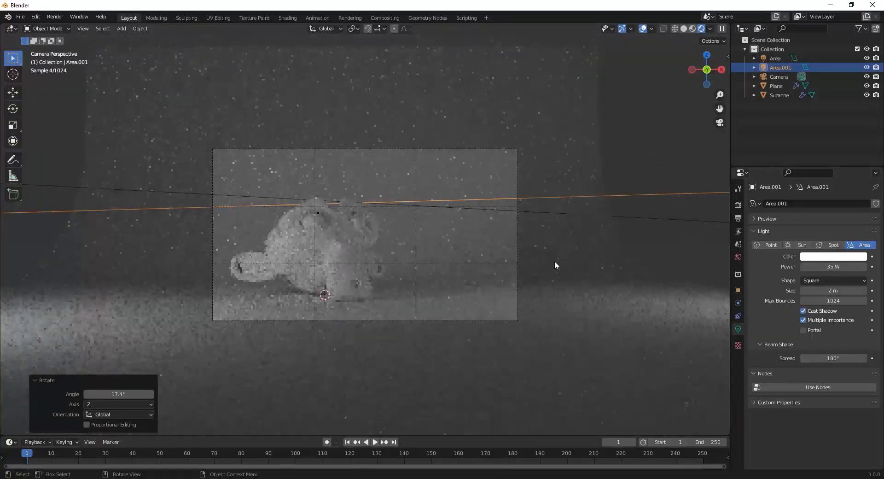
pyautogui.click(811, 135)
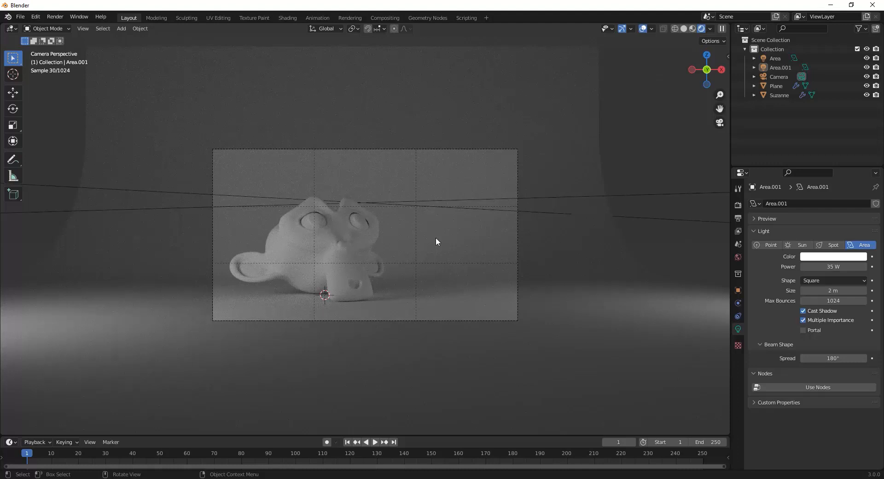
# Step: Add a third area light at the scene centre and raise it about 3.06 m along Z above the monkey head
pyautogui.hotkey('shift', 'a')
pyautogui.moveTo(435, 236)
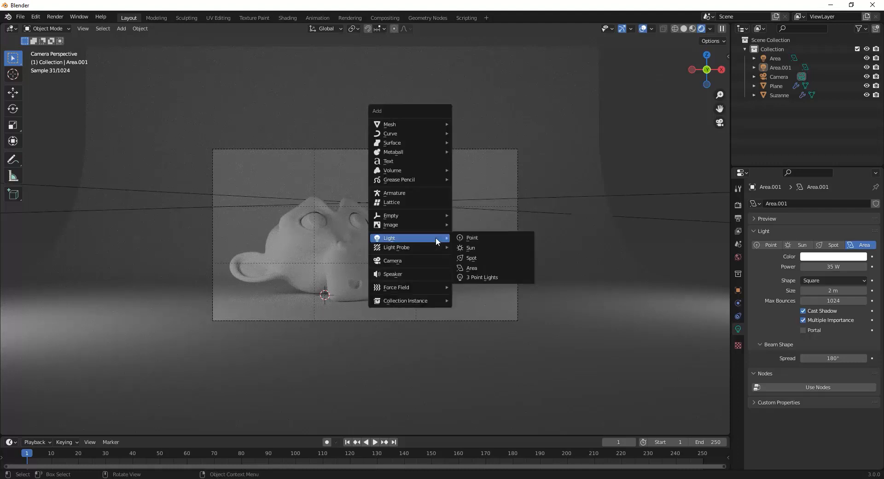
pyautogui.click(483, 269)
pyautogui.press('g')
pyautogui.press('z')
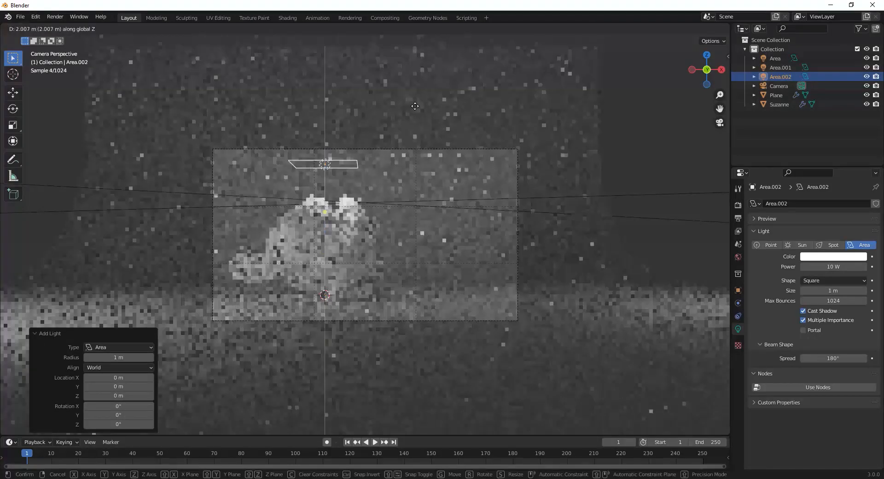
pyautogui.click(294, 125)
# Step: Rotate the overhead area light about 60.4° around X toward the curved backdrop
pyautogui.press('r')
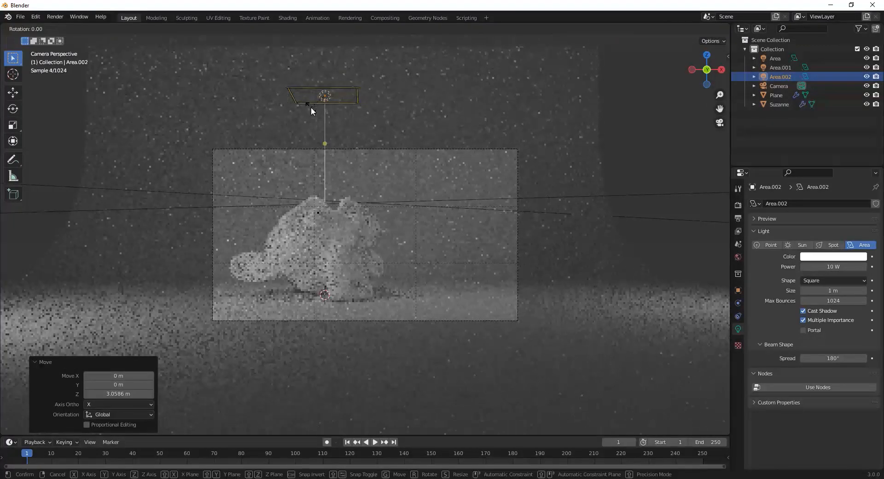
pyautogui.press('x')
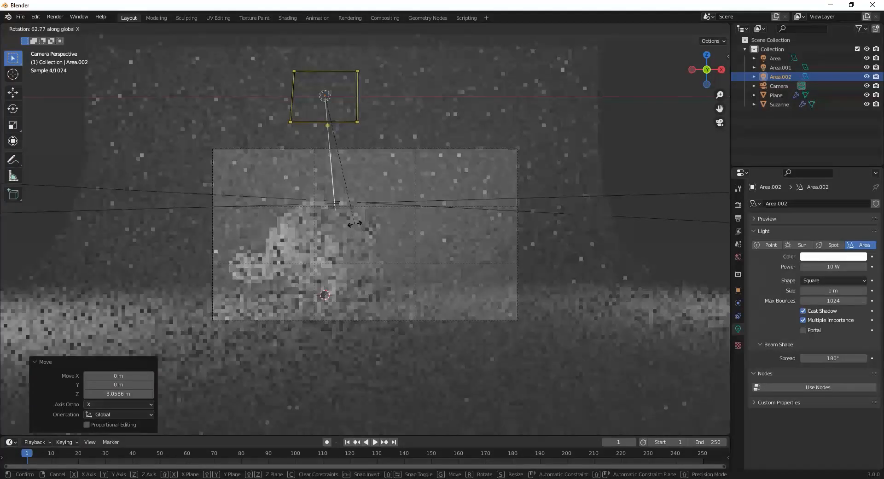
pyautogui.click(519, 248)
# Step: Change the overhead light's shape to Rectangle with a size of 3 m in X and 2 m in Y
pyautogui.moveTo(519, 247); pyautogui.dragTo(415, 209, button='middle')
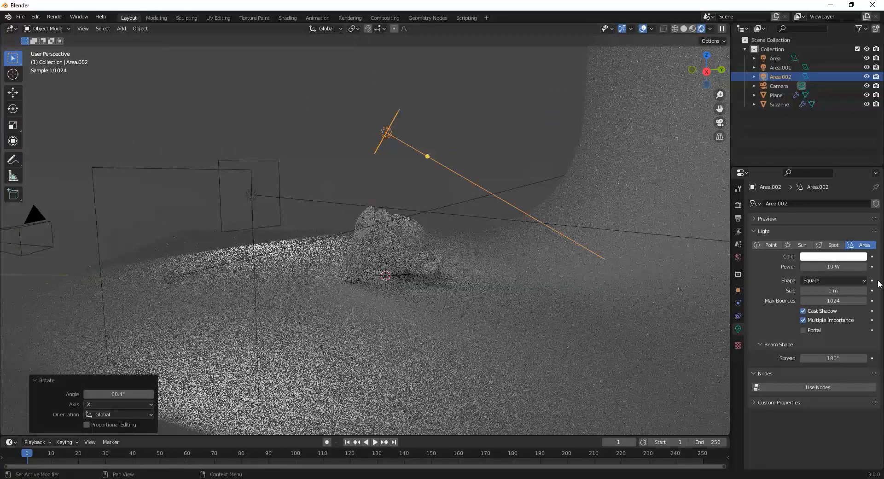
pyautogui.click(835, 290)
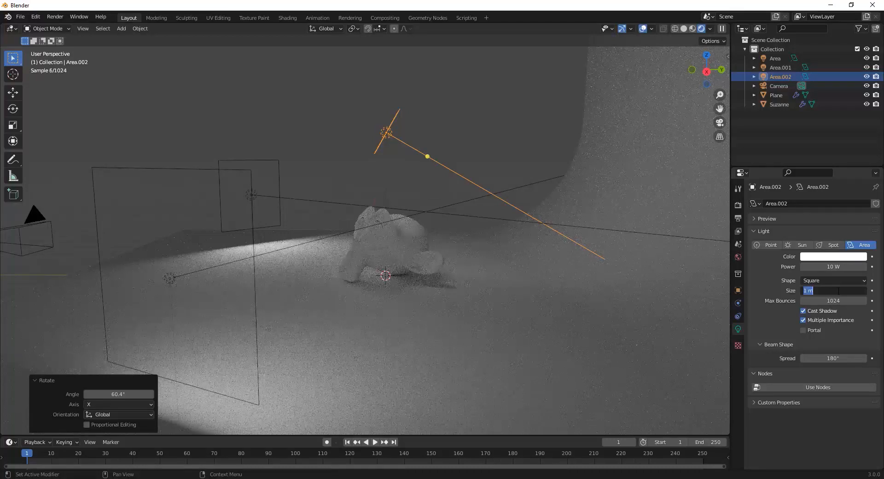
pyautogui.write('3')
pyautogui.press('Return')
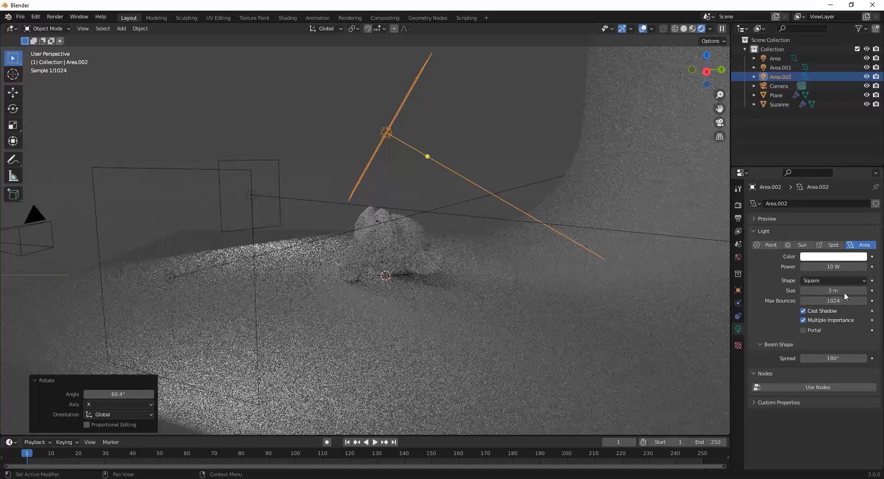
pyautogui.click(839, 282)
pyautogui.click(827, 296)
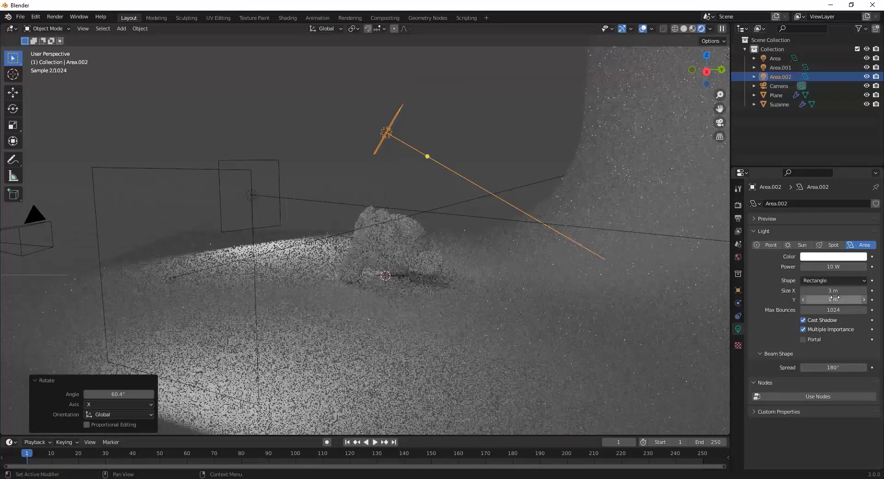
pyautogui.click(827, 299)
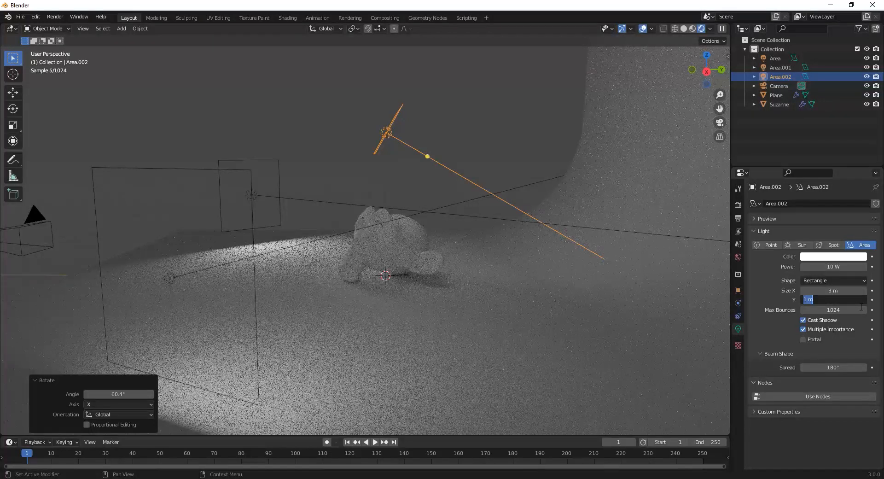
pyautogui.write('2')
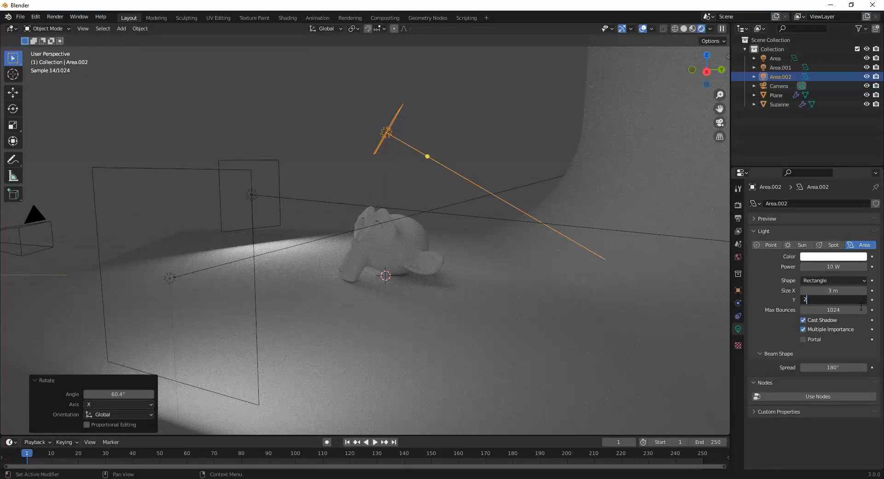
pyautogui.press('Return')
# Step: Widen the rectangular overhead light to 6 m in X
pyautogui.moveTo(355, 159); pyautogui.dragTo(442, 179, button='middle')
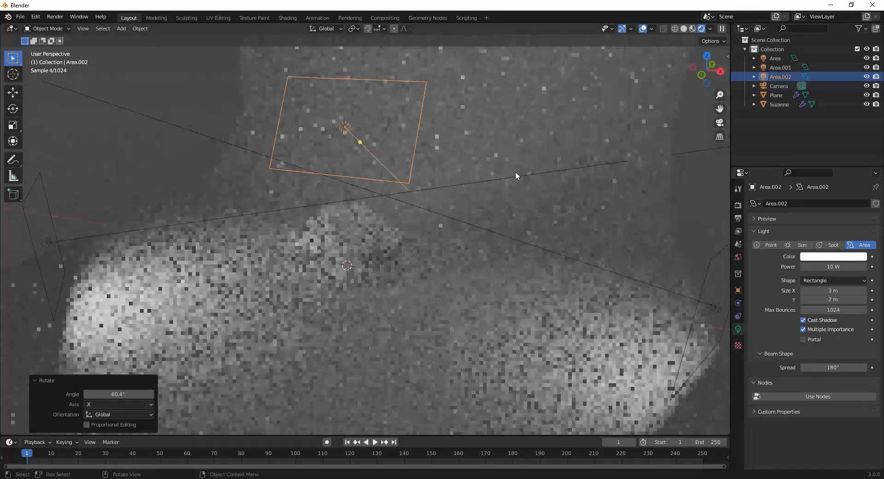
pyautogui.click(836, 289)
pyautogui.write('6')
pyautogui.press('Return')
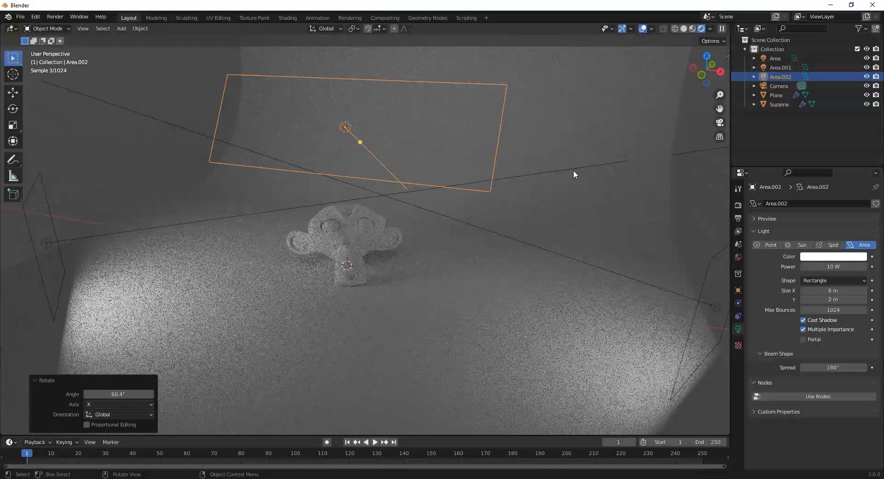
# Step: Set the rectangular overhead light's power to 100 W
pyautogui.moveTo(573, 171); pyautogui.dragTo(436, 221, button='middle')
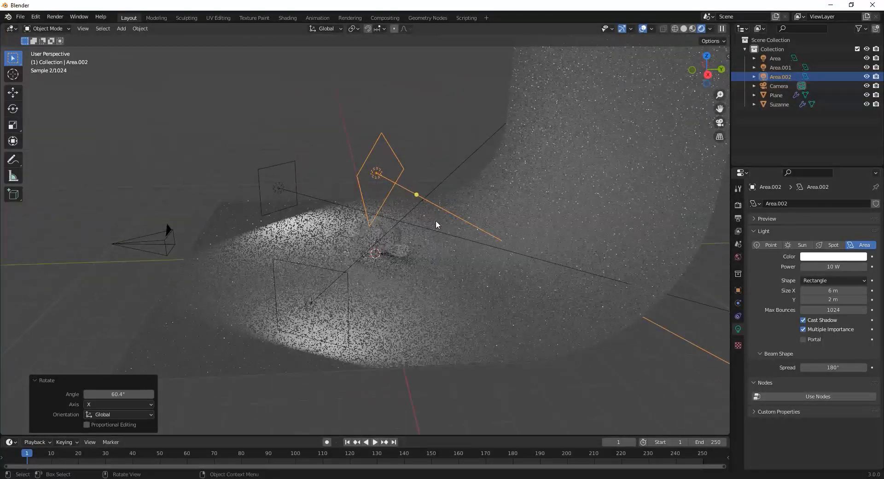
pyautogui.moveTo(833, 267); pyautogui.dragTo(875, 266)
pyautogui.click(833, 267)
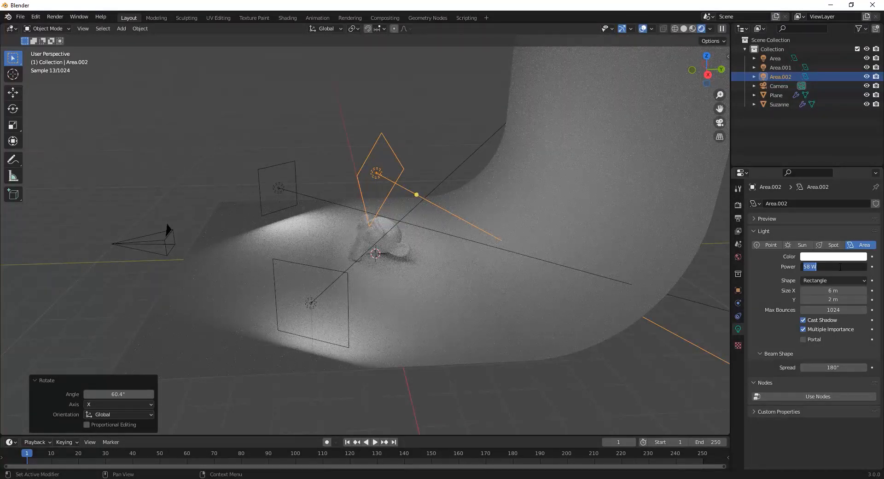
pyautogui.write('100')
pyautogui.press('Return')
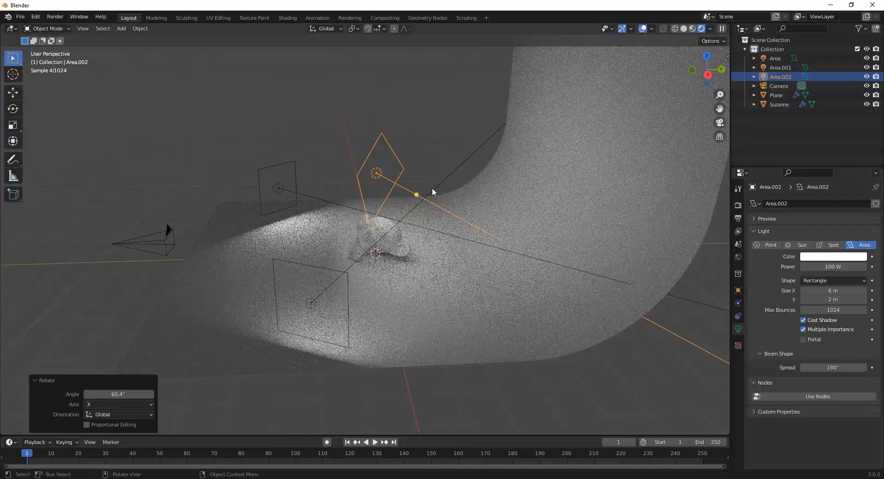
# Step: Move the rectangular light about 1.74 m along Y and 0.8 m along Z, and check the result through the camera
pyautogui.press('g')
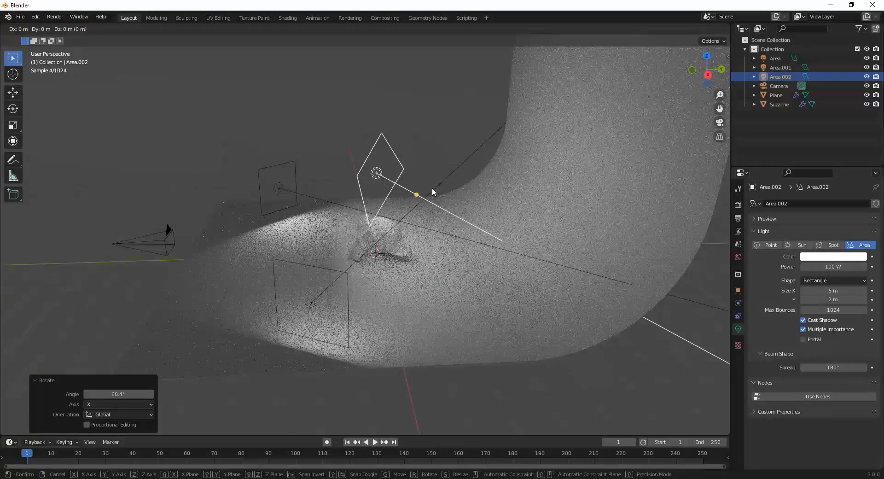
pyautogui.press('y')
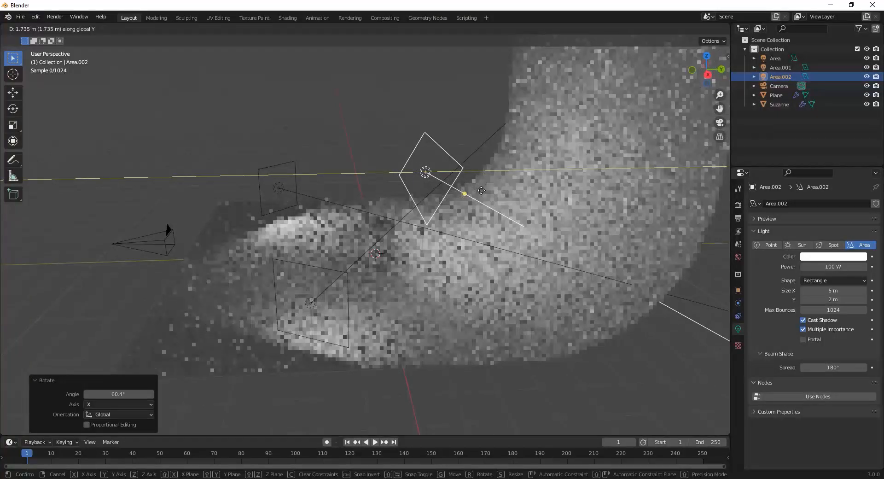
pyautogui.click(481, 190)
pyautogui.press('g')
pyautogui.press('z')
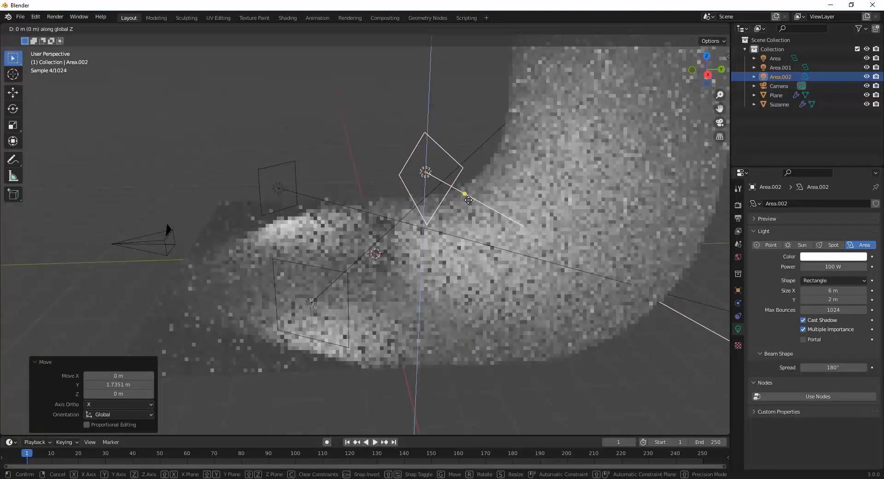
pyautogui.click(467, 177)
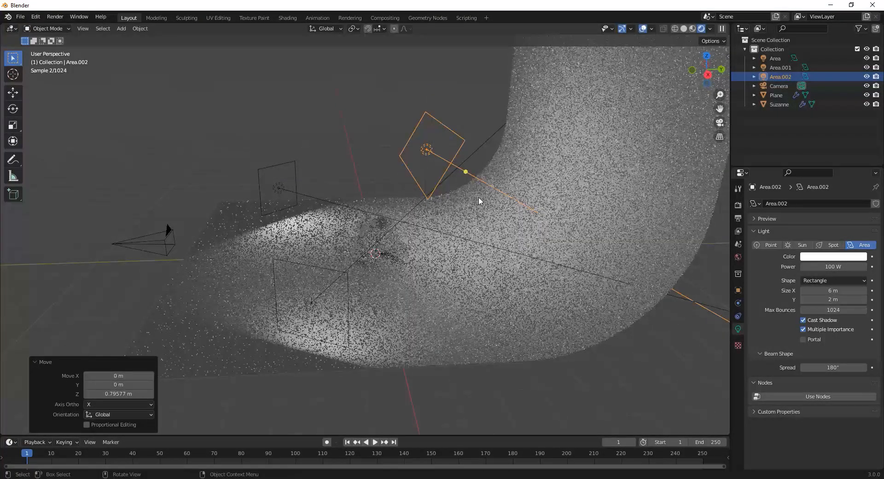
pyautogui.press('KP_0')
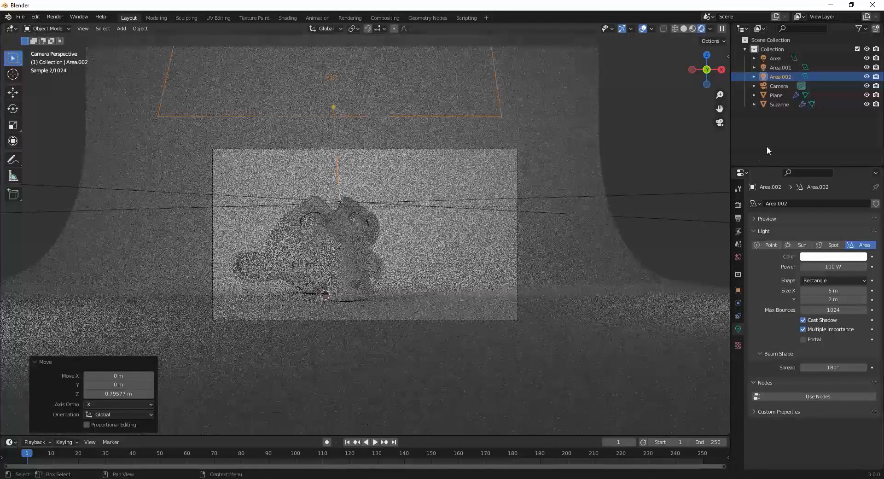
pyautogui.click(768, 141)
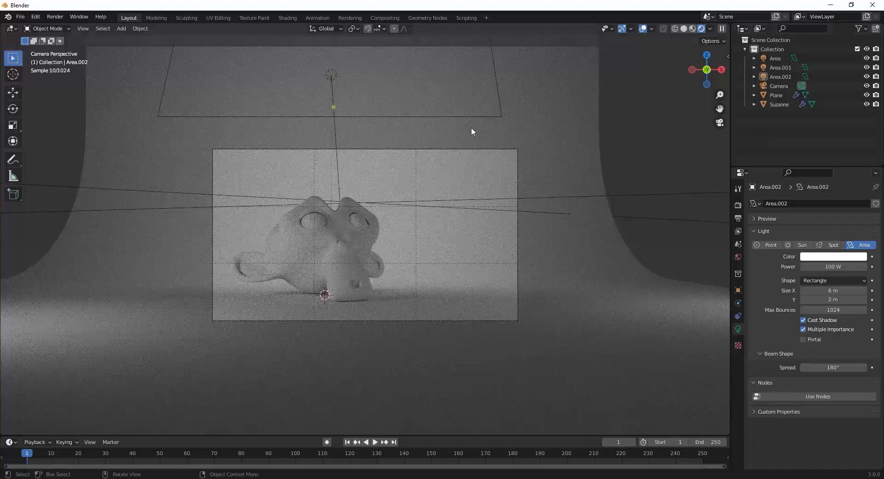
# Step: Try a power of 400 W for the rectangular overhead light and lower it to 300 W
pyautogui.click(444, 116)
pyautogui.click(831, 266)
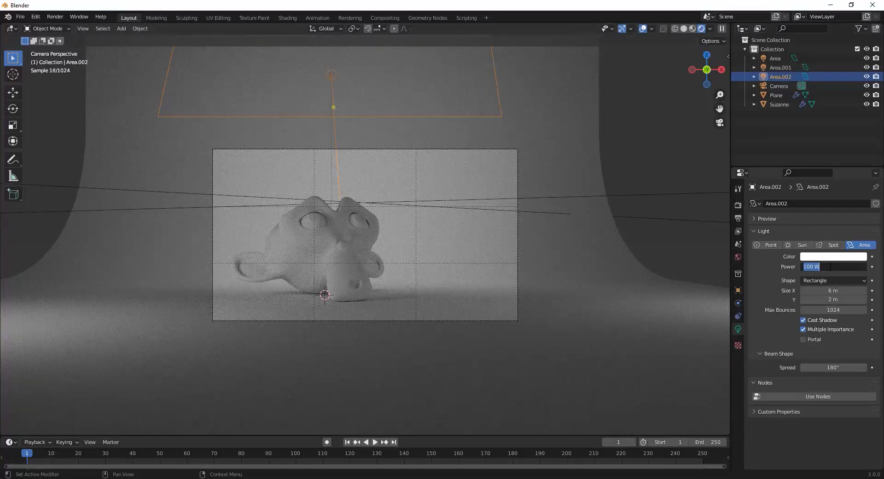
pyautogui.write('400')
pyautogui.press('Return')
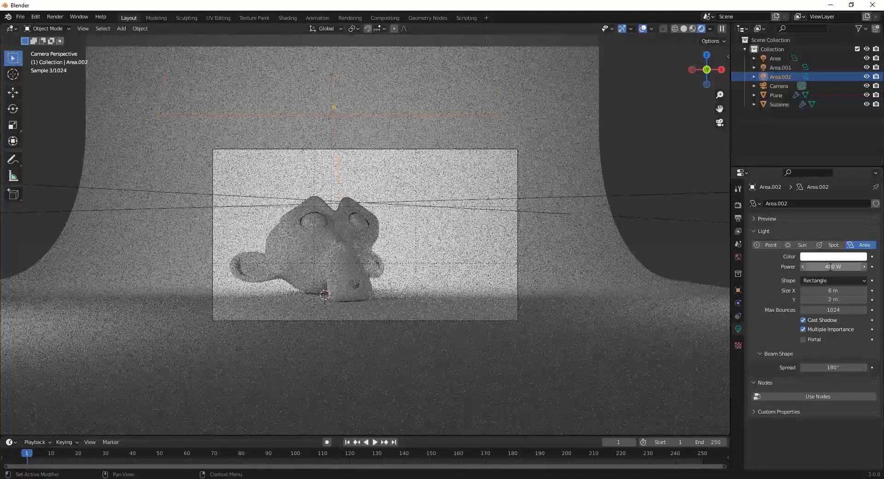
pyautogui.click(829, 267)
pyautogui.write('3000')
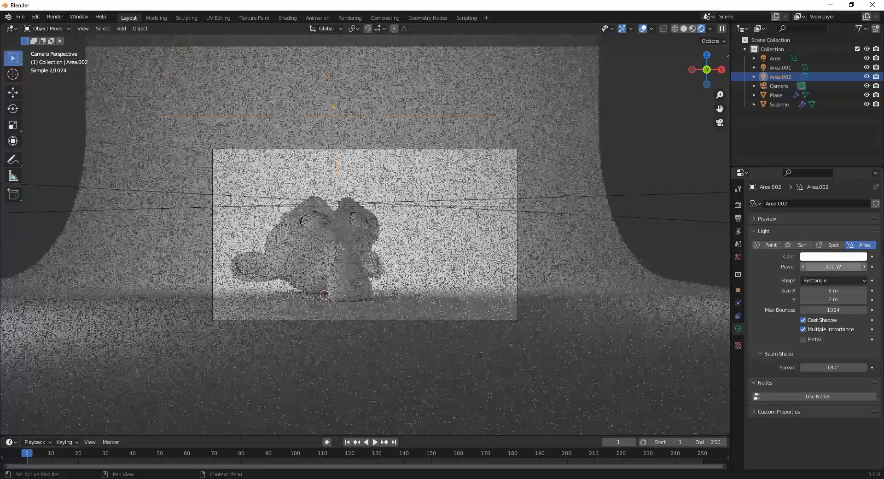
pyautogui.press('Return')
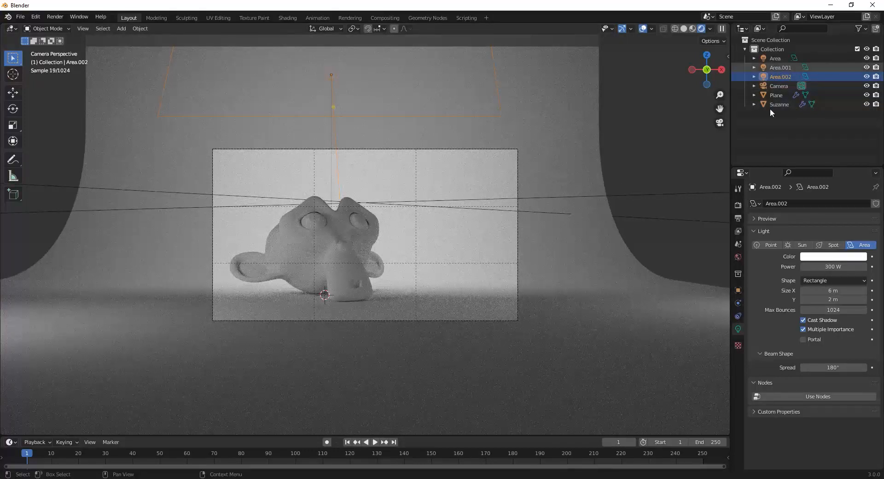
# Step: Try a power of 250 W for the first area light and lower it to 200 W, judging through the camera
pyautogui.click(780, 67)
pyautogui.click(770, 58)
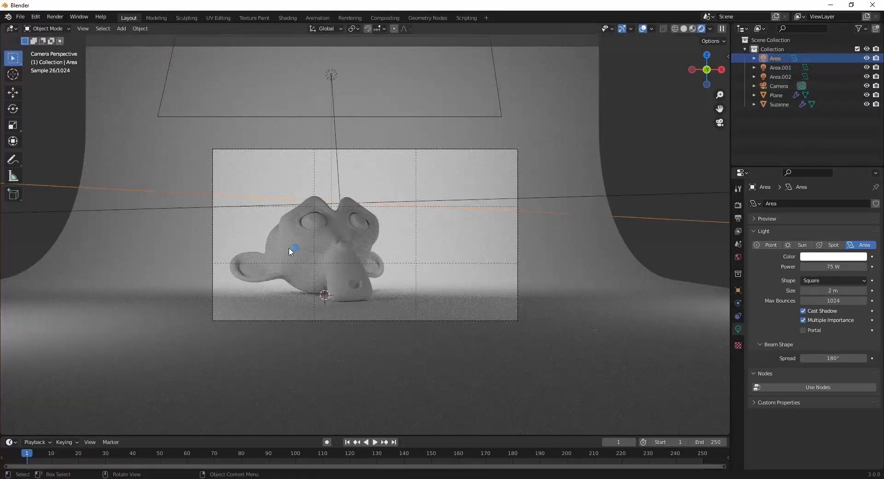
pyautogui.moveTo(288, 247); pyautogui.dragTo(118, 180, button='middle')
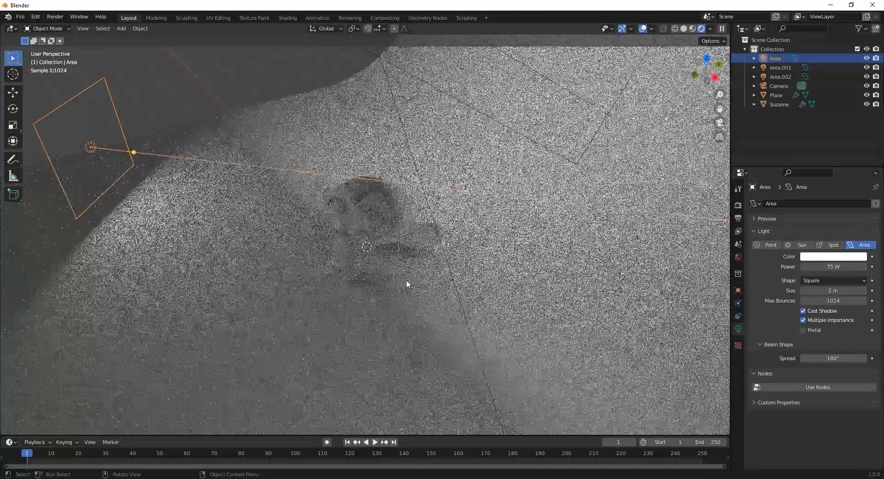
pyautogui.press('KP_0')
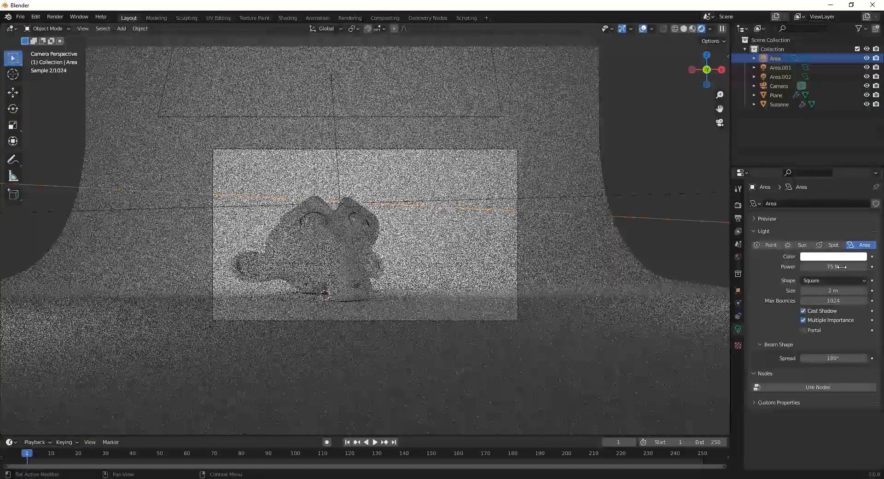
pyautogui.click(841, 266)
pyautogui.write('250')
pyautogui.press('Return')
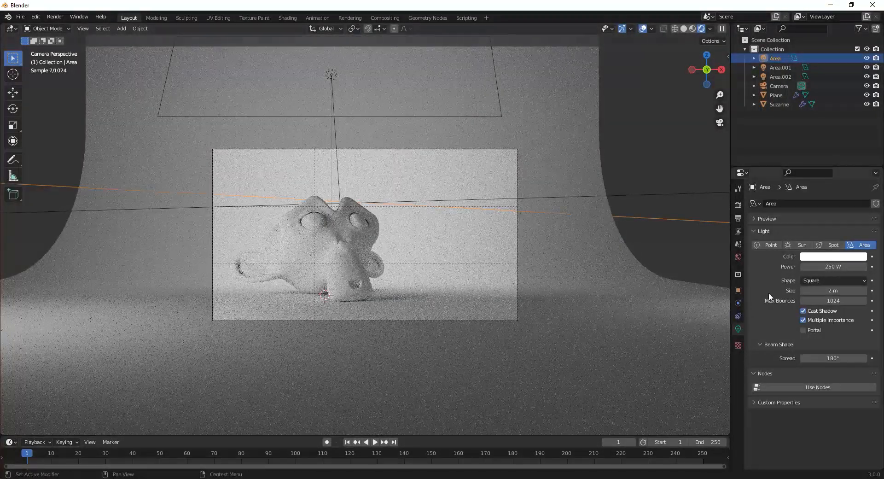
pyautogui.click(831, 266)
pyautogui.write('200')
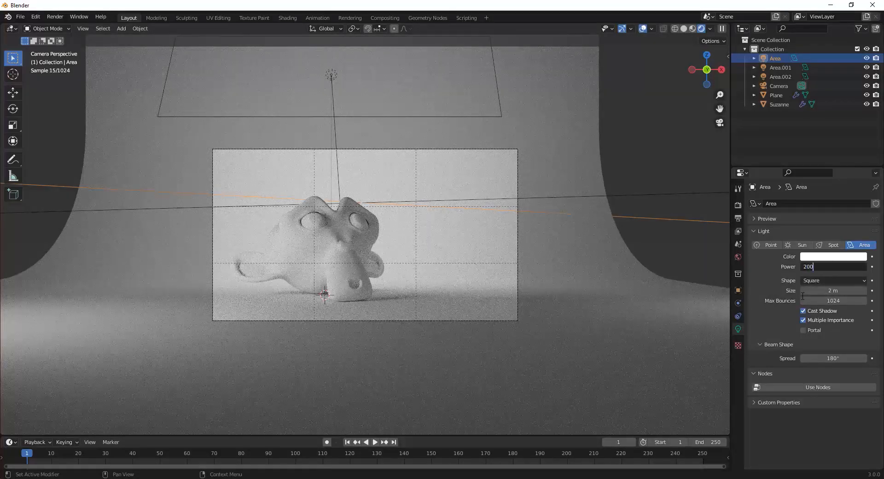
pyautogui.press('Return')
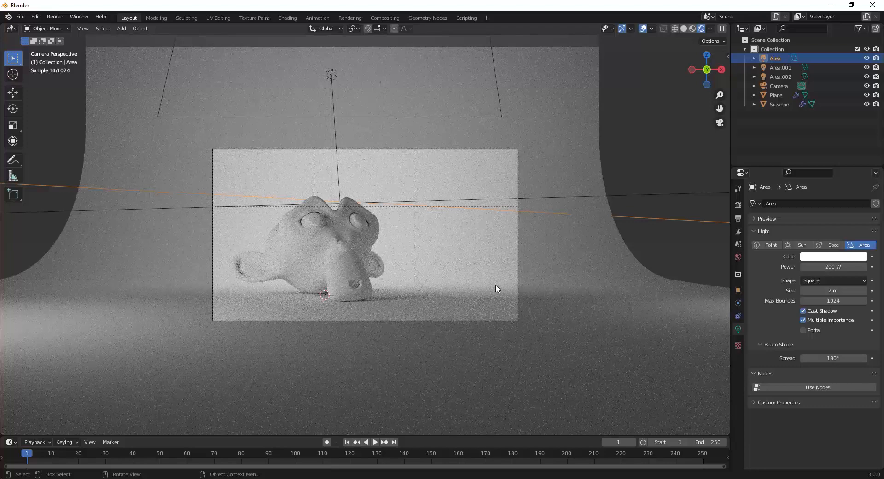
# Step: Move the rectangular overhead light about -1.12 m along the global Y axis
pyautogui.click(317, 116)
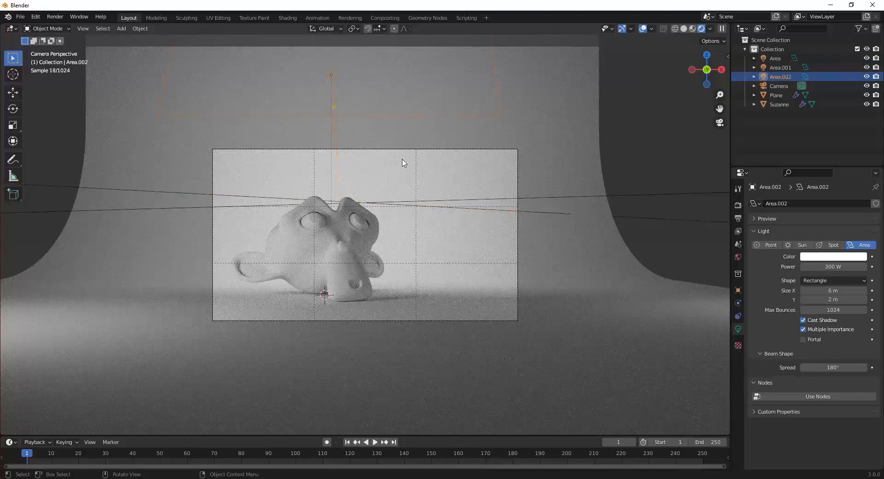
pyautogui.press('g')
pyautogui.press('y')
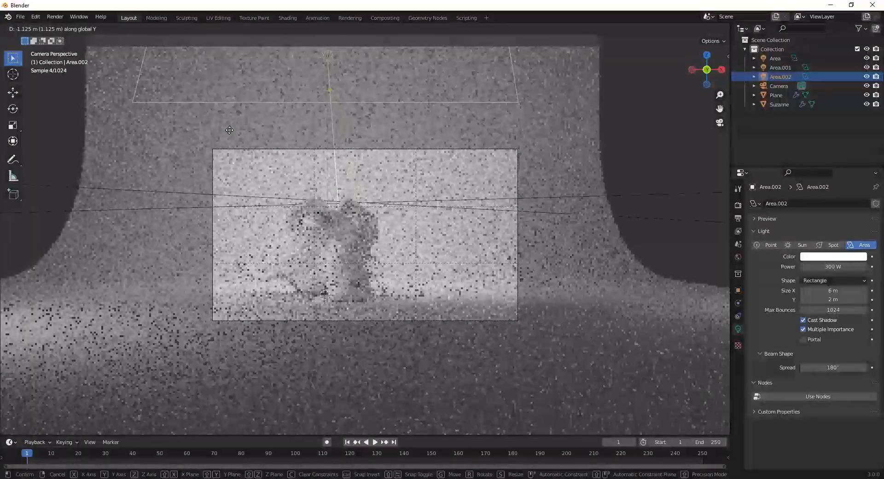
pyautogui.click(229, 130)
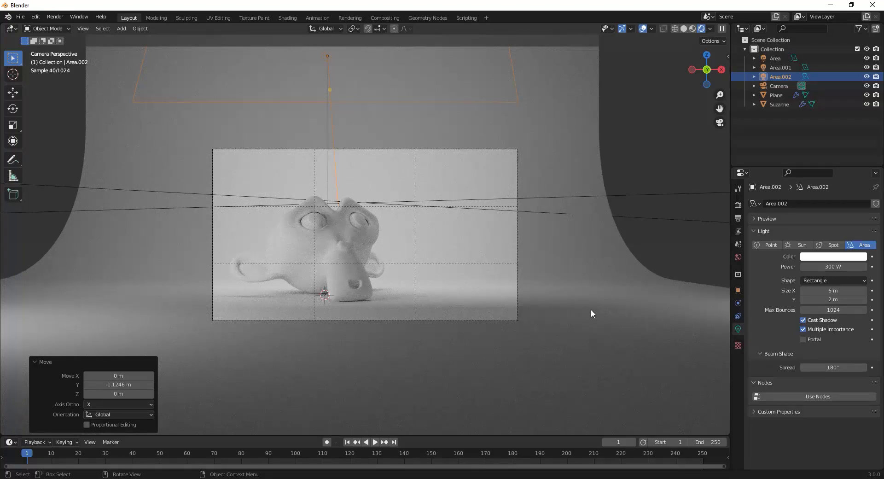
# Step: Set the rectangular overhead light's power to 200 W after checking the power of the first area light
pyautogui.moveTo(535, 241); pyautogui.dragTo(528, 305, button='middle')
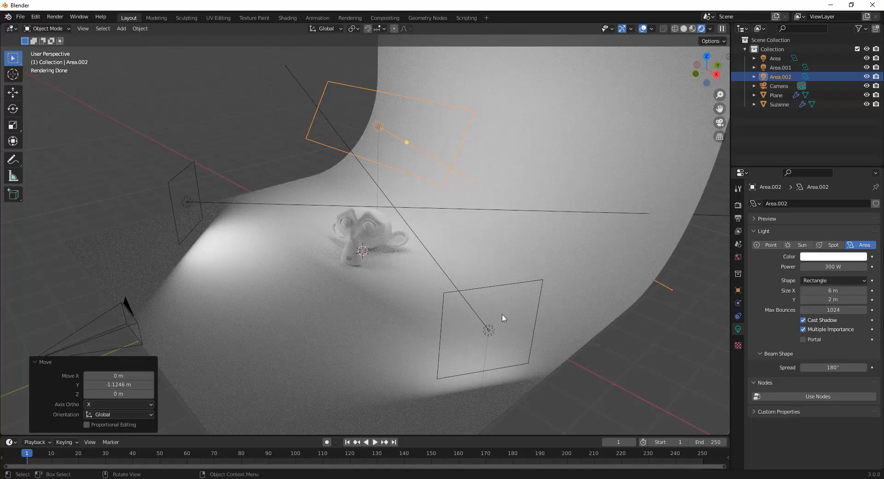
pyautogui.click(186, 201)
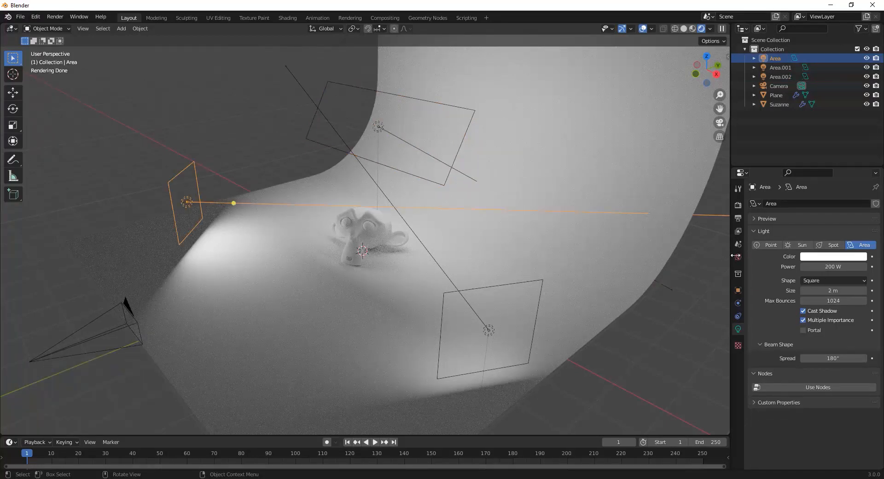
pyautogui.click(833, 267)
pyautogui.click(387, 138)
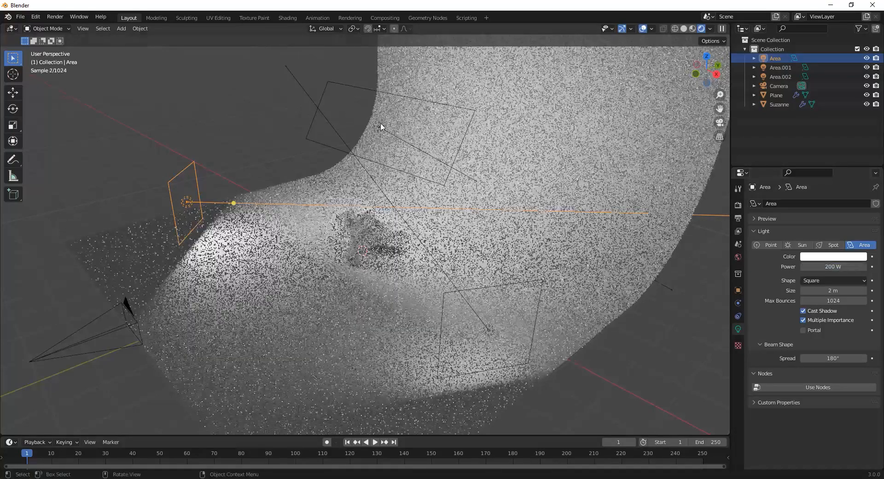
pyautogui.click(381, 124)
pyautogui.click(835, 269)
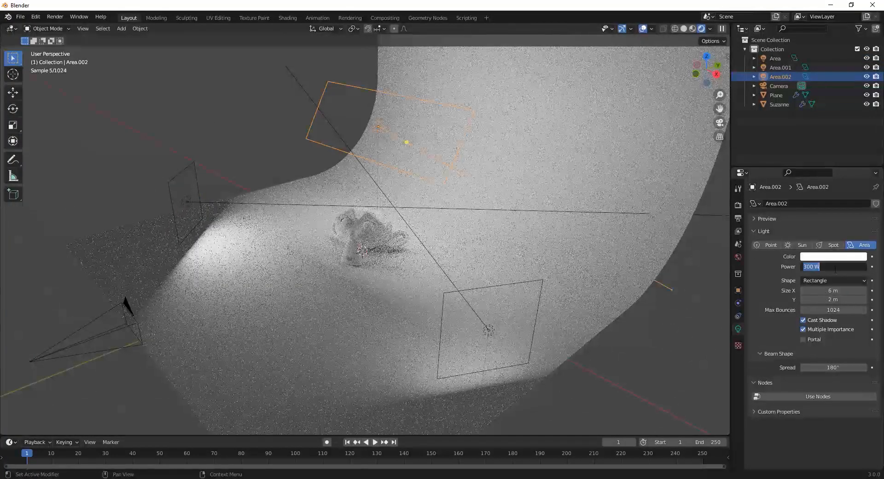
pyautogui.write('200')
pyautogui.press('Return')
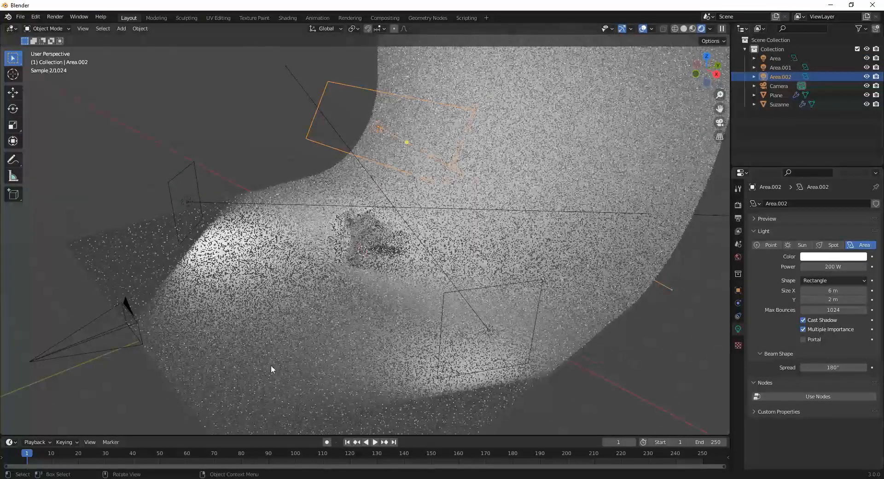
# Step: Move the first area light about -1.02 m along its local Z axis, closer to the monkey head
pyautogui.click(193, 205)
pyautogui.click(191, 206)
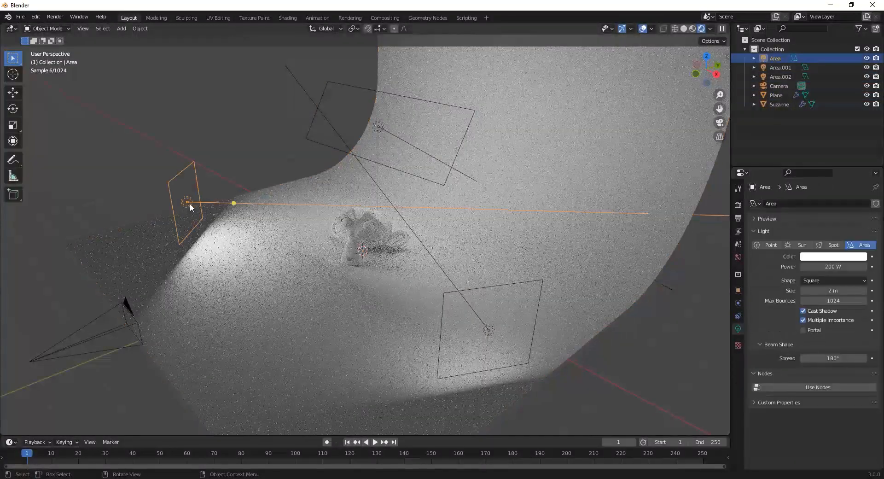
pyautogui.press('g')
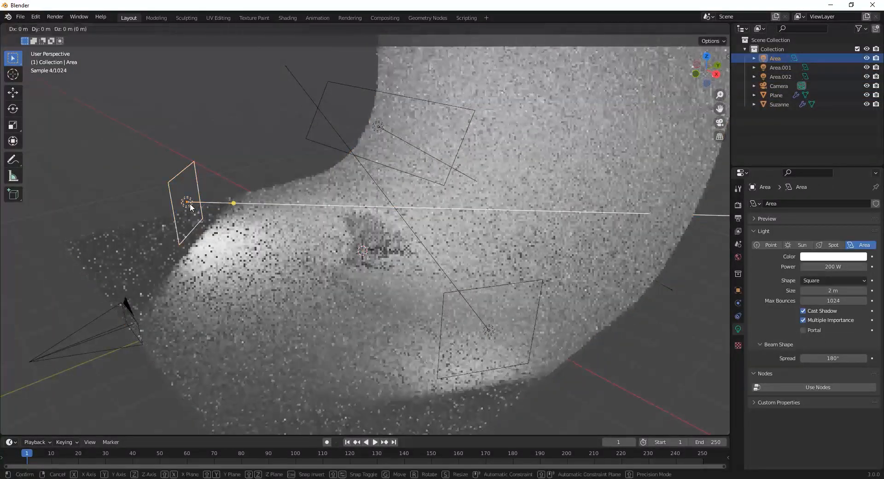
pyautogui.press('x')
pyautogui.press('x')
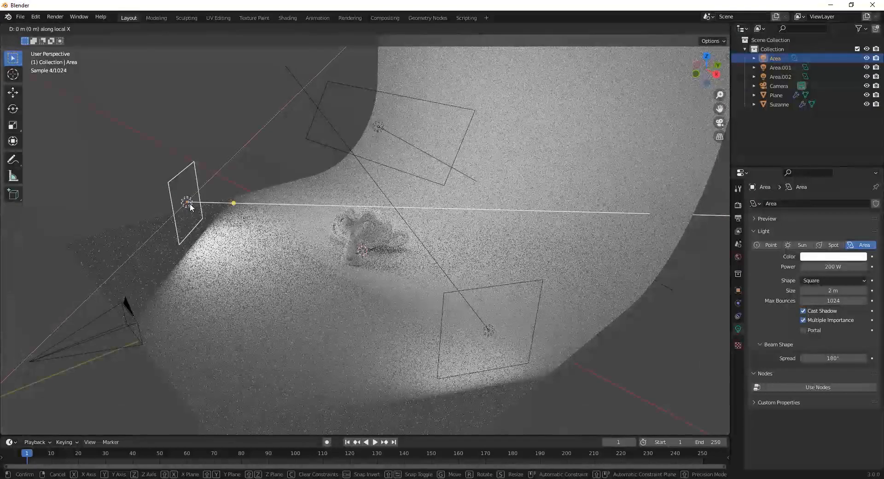
pyautogui.press('z')
pyautogui.press('z')
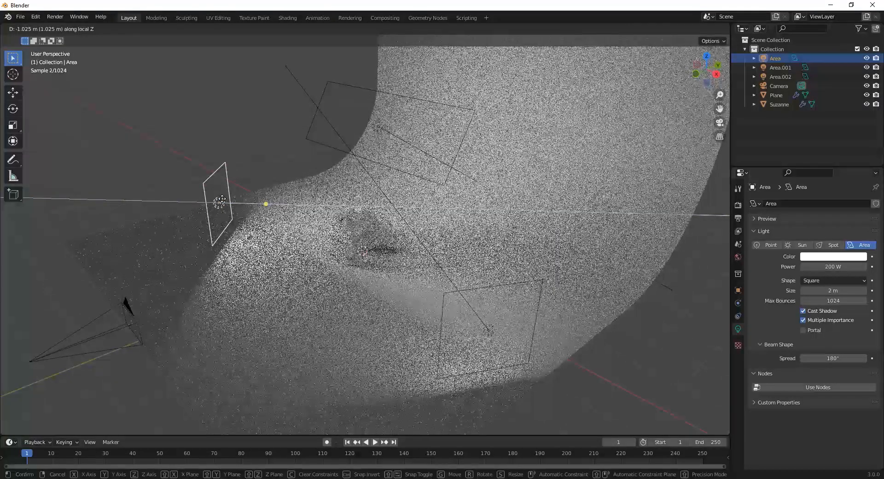
pyautogui.click(381, 295)
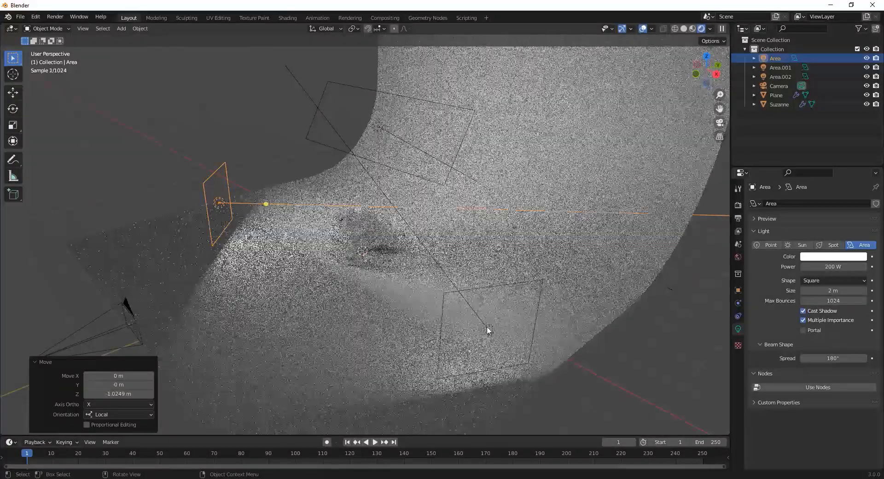
# Step: Compare the three lights through the camera and set the second area light's power to 75 W
pyautogui.click(488, 328)
pyautogui.moveTo(357, 304); pyautogui.dragTo(440, 313, button='middle')
pyautogui.press('KP_0')
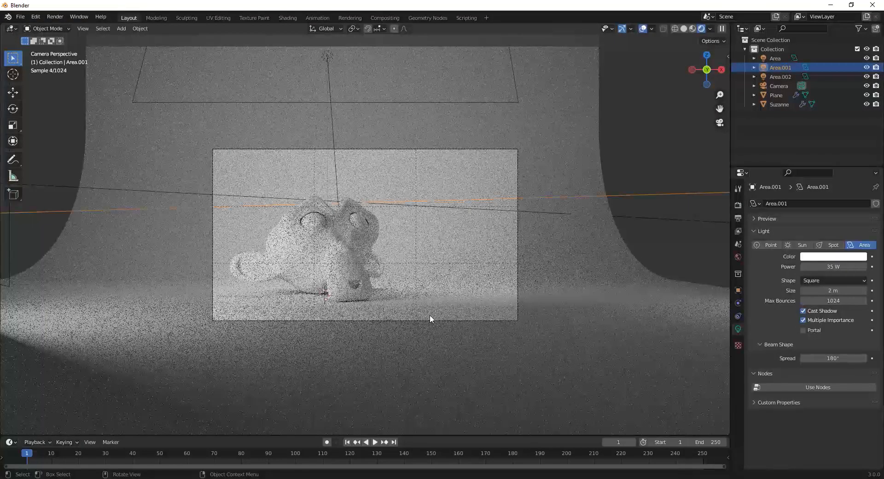
pyautogui.click(331, 103)
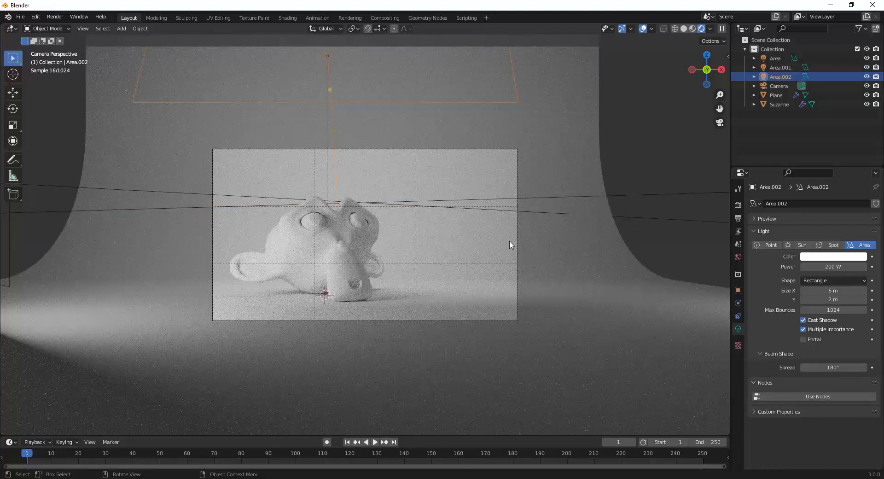
pyautogui.click(697, 221)
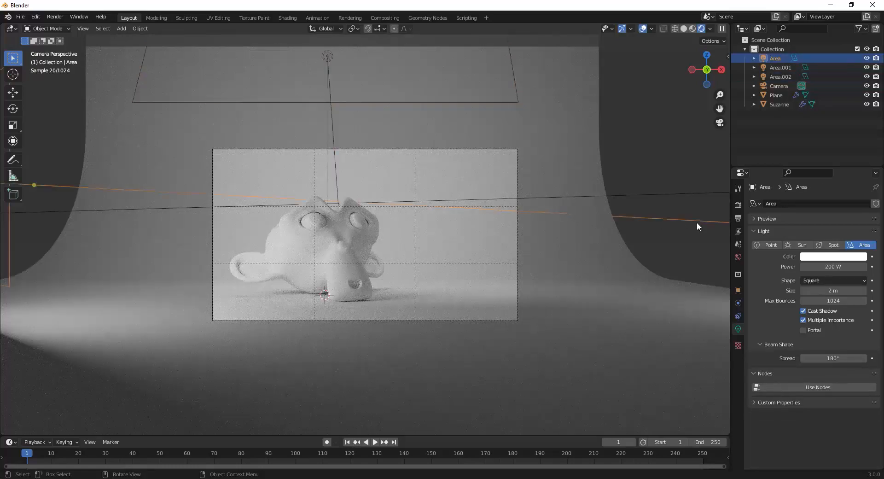
pyautogui.click(838, 267)
pyautogui.click(575, 128)
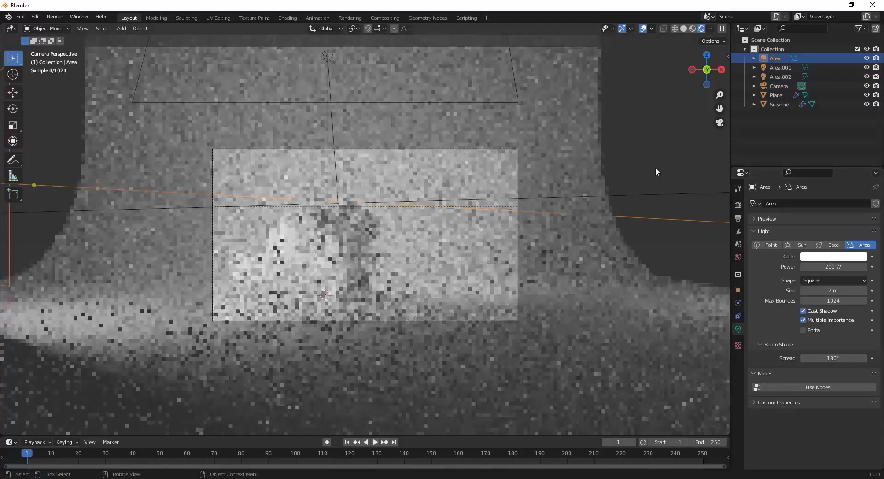
pyautogui.click(770, 65)
pyautogui.click(831, 266)
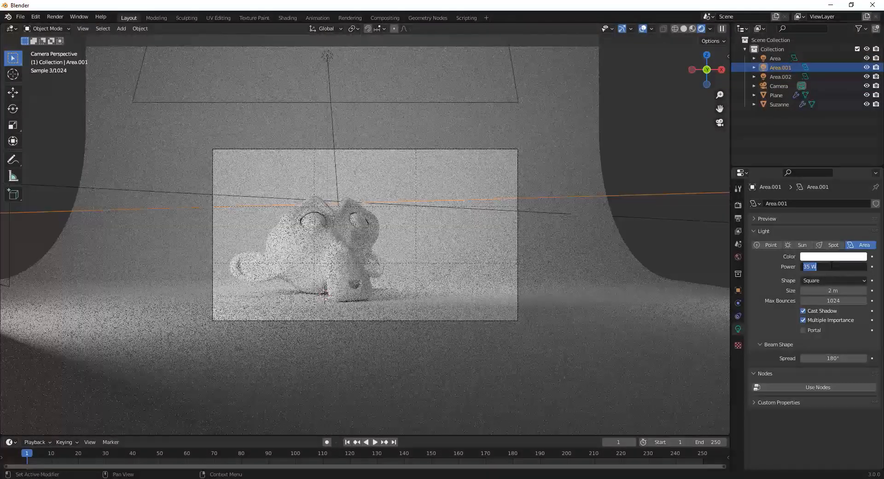
pyautogui.write('75')
pyautogui.press('Return')
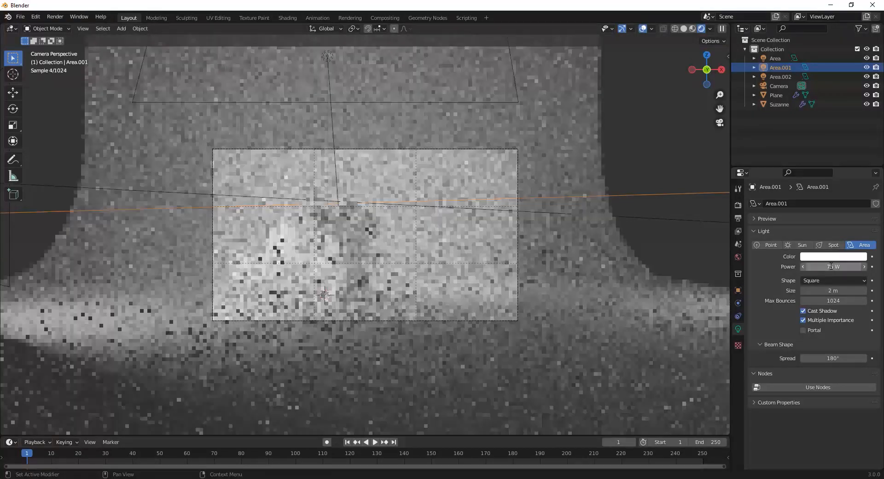
# Step: Move the second area light about -2 m along its local Z axis and about -0.99 m along its local X axis
pyautogui.press('g')
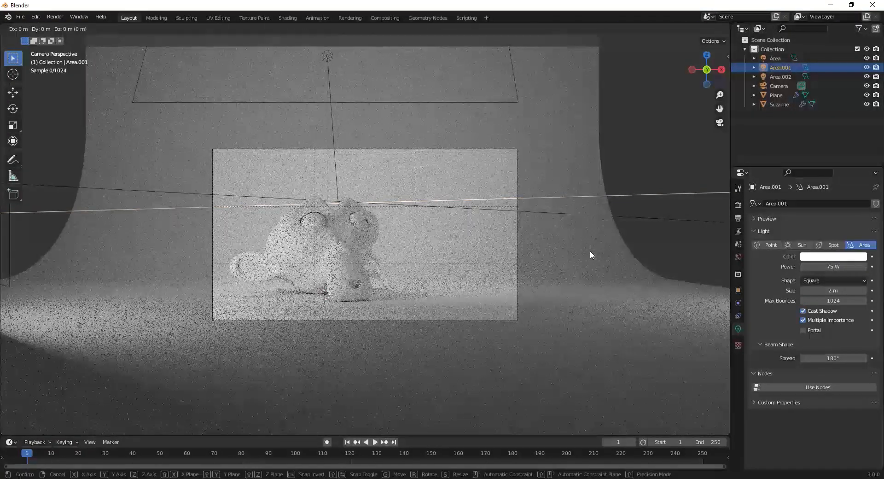
pyautogui.press('z')
pyautogui.press('z')
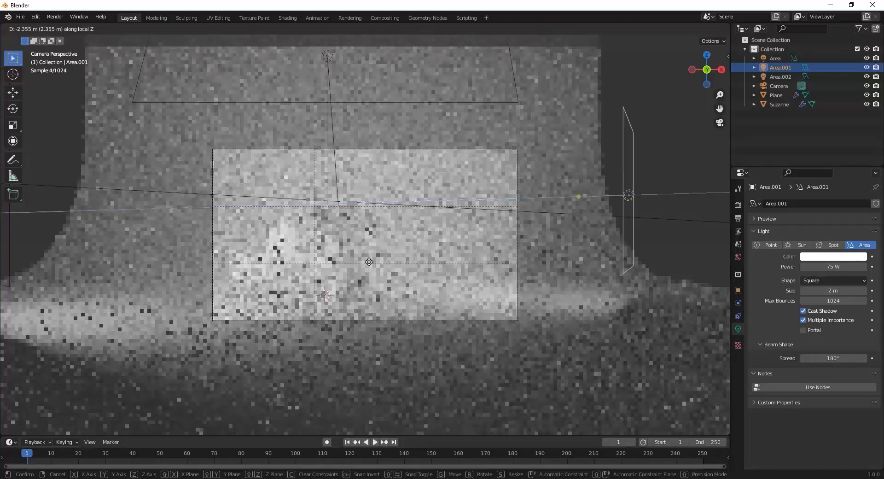
pyautogui.click(547, 249)
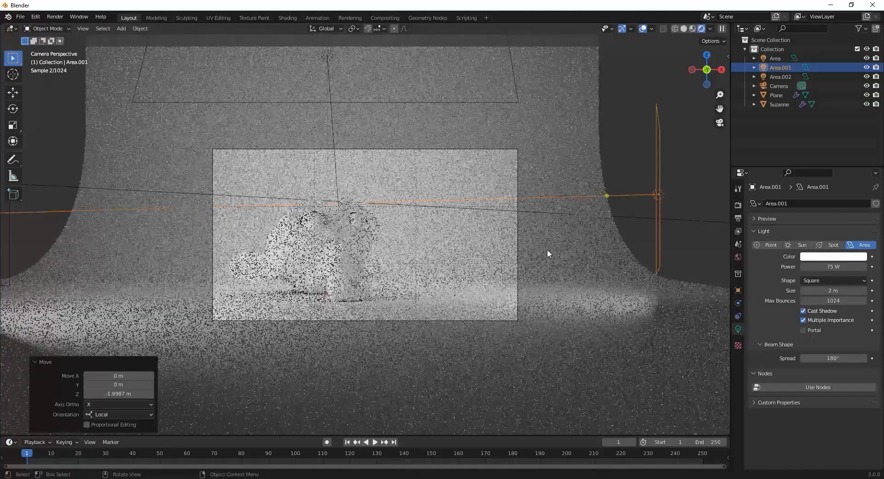
pyautogui.press('g')
pyautogui.press('x')
pyautogui.press('x')
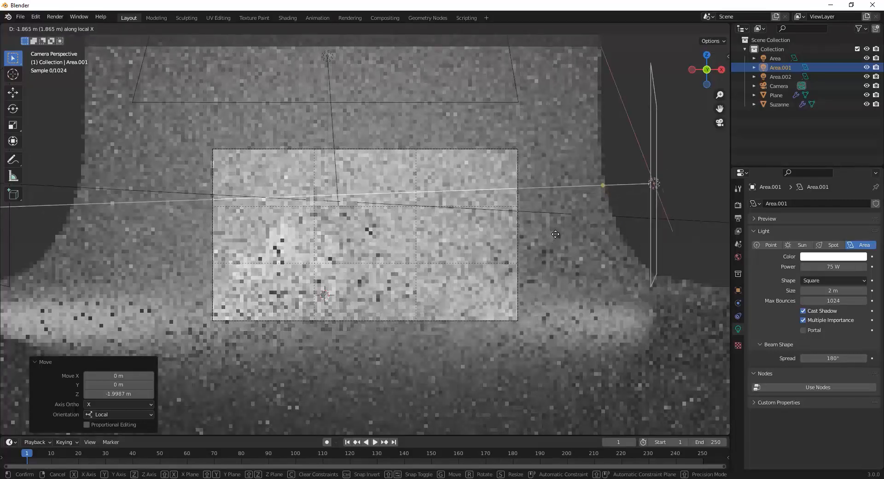
pyautogui.click(629, 180)
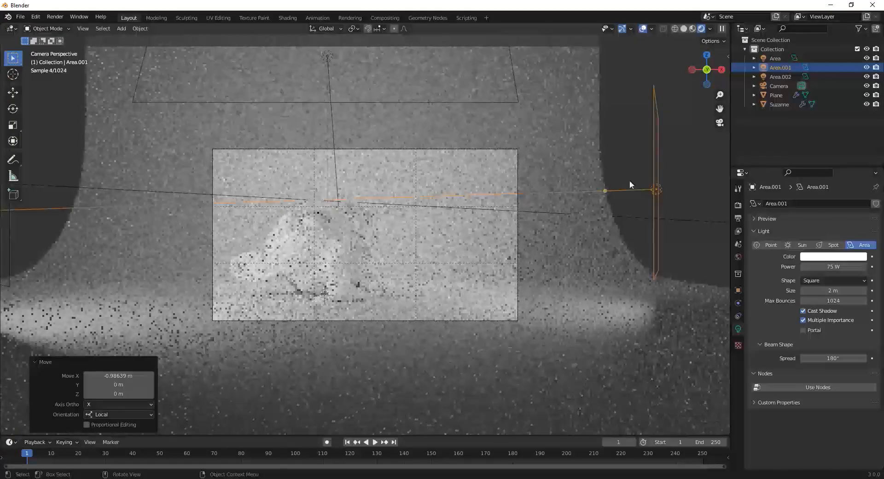
pyautogui.click(667, 151)
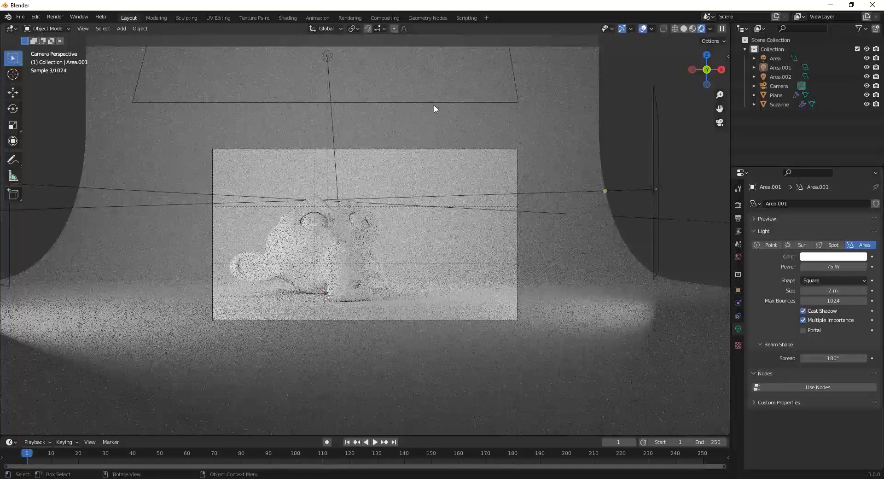
# Step: Lower the rectangular overhead light about 0.5 m along the global Z axis
pyautogui.click(436, 99)
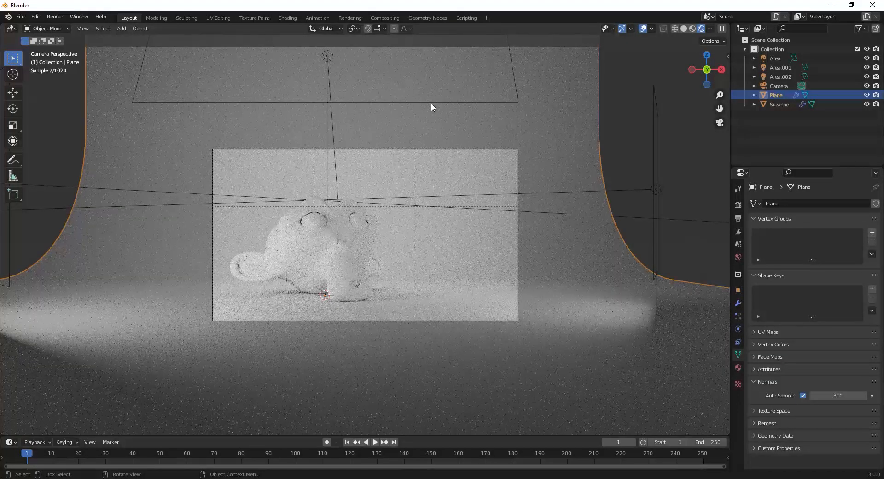
pyautogui.click(431, 102)
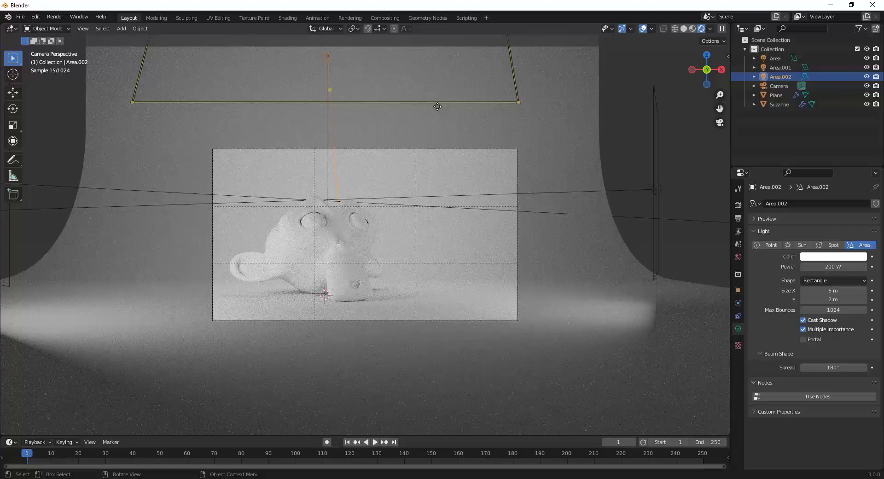
pyautogui.press('g')
pyautogui.press('z')
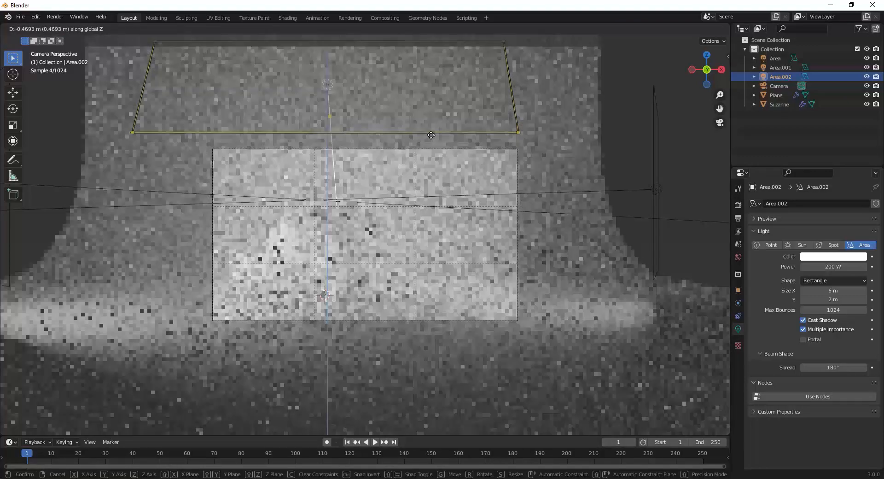
pyautogui.click(435, 130)
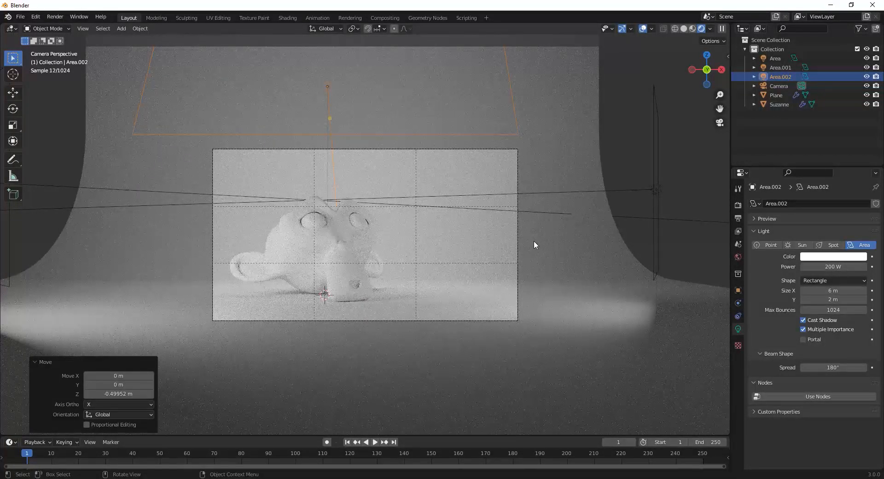
# Step: Try moving the rectangular overhead light about -0.71 m along its local Z axis, and undo that move
pyautogui.moveTo(534, 241); pyautogui.dragTo(451, 259, button='middle')
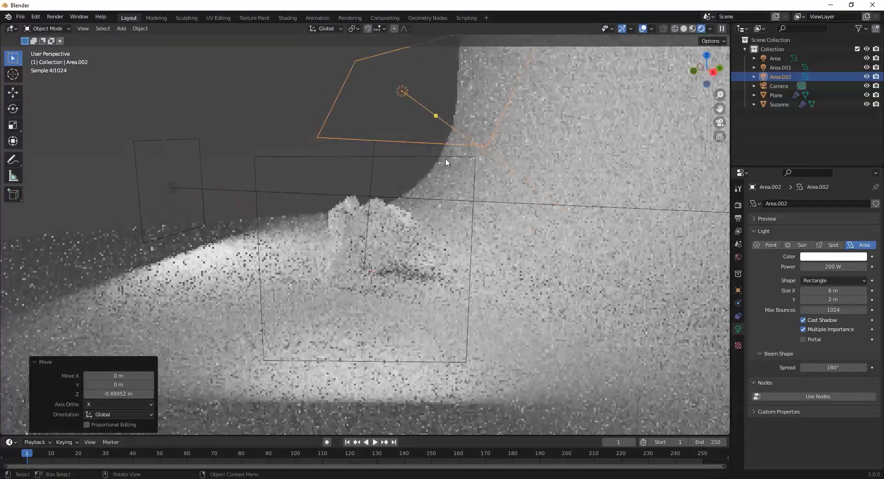
pyautogui.press('g')
pyautogui.press('z')
pyautogui.press('z')
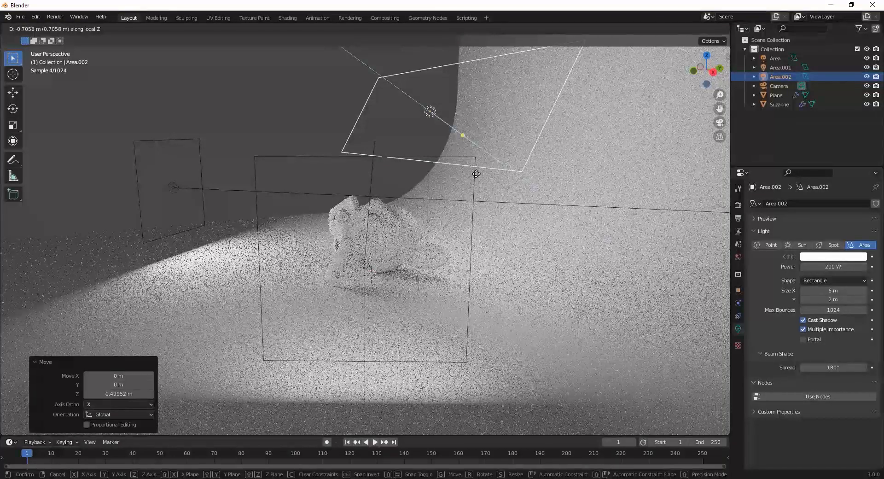
pyautogui.click(475, 173)
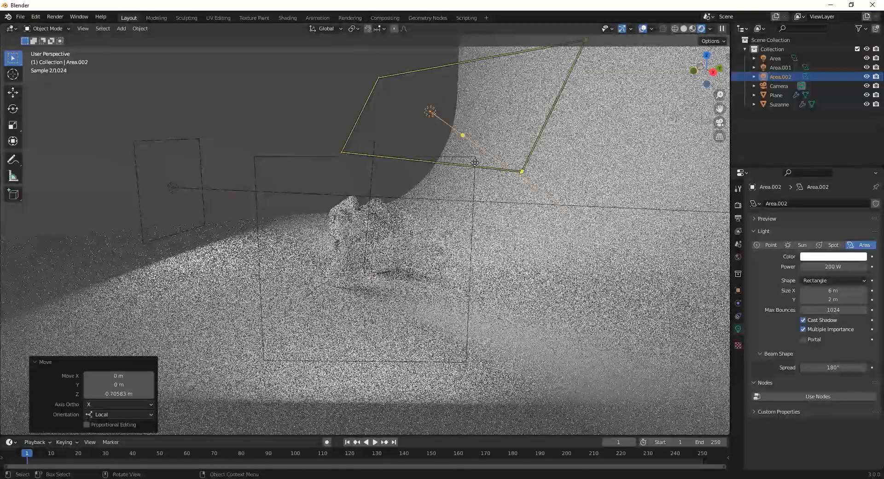
pyautogui.hotkey('ctrl', 'z')
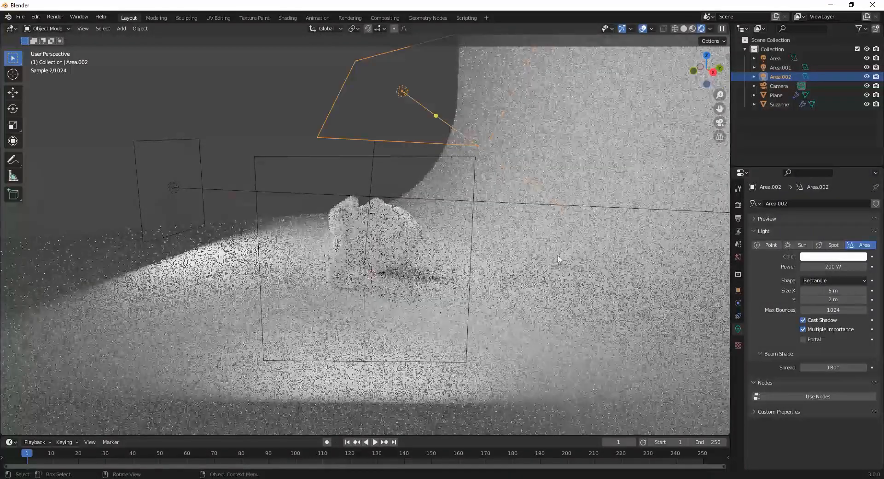
# Step: Move the curved backdrop plane about -0.97 m along the global Y axis
pyautogui.click(559, 257)
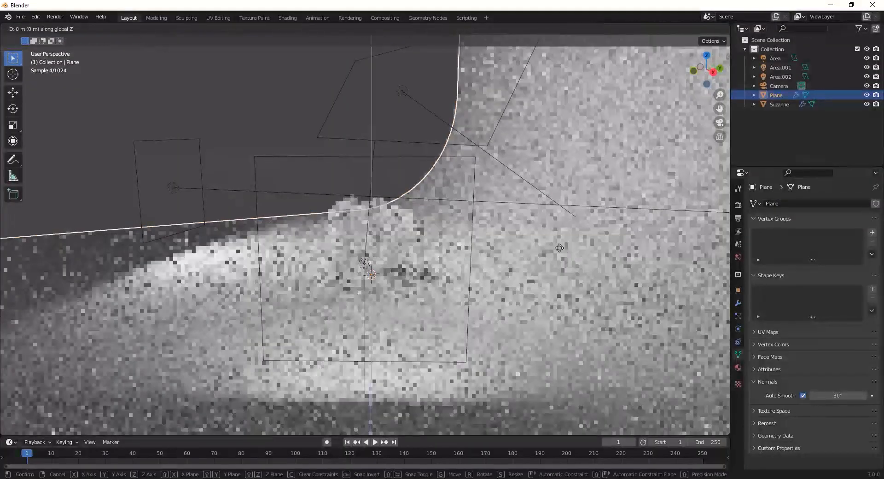
pyautogui.click(556, 250)
pyautogui.press('g')
pyautogui.press('y')
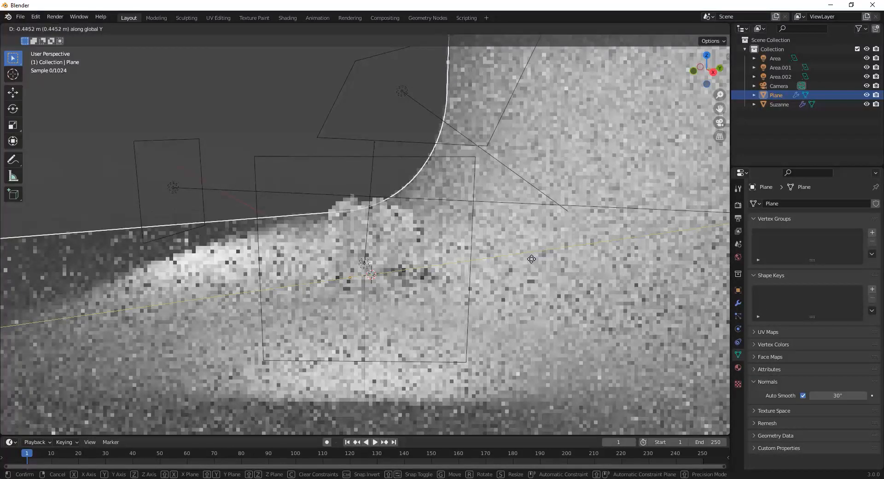
pyautogui.click(508, 266)
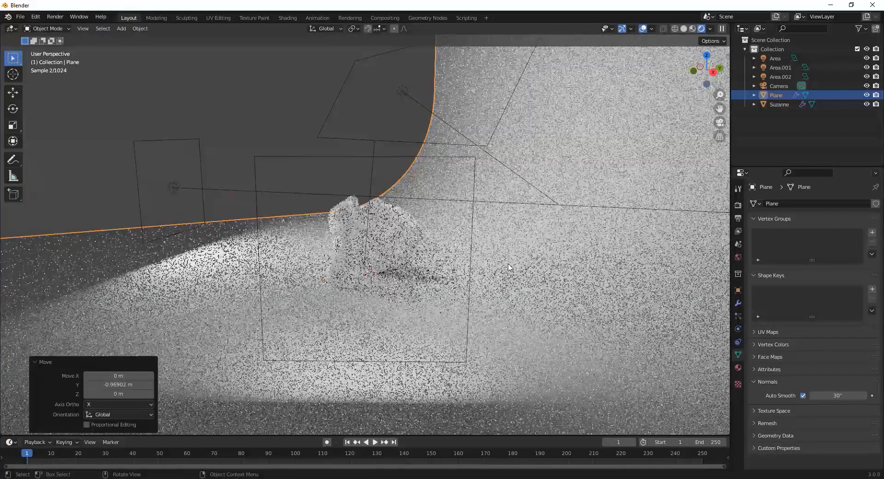
# Step: In camera view, move the rectangular overhead light about 0.6 m along the global X axis
pyautogui.press('KP_0')
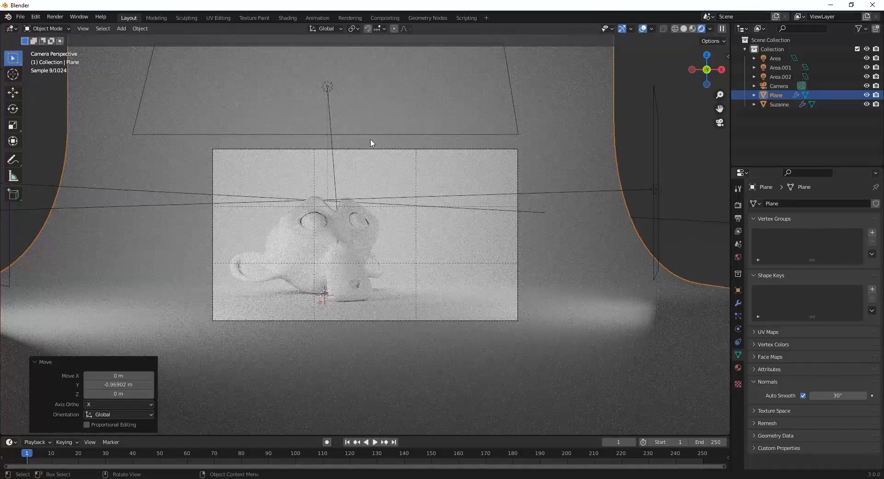
pyautogui.click(326, 134)
pyautogui.press('g')
pyautogui.press('z')
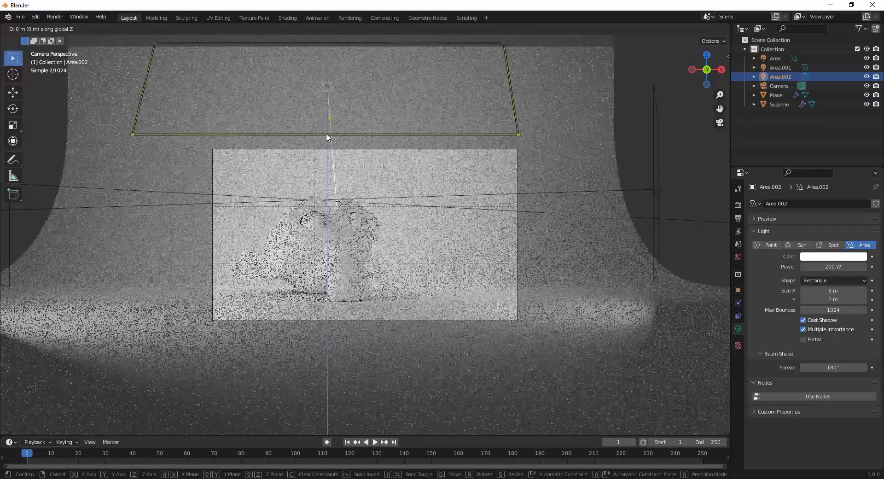
pyautogui.press('x')
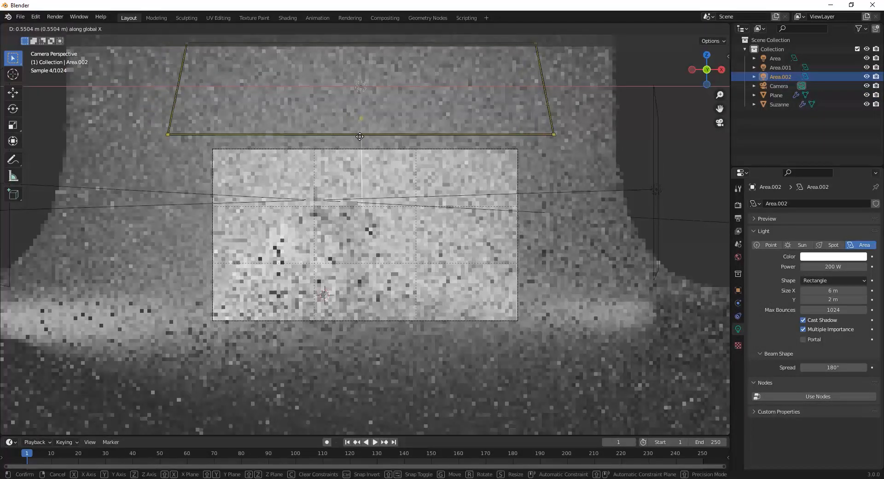
pyautogui.click(363, 136)
# Step: Set the rectangular overhead light's power to 250 W
pyautogui.click(833, 266)
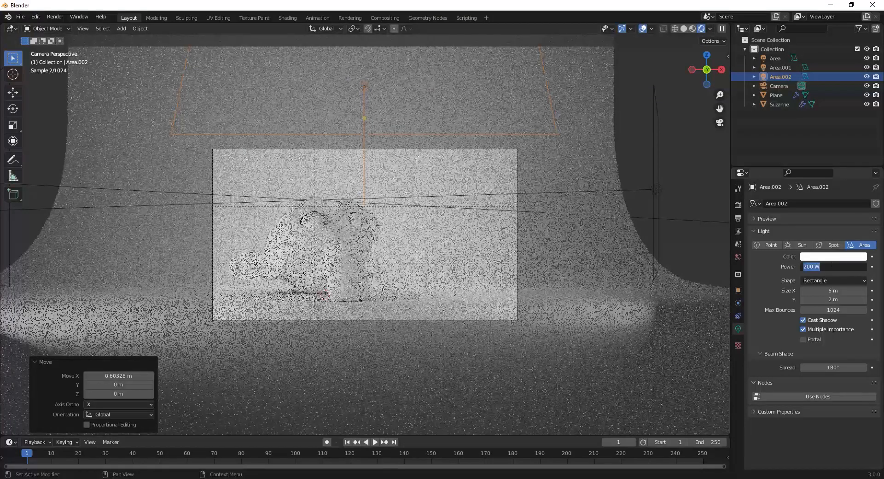
pyautogui.write('150')
pyautogui.press('Return')
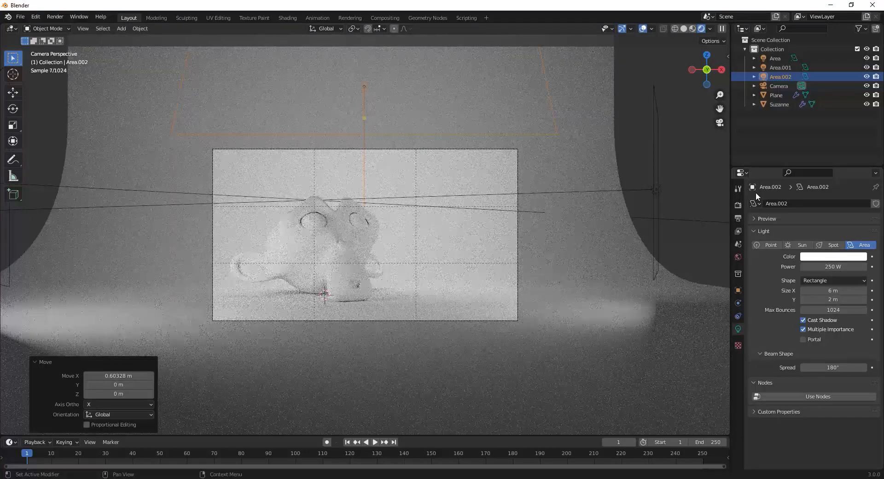
# Step: Show the scene's render settings and select the curved backdrop plane
pyautogui.click(737, 204)
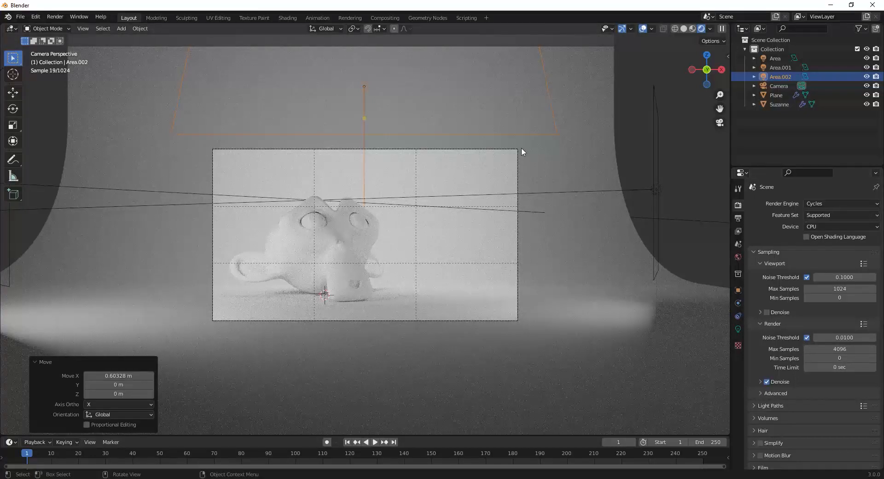
pyautogui.click(788, 128)
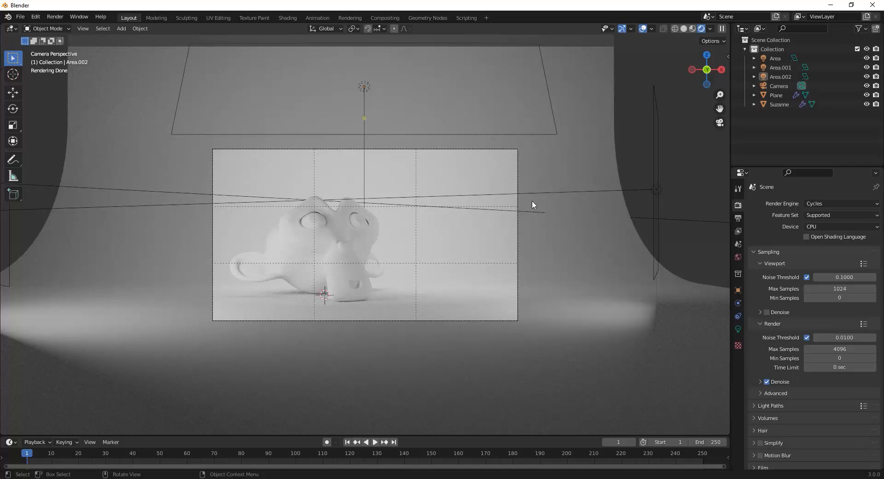
pyautogui.click(570, 173)
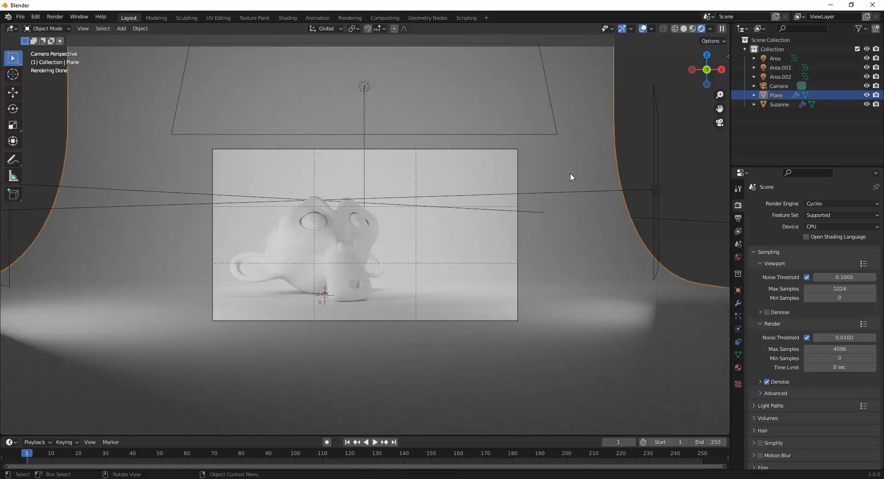
pyautogui.rightClick(730, 134)
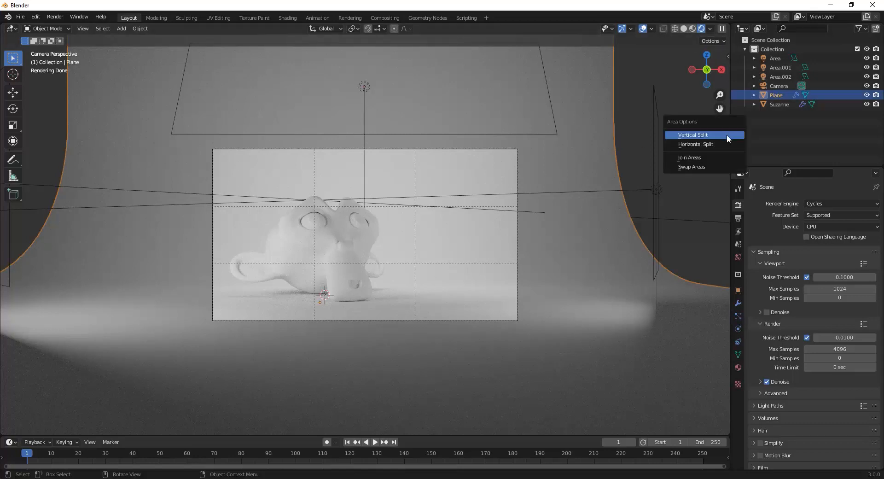
pyautogui.click(699, 158)
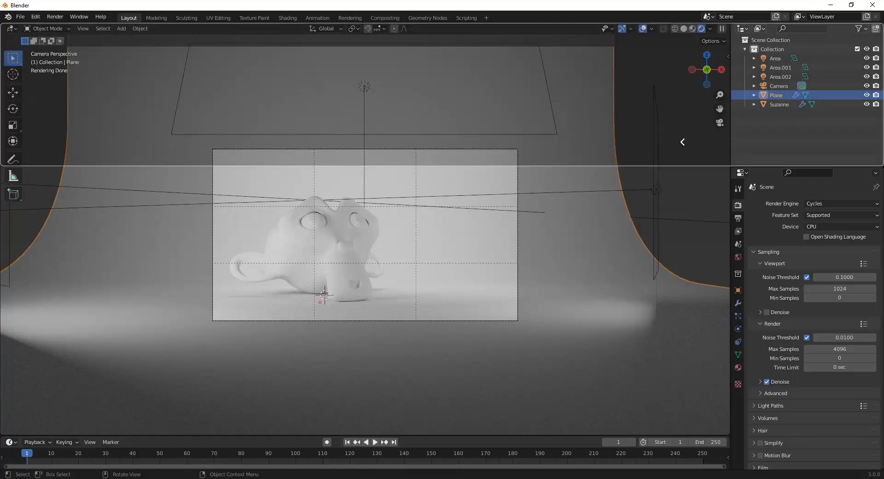
pyautogui.press('Escape')
pyautogui.rightClick(730, 144)
pyautogui.click(709, 151)
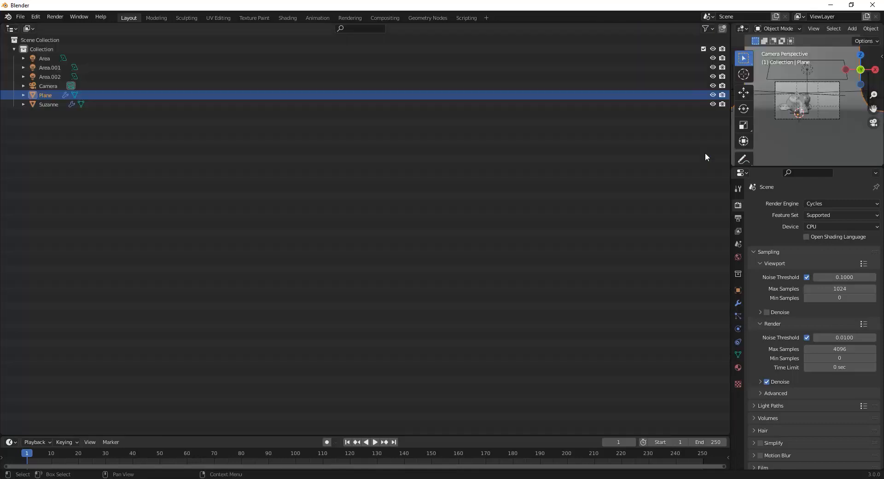
pyautogui.rightClick(780, 137)
pyautogui.rightClick(729, 146)
pyautogui.click(725, 148)
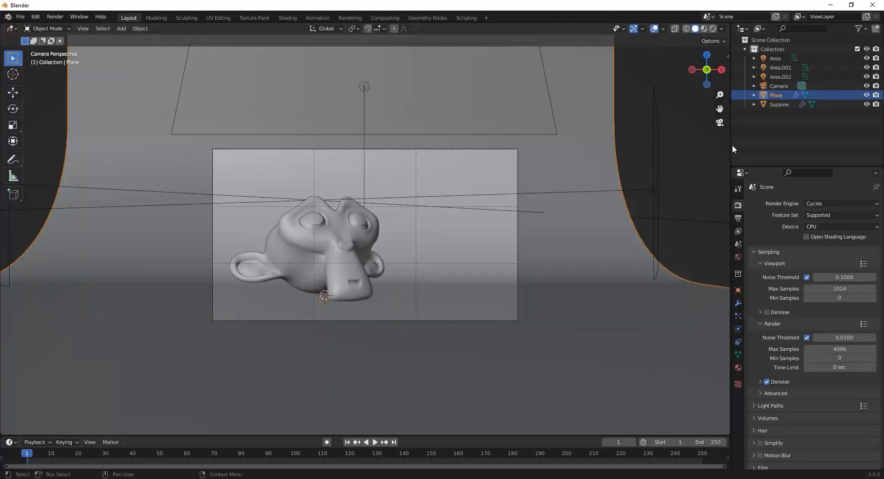
# Step: Split the 3D viewport vertically into two areas and make one of them a Shader Editor
pyautogui.rightClick(731, 144)
pyautogui.click(694, 114)
pyautogui.click(372, 207)
pyautogui.click(384, 29)
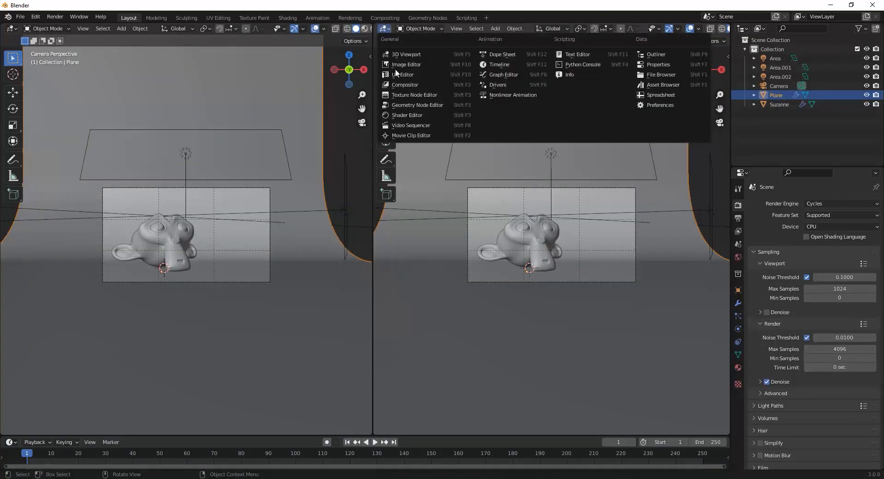
pyautogui.click(399, 114)
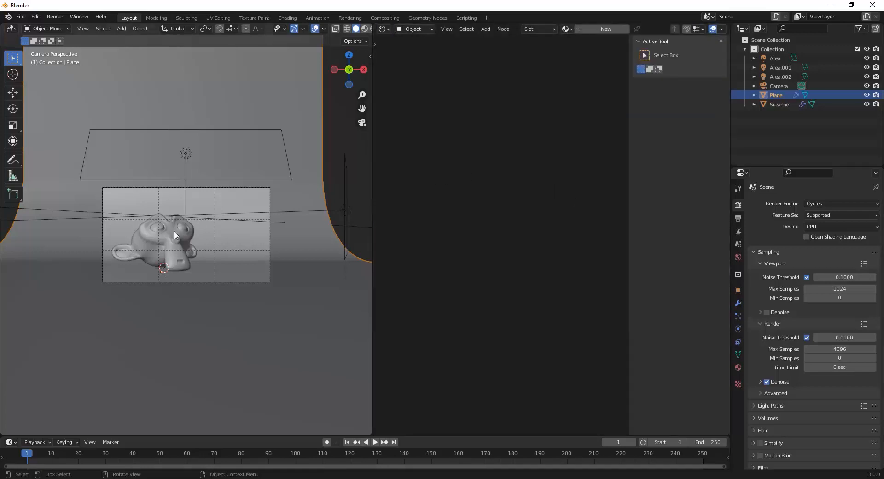
# Step: Switch the remaining 3D viewport to rendered shading, with the camera frame filling its width
pyautogui.scroll(-2, 357, 31)
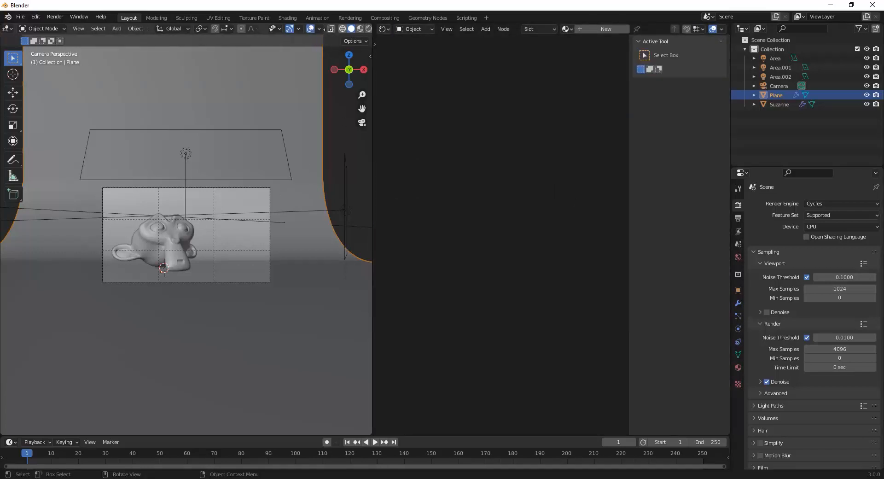
pyautogui.click(356, 29)
pyautogui.scroll(2, 201, 247)
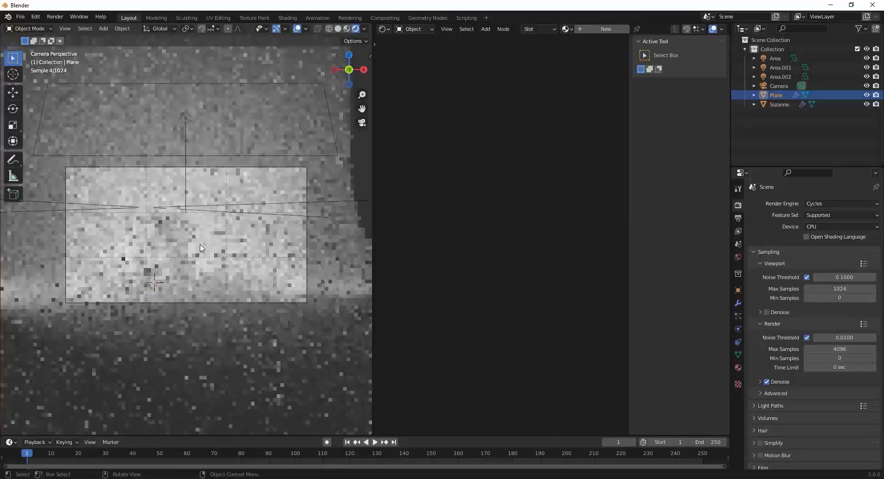
pyautogui.scroll(2, 200, 244)
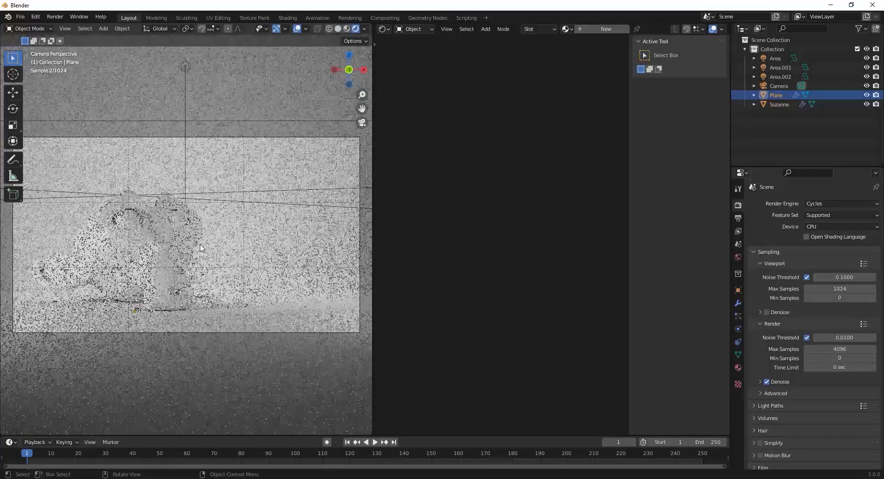
# Step: Limit the viewport's render region to the camera frame and hide the viewport overlays
pyautogui.hotkey('ctrl', 'b')
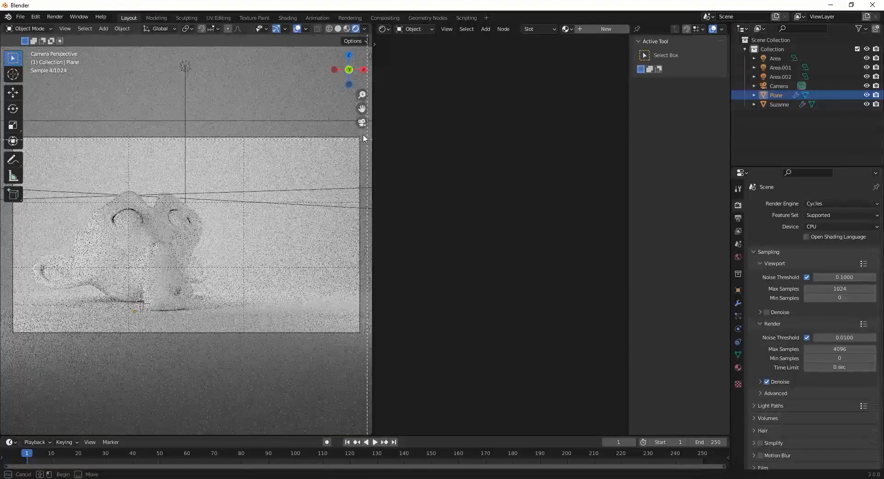
pyautogui.moveTo(363, 137); pyautogui.dragTo(5, 382)
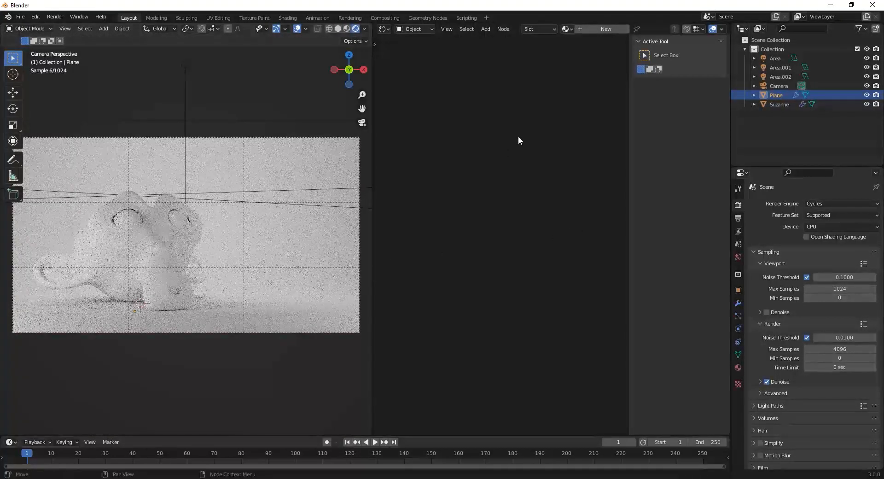
pyautogui.click(297, 29)
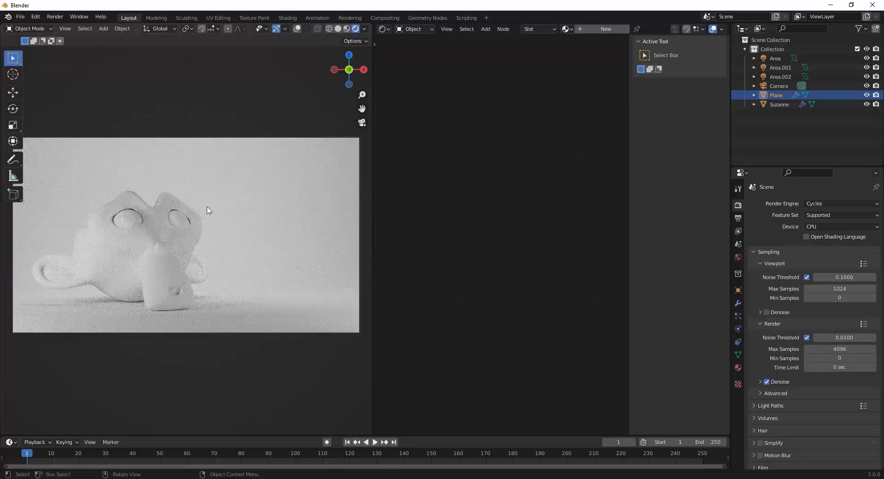
# Step: Create a new material for the backdrop plane and lower its Principled BSDF roughness to about 0.218
pyautogui.click(605, 28)
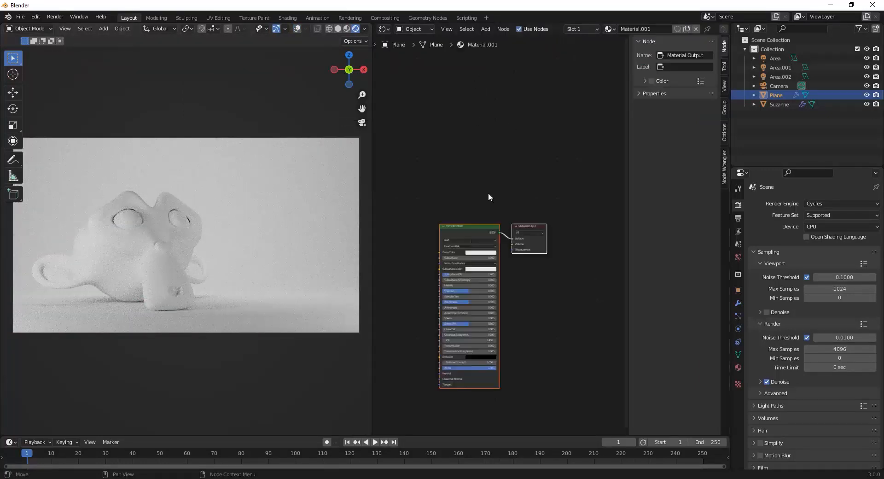
pyautogui.press('Home')
pyautogui.scroll(2, 501, 207)
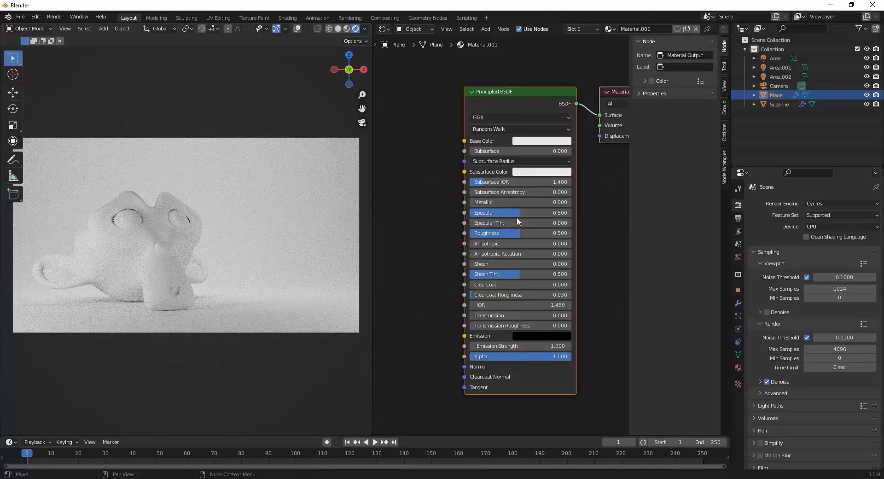
pyautogui.moveTo(513, 233); pyautogui.dragTo(486, 233)
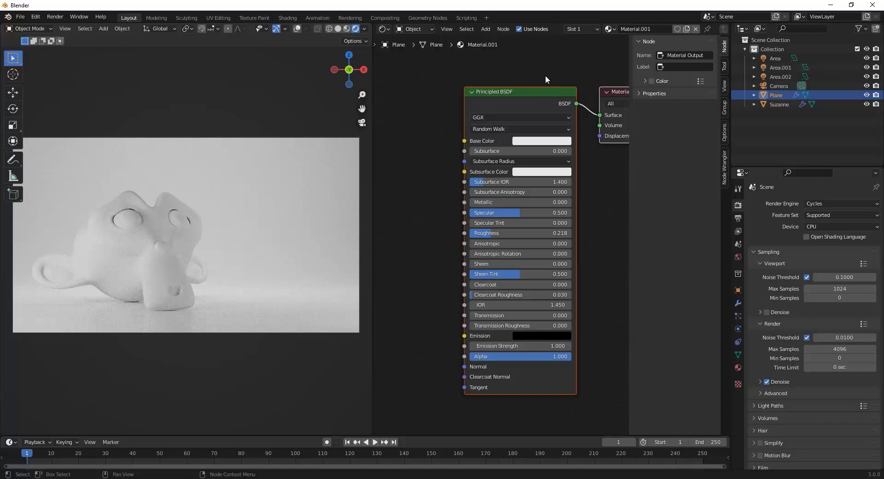
# Step: Create a new material for the monkey head and set its roughness to 0.05
pyautogui.click(140, 244)
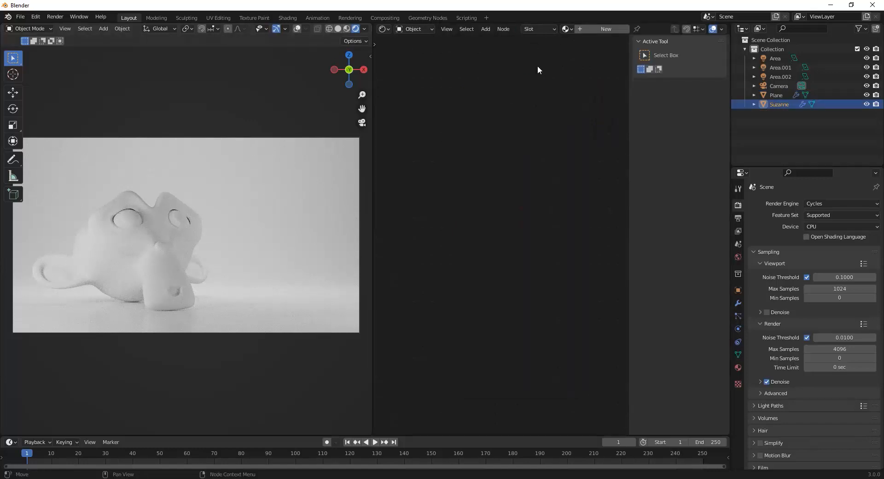
pyautogui.click(583, 29)
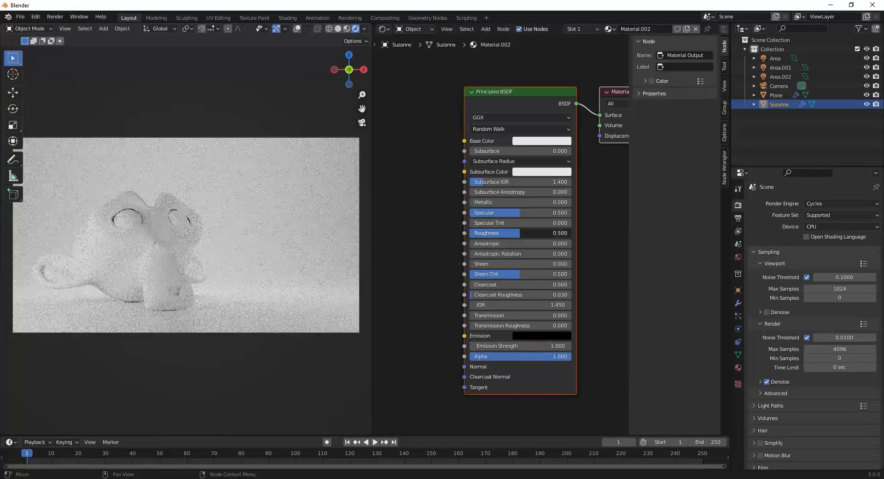
pyautogui.moveTo(520, 233); pyautogui.dragTo(476, 235)
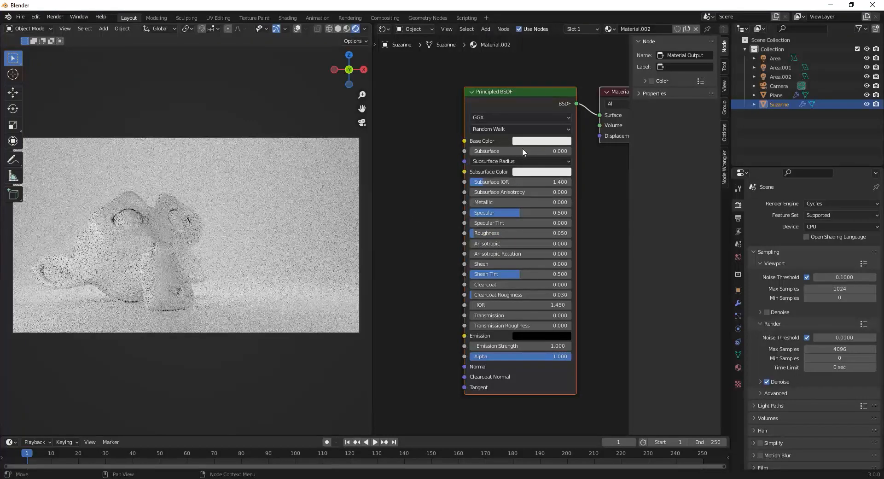
# Step: Change the monkey head material's base color to a saturated orange-red
pyautogui.click(538, 142)
pyautogui.click(532, 143)
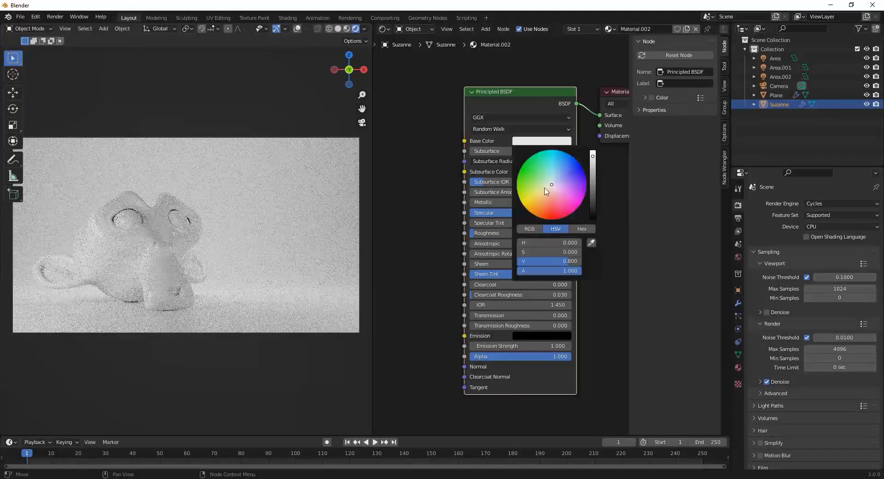
pyautogui.click(544, 195)
pyautogui.moveTo(543, 196); pyautogui.dragTo(541, 200)
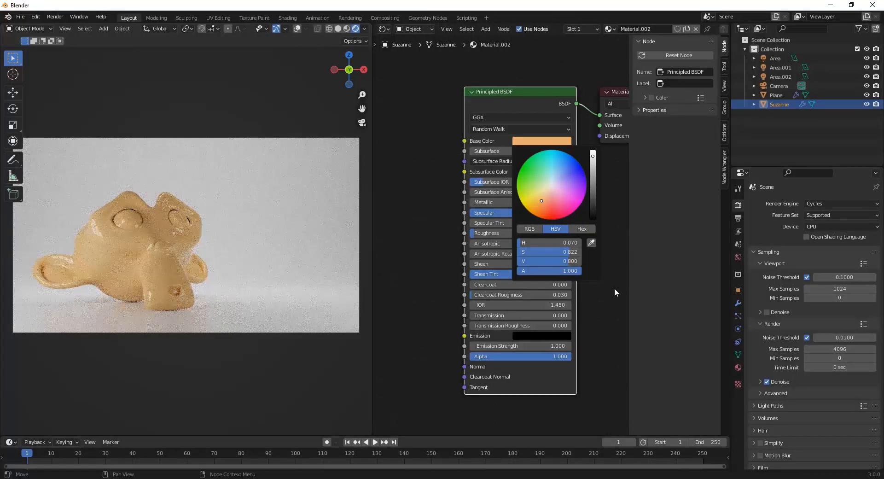
pyautogui.click(543, 204)
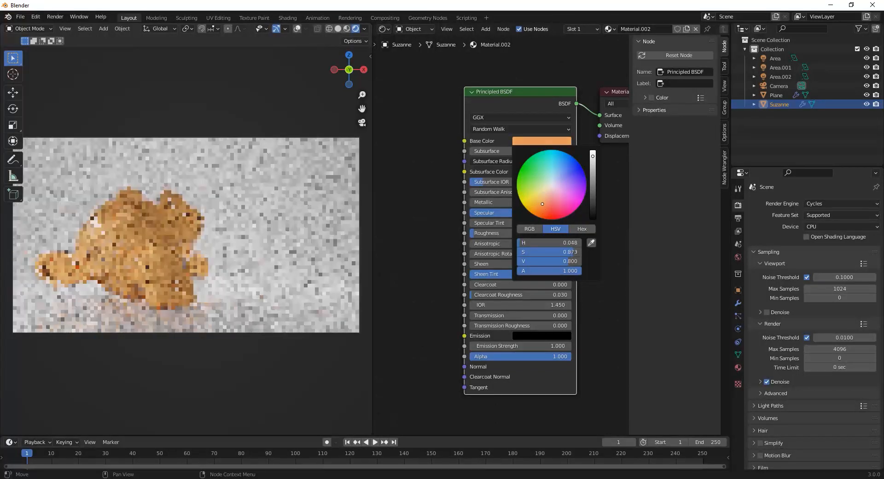
pyautogui.click(546, 205)
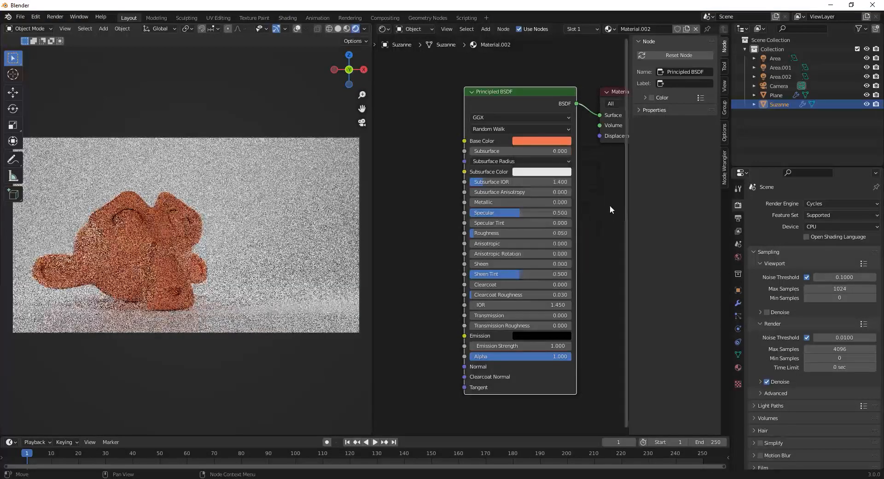
# Step: Raise the monkey head material's specular to about 0.677 and its roughness to about 0.095
pyautogui.moveTo(497, 211); pyautogui.dragTo(539, 212)
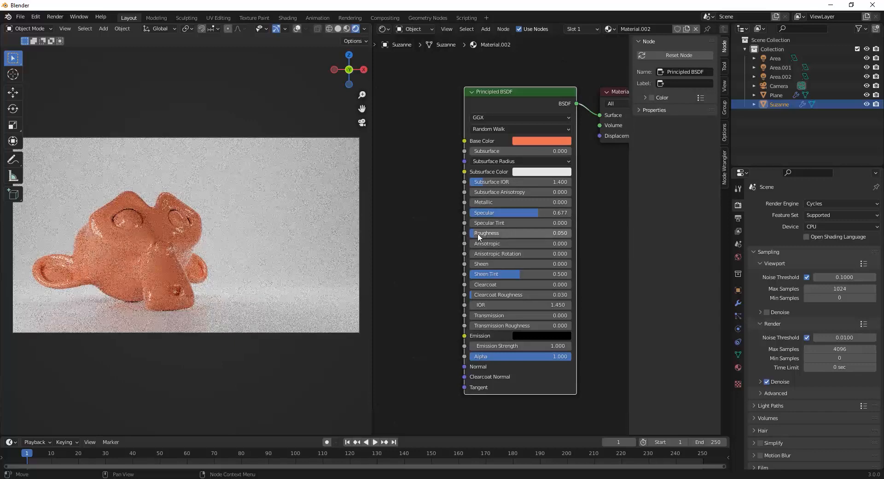
pyautogui.moveTo(481, 233); pyautogui.dragTo(510, 234)
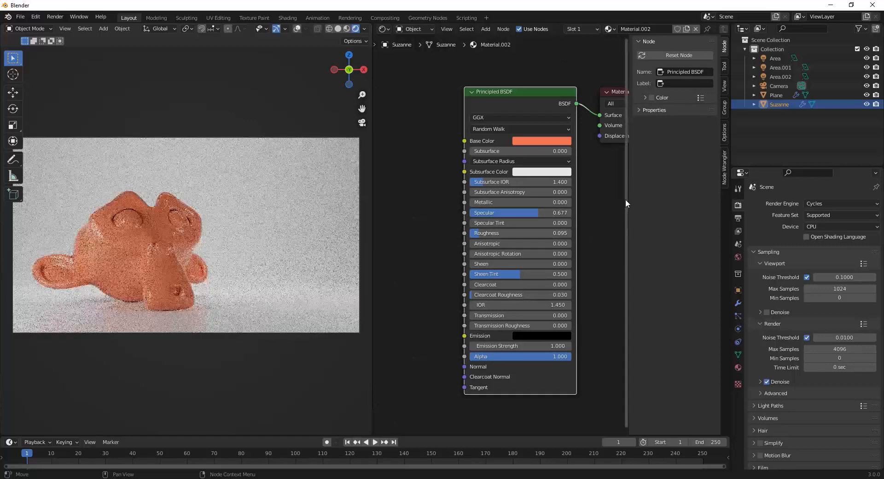